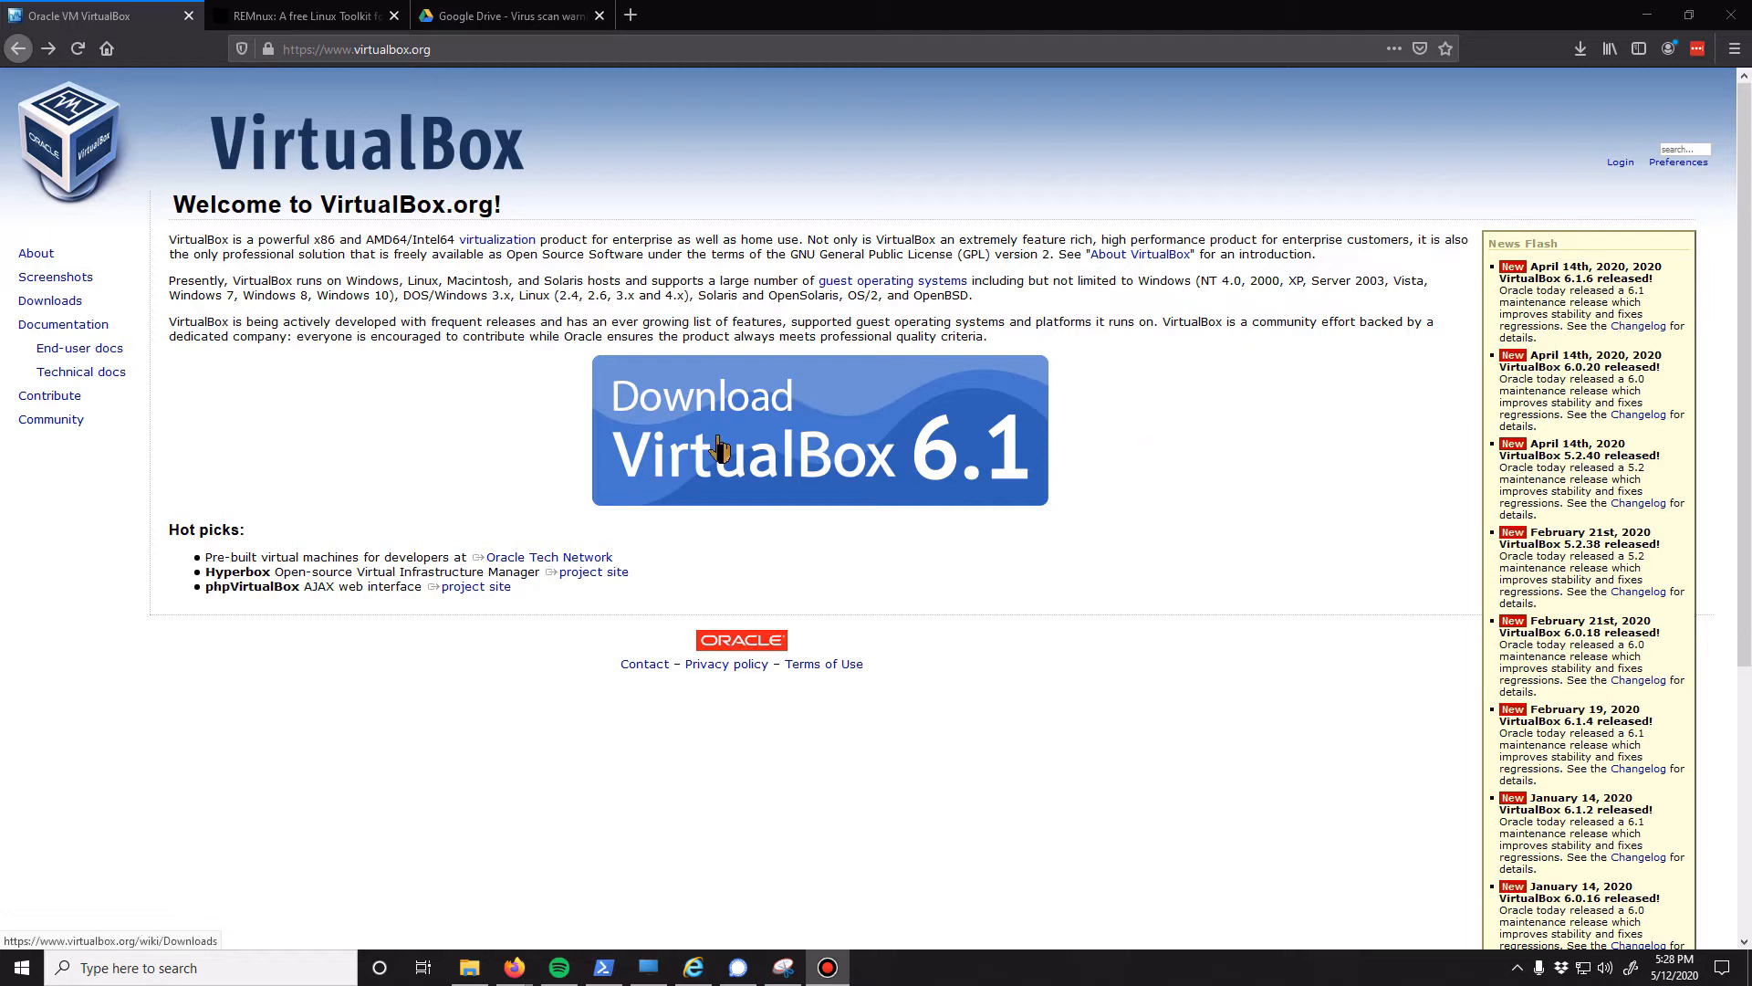
Try to download the VirtualBox 6.1.6 installer for Windows hosts from the VirtualBox downloads page
click(767, 431)
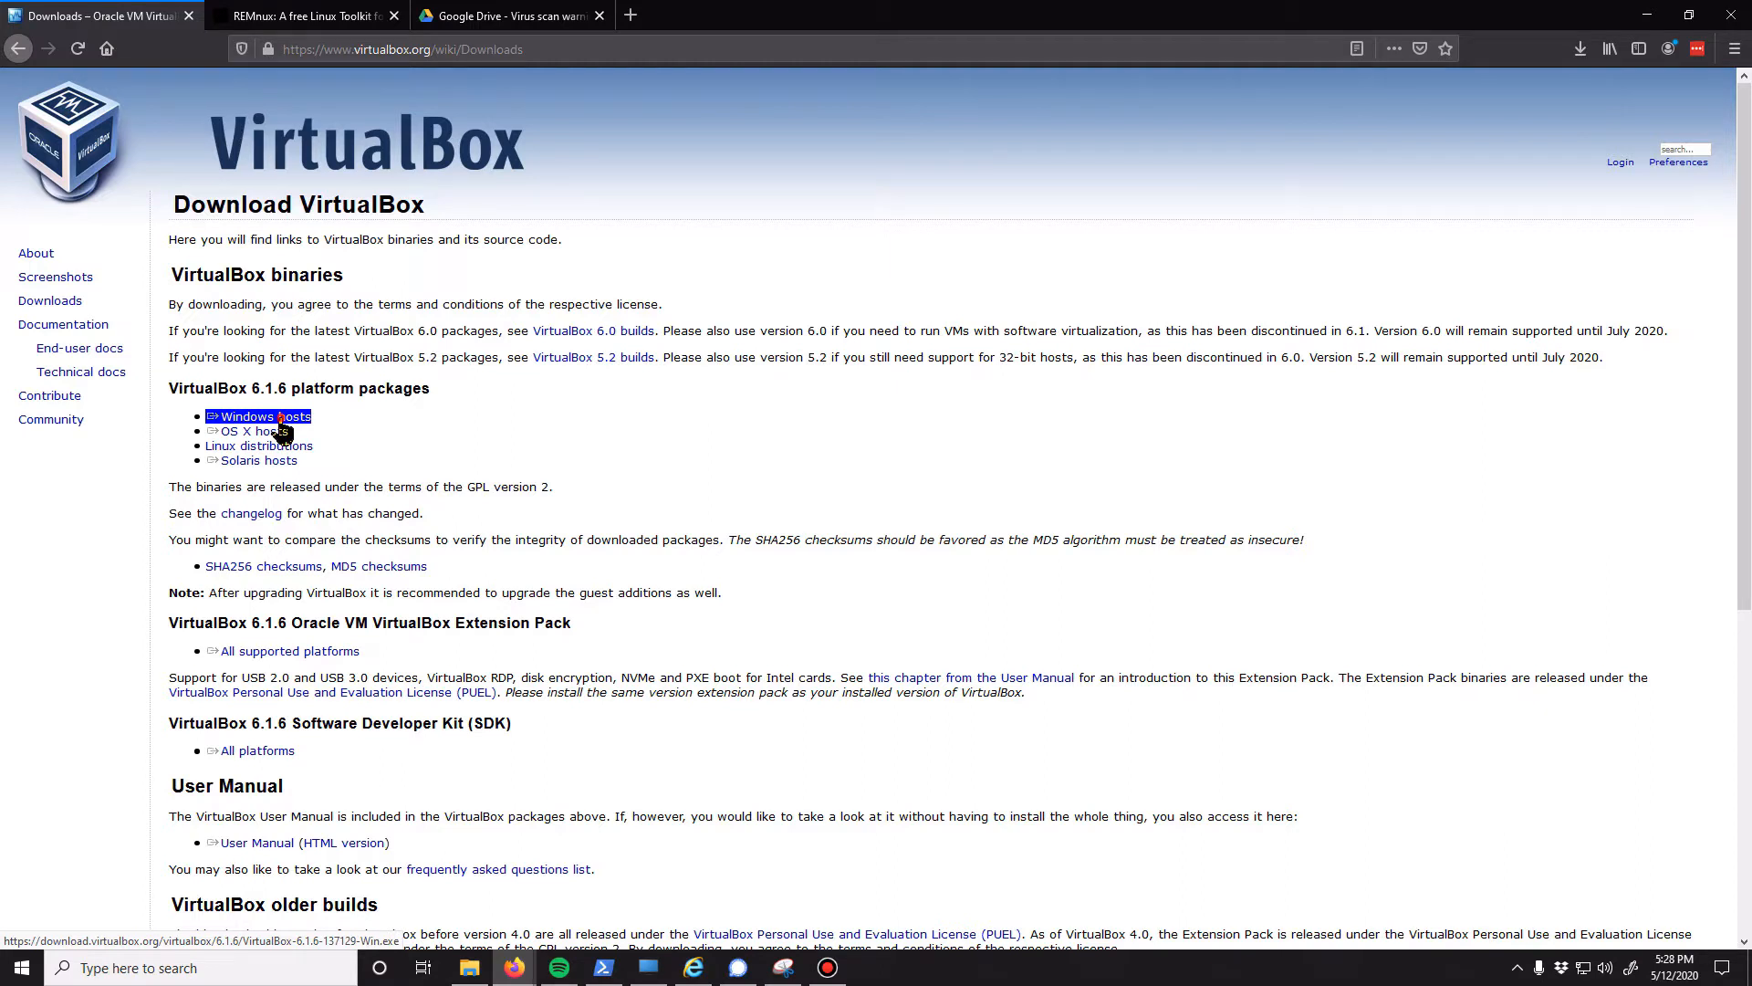
click(280, 420)
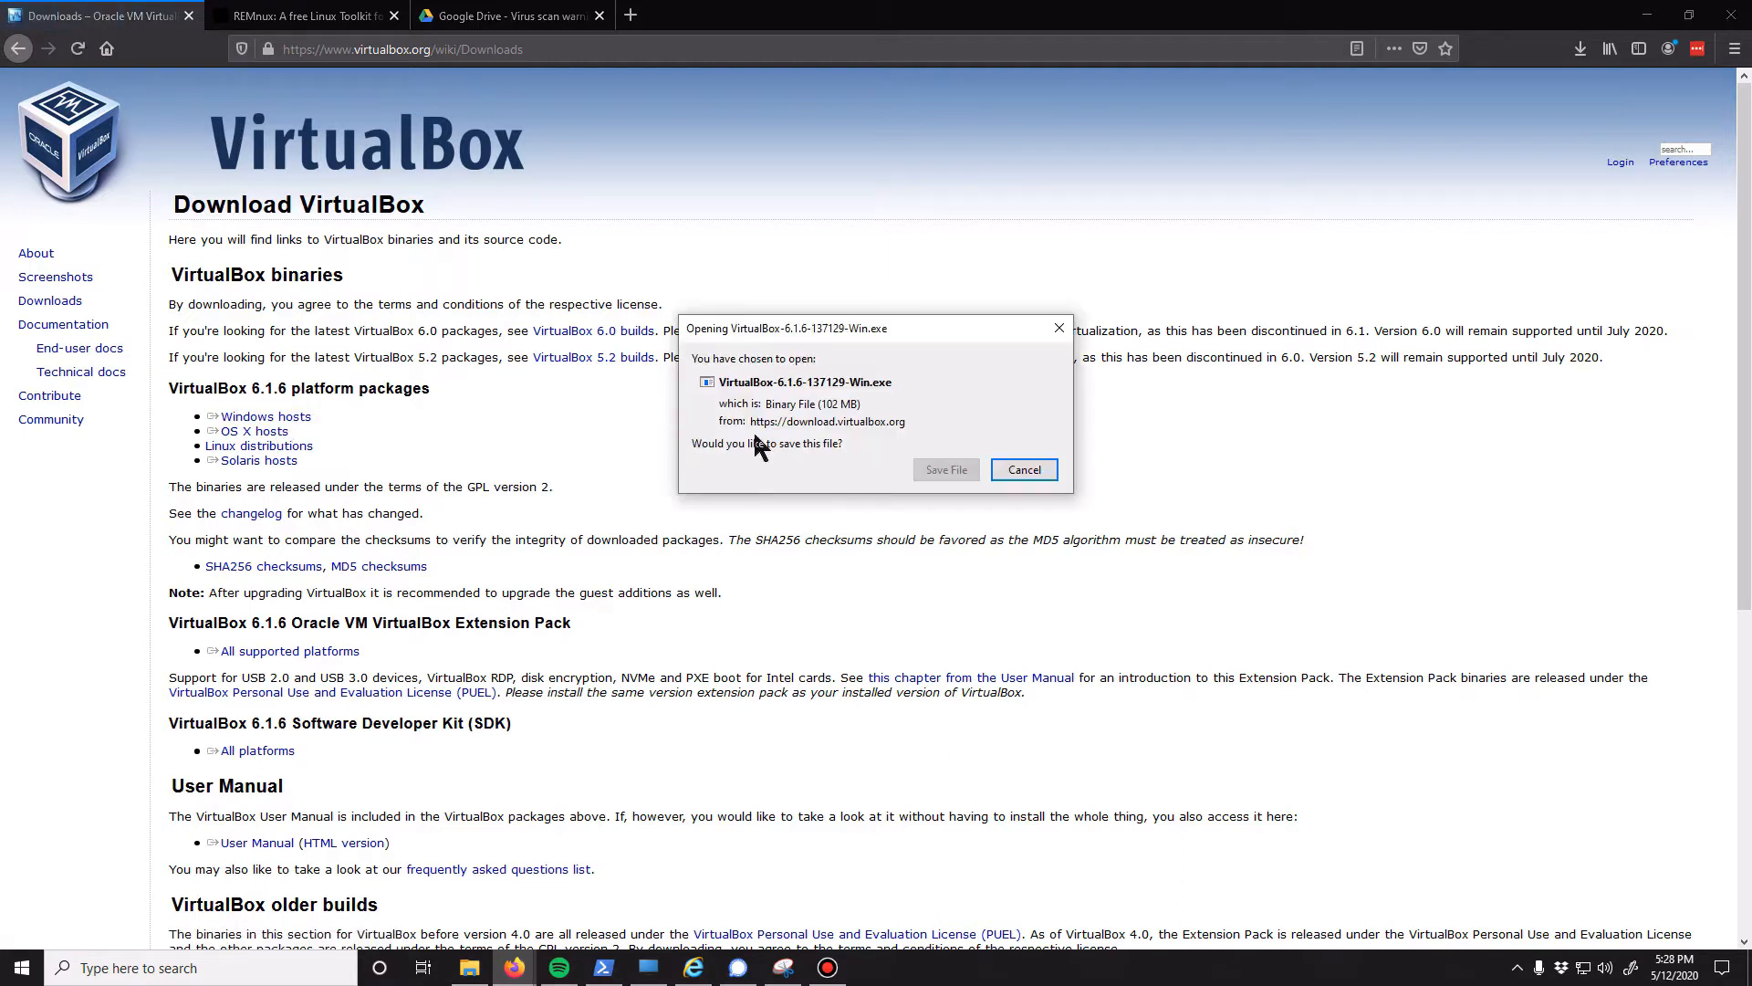
click(1024, 469)
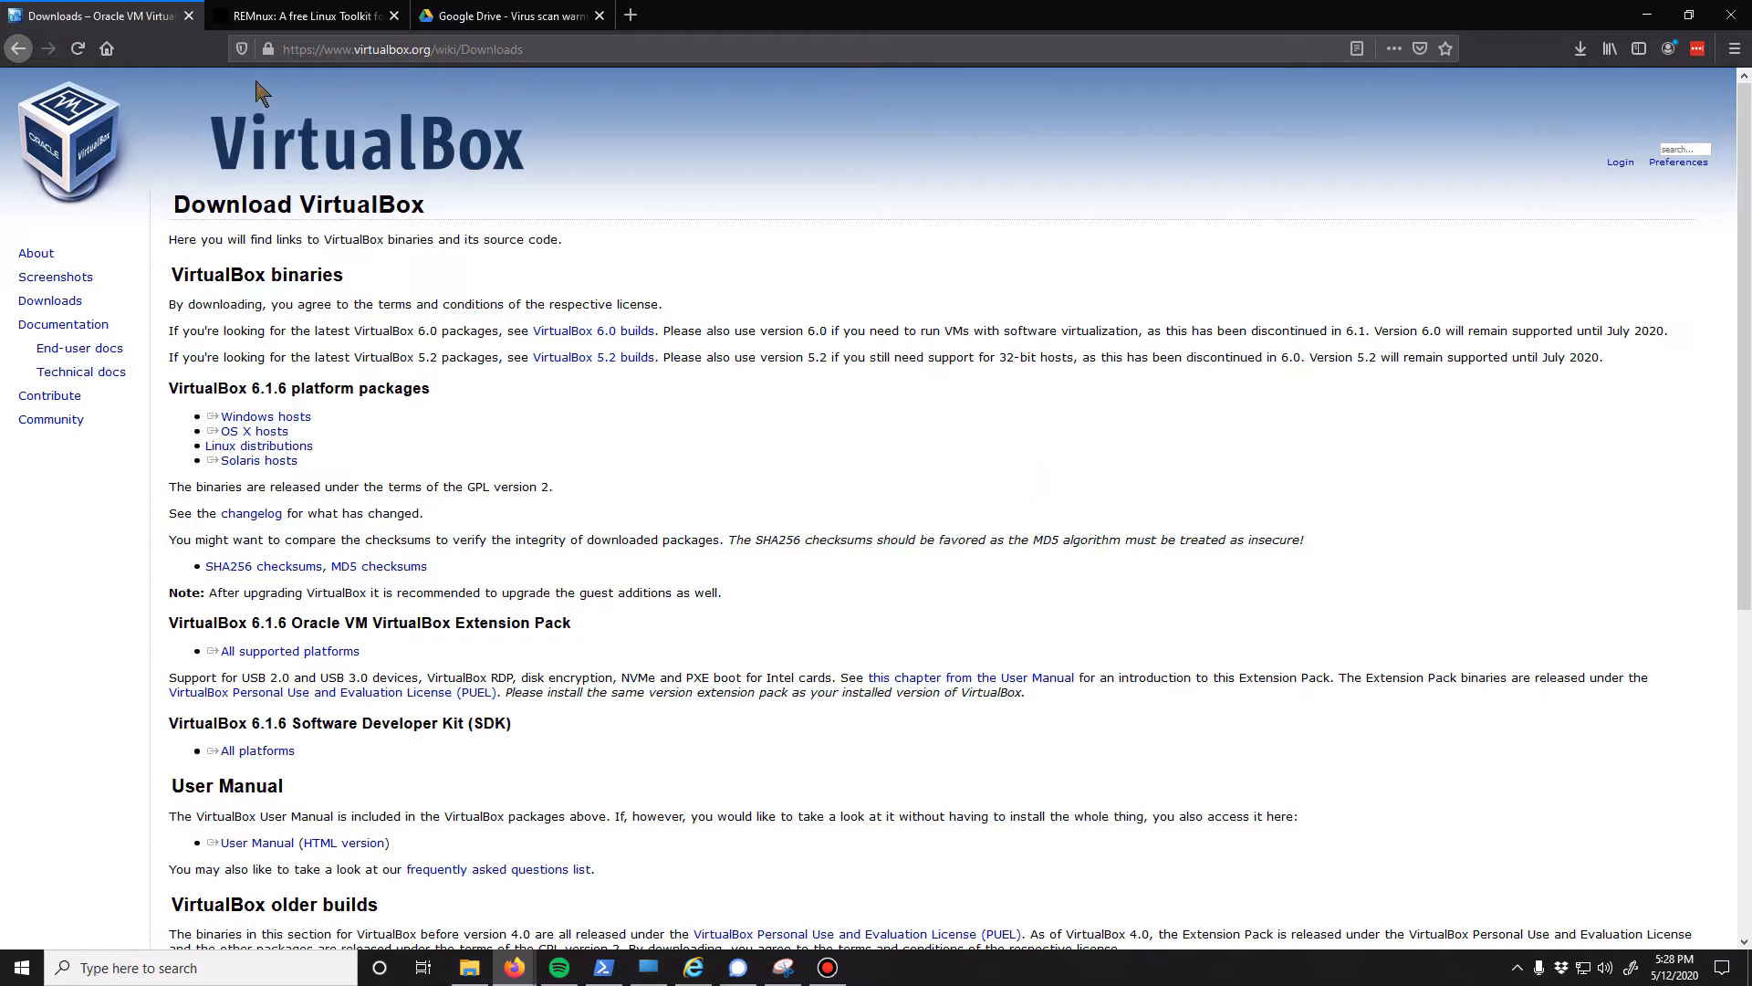
View the REMnux site's distro download section and the Google Drive download page for remnux-6.0-ova-public.ova
click(271, 15)
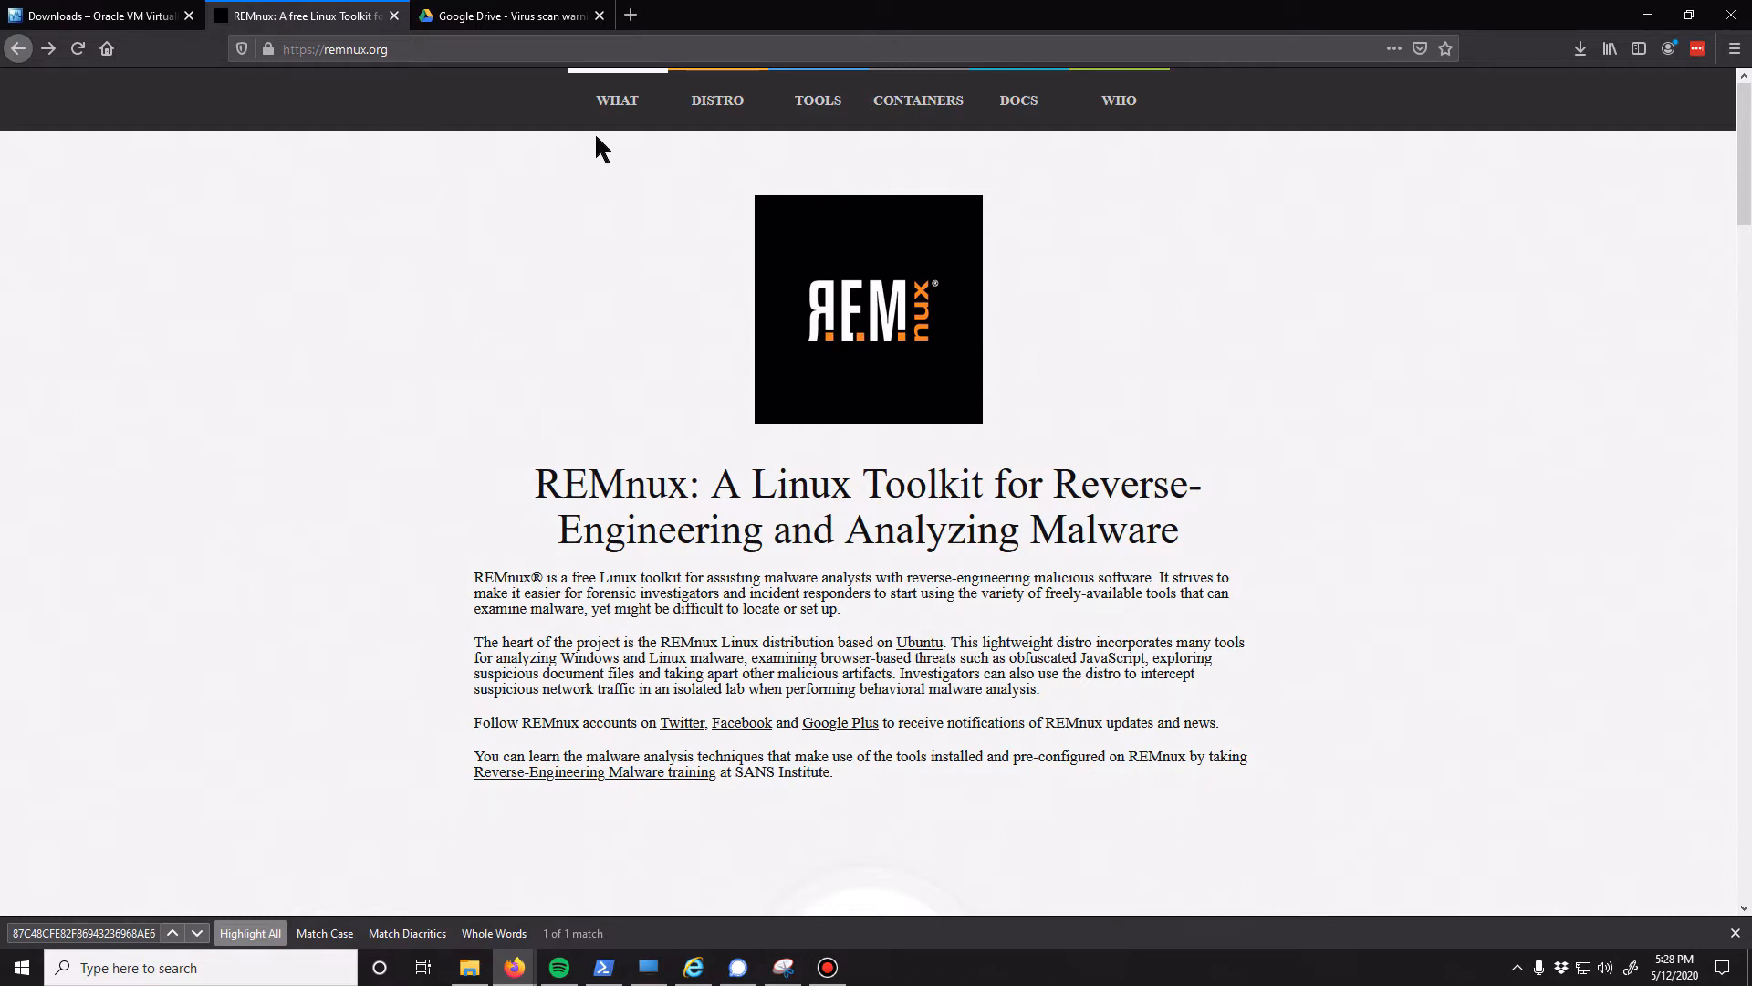
click(730, 111)
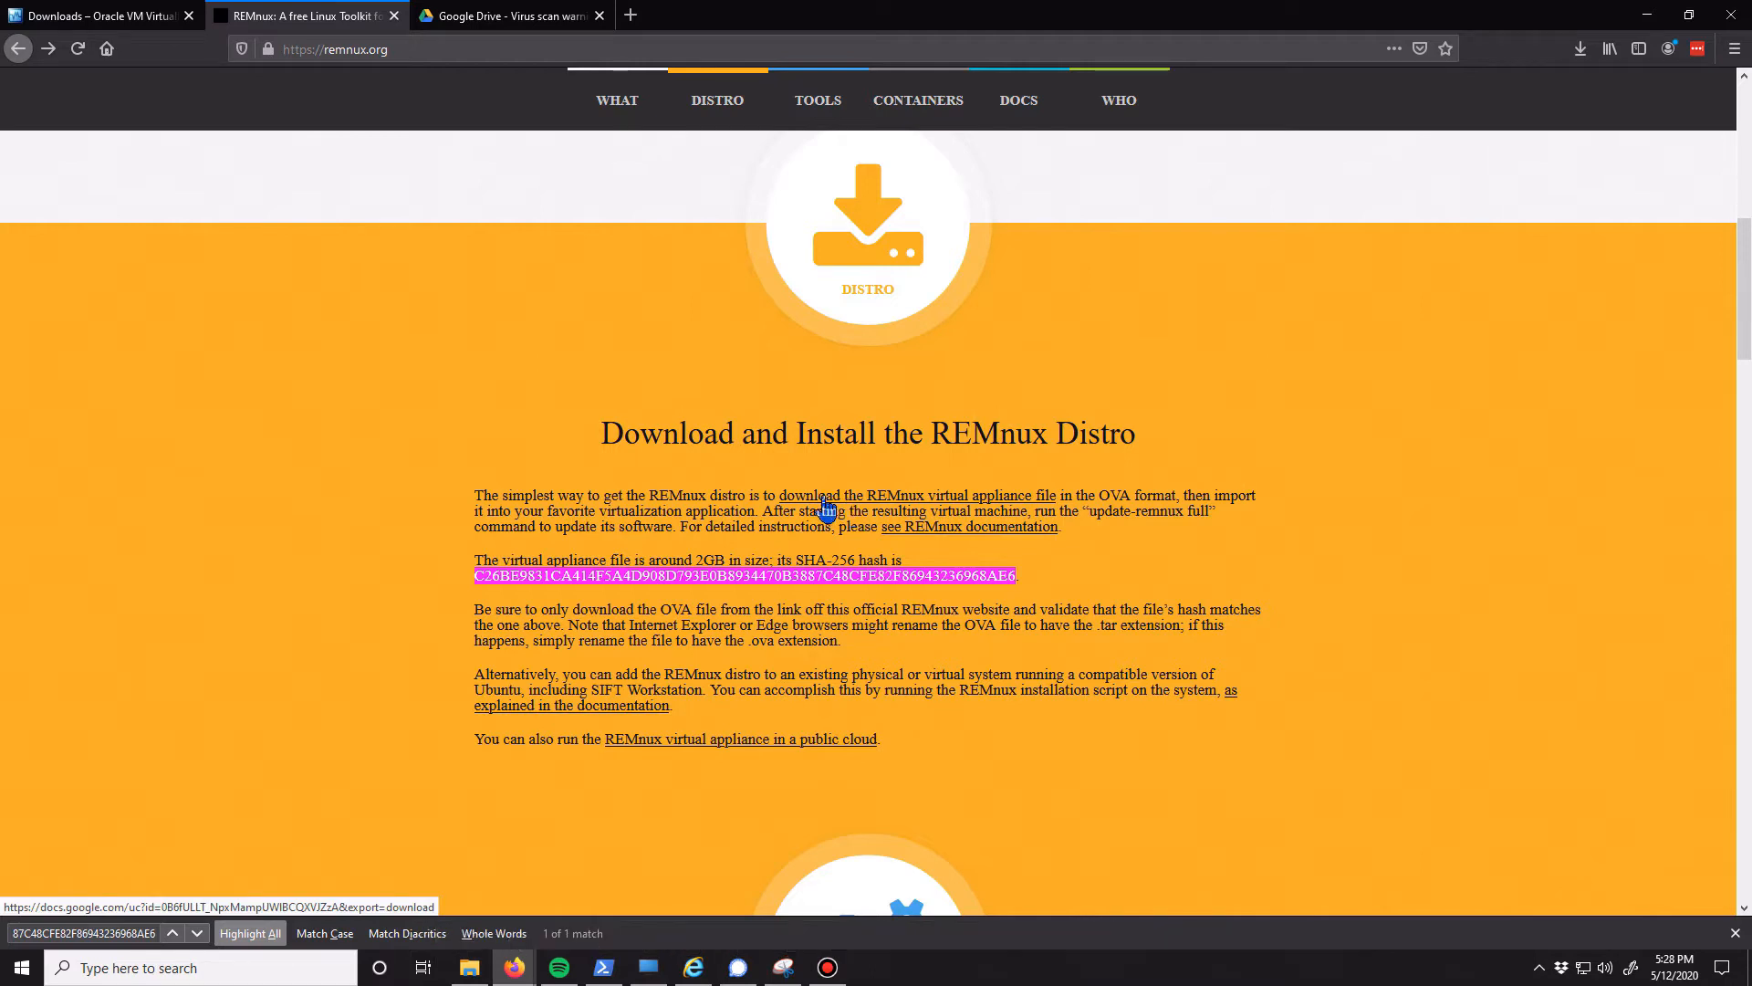
click(499, 22)
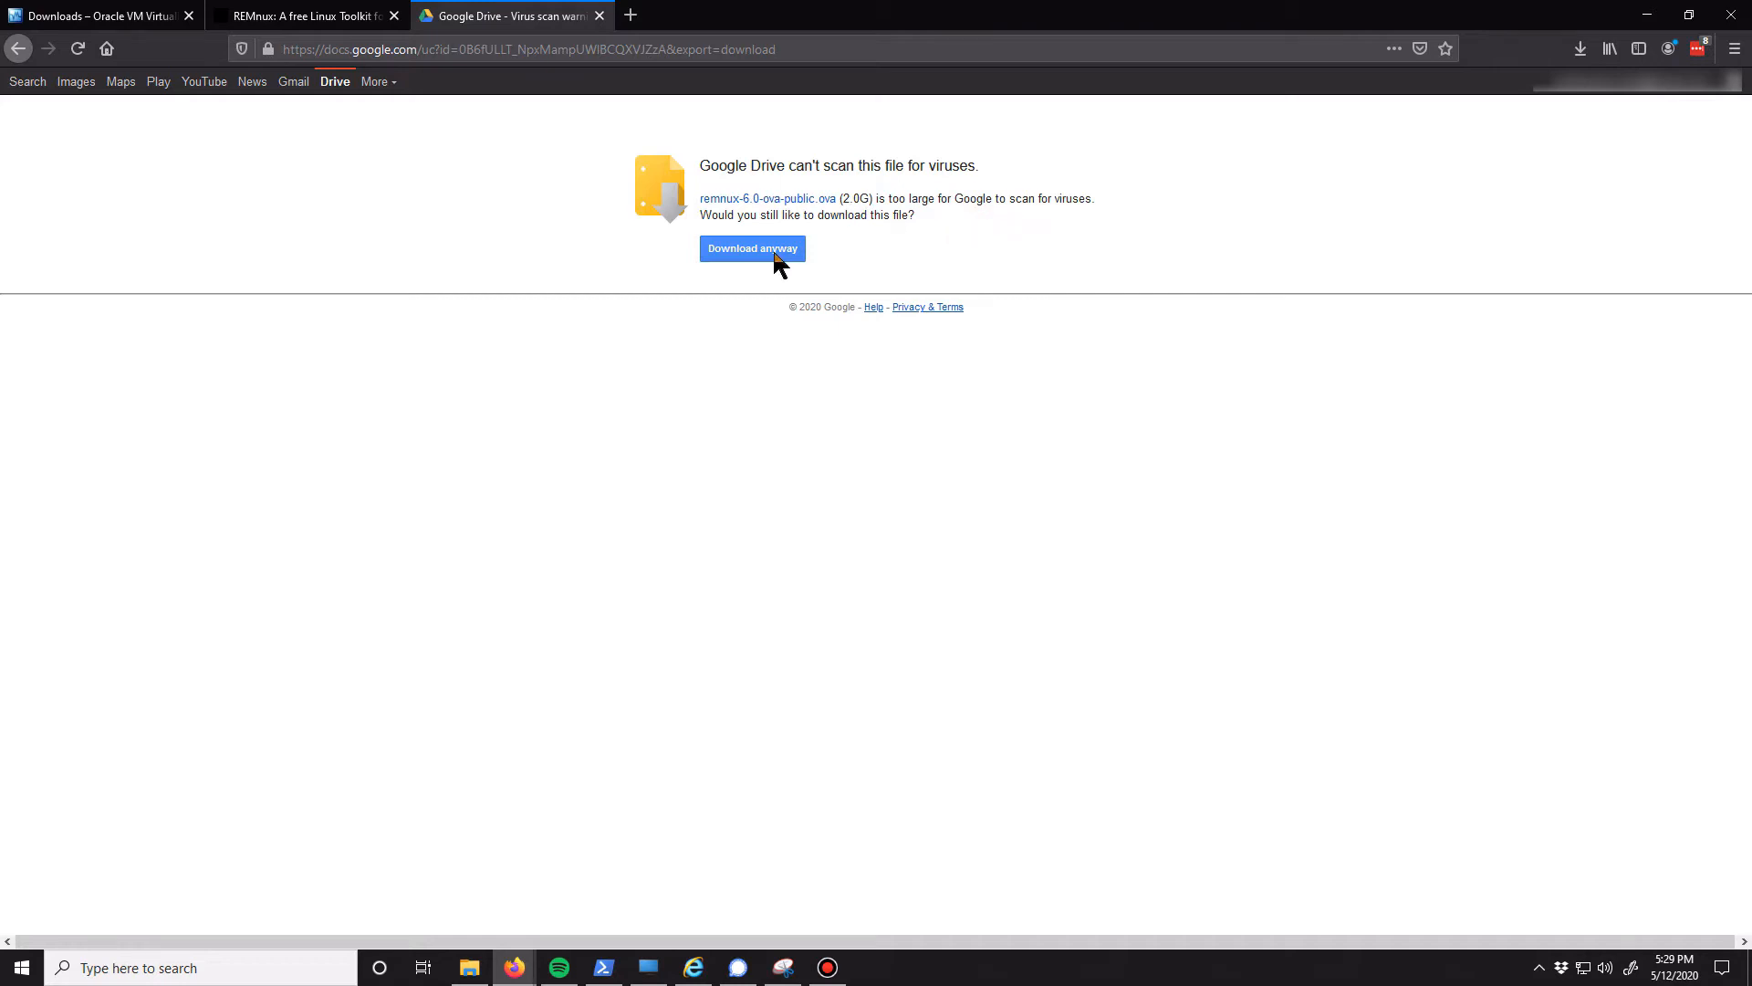
Compare the SHA-256 hash published on the REMnux site with the Get-FileHash output for remnux-6.0-ova-public.ova in PowerShell
click(311, 23)
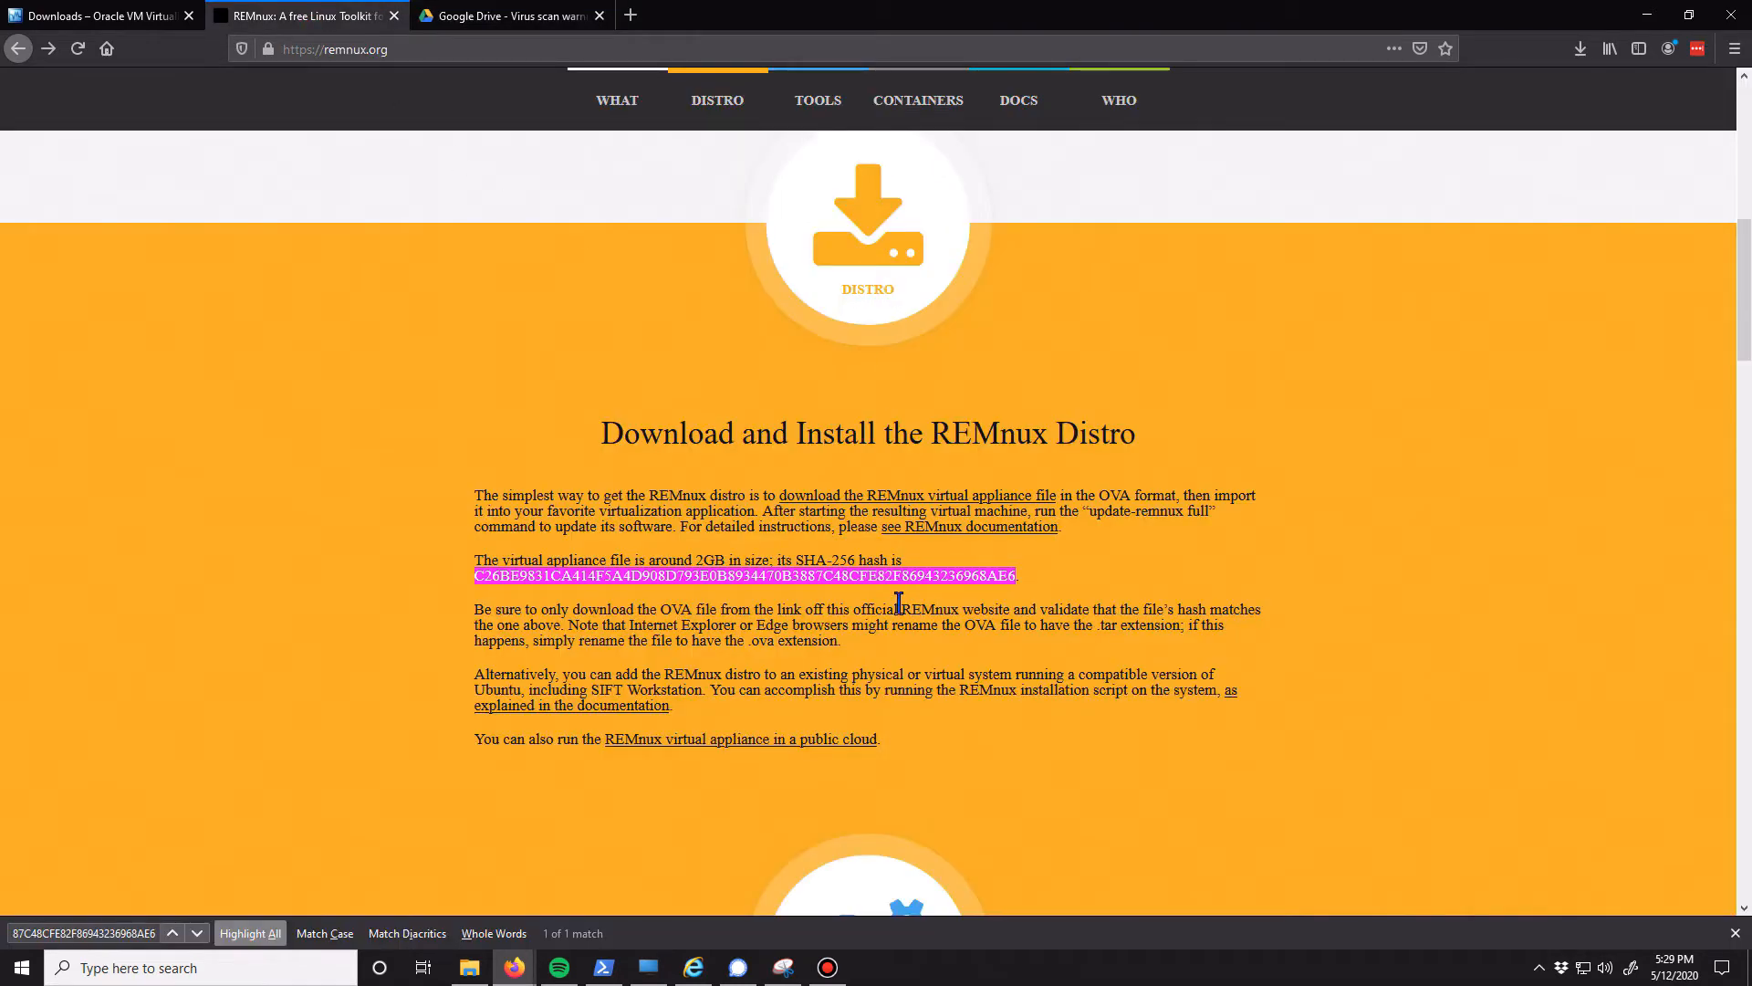
mouse_move(604, 970)
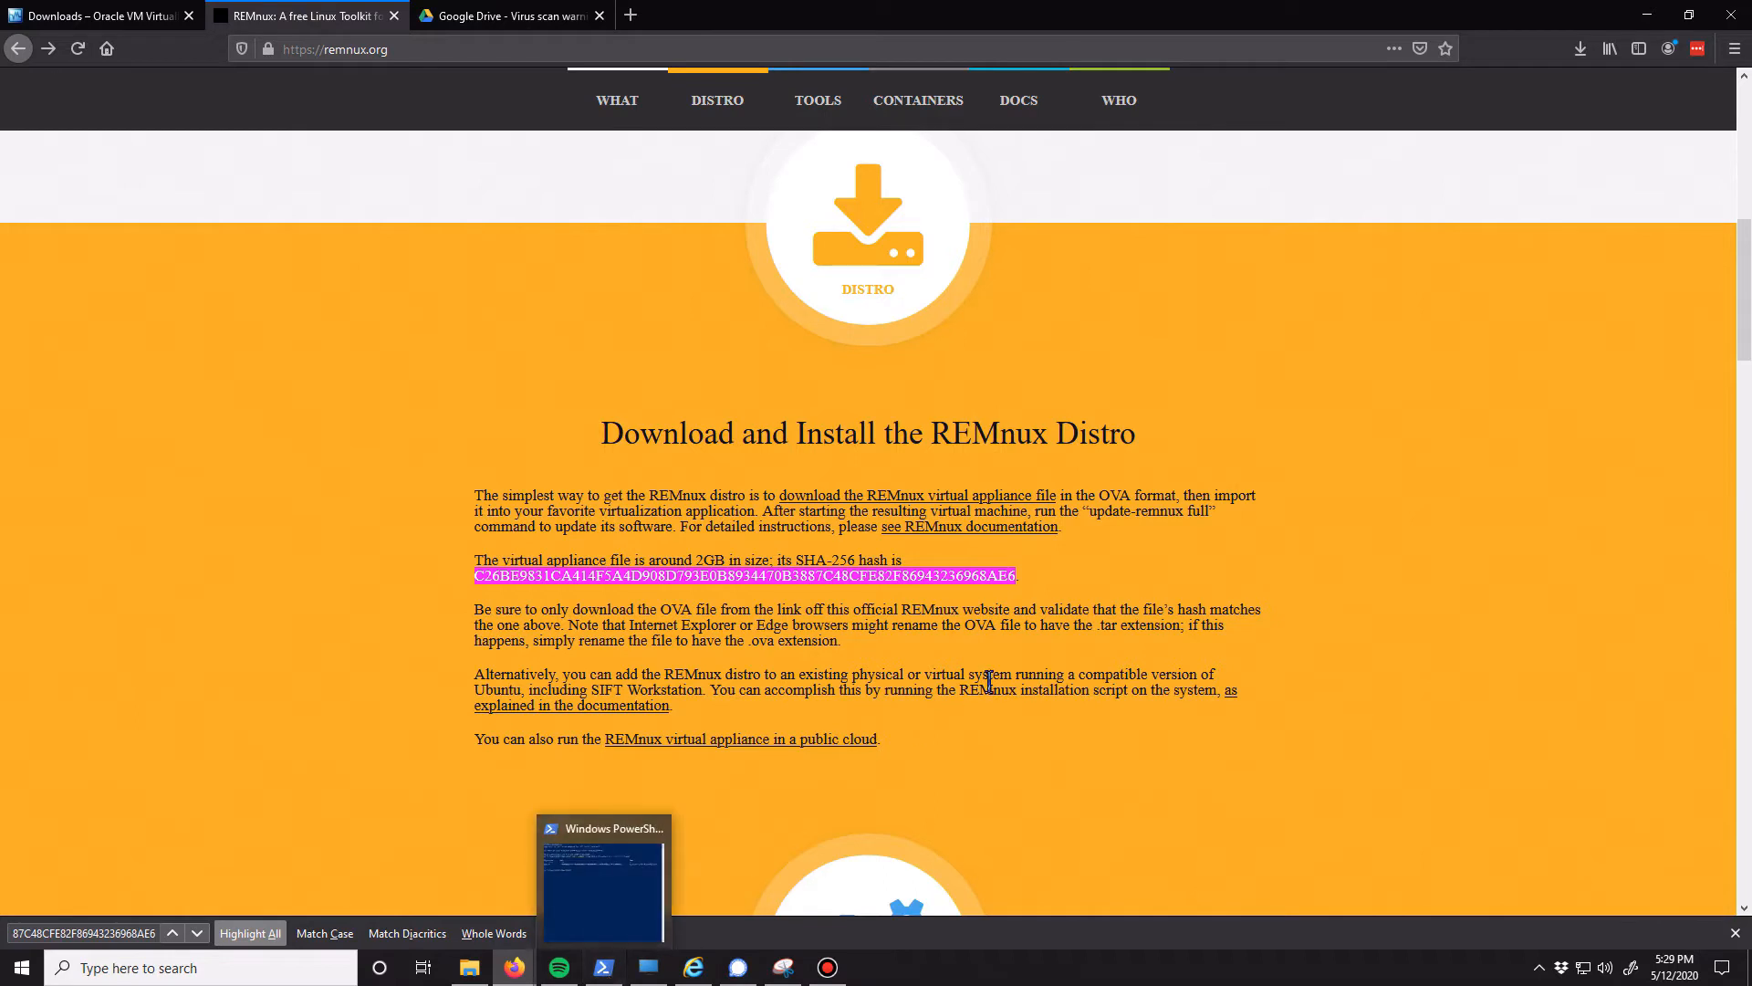
double_click(1012, 577)
click(1035, 564)
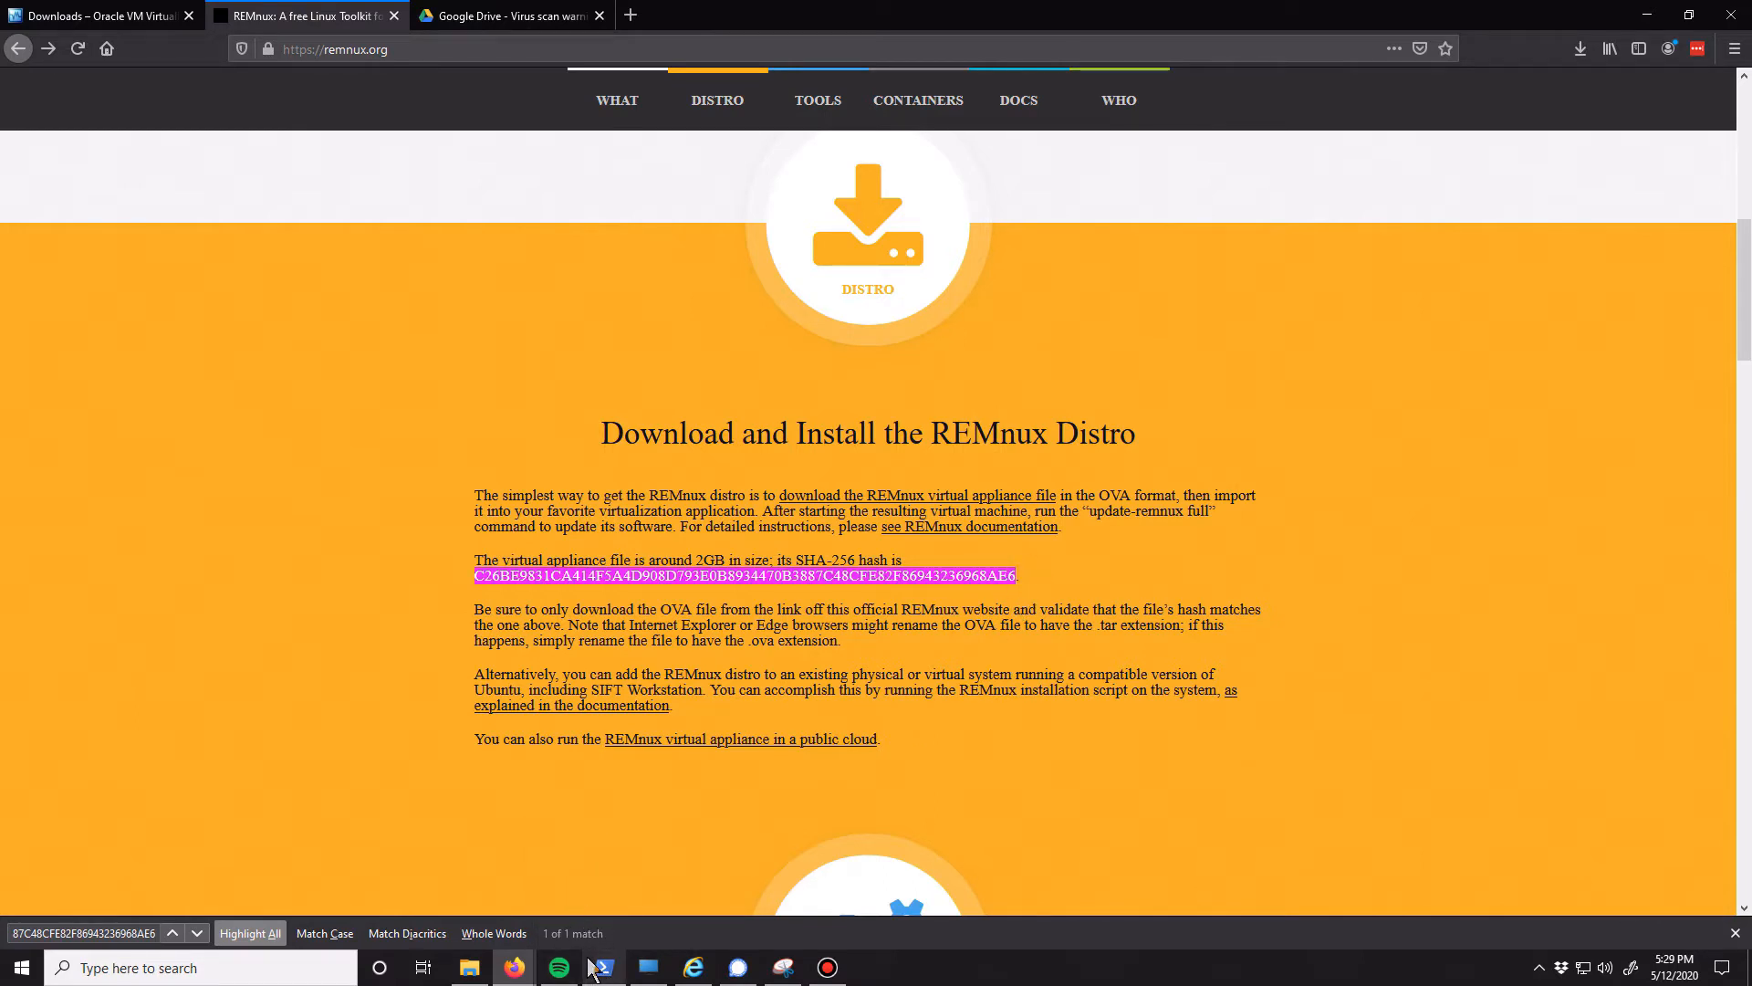
mouse_move(602, 973)
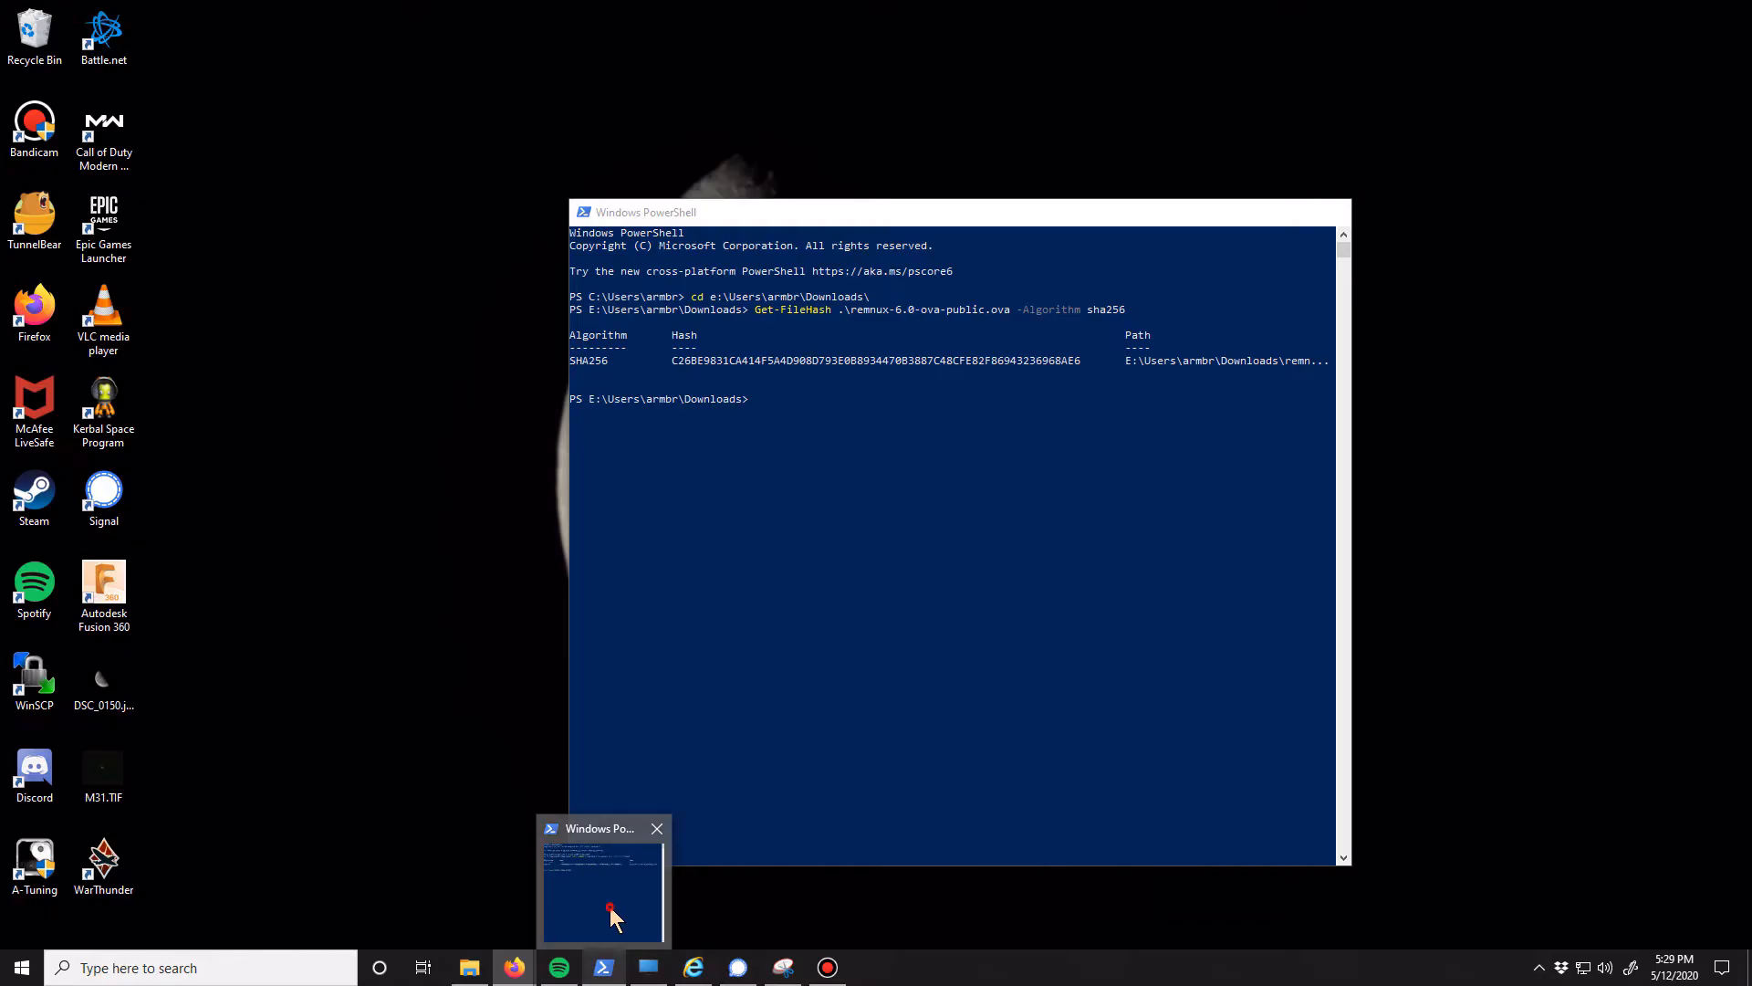
click(607, 899)
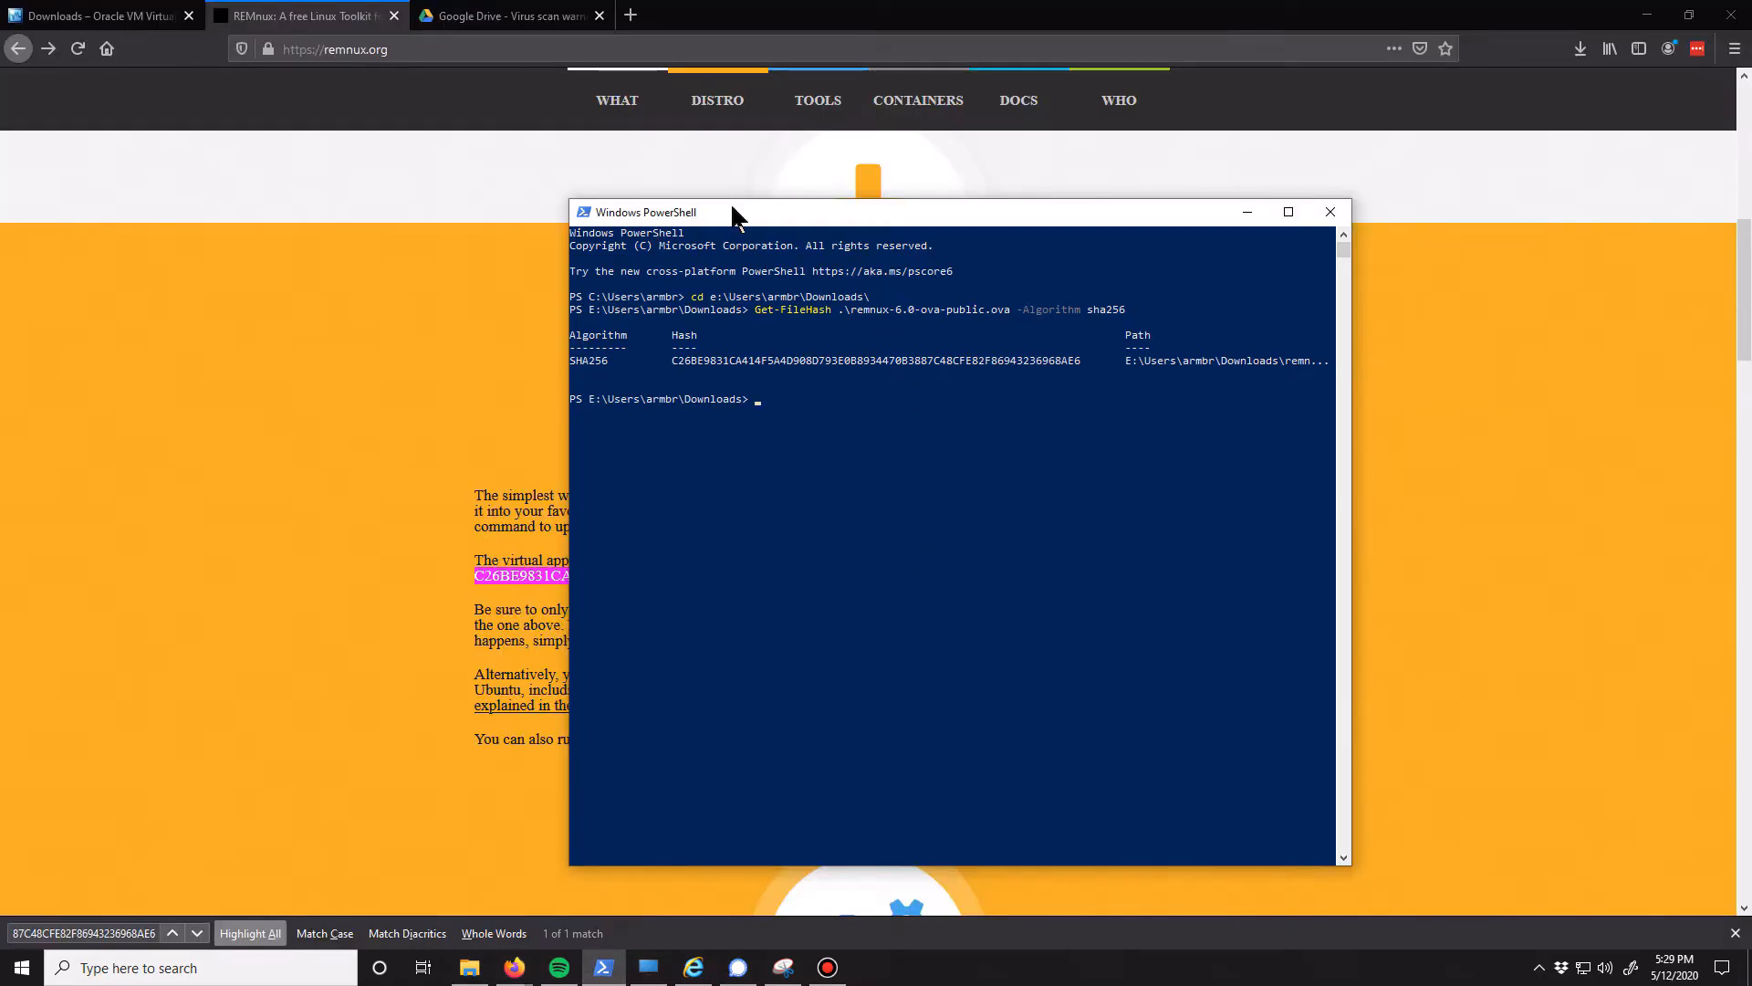
drag(717, 221, 677, 228)
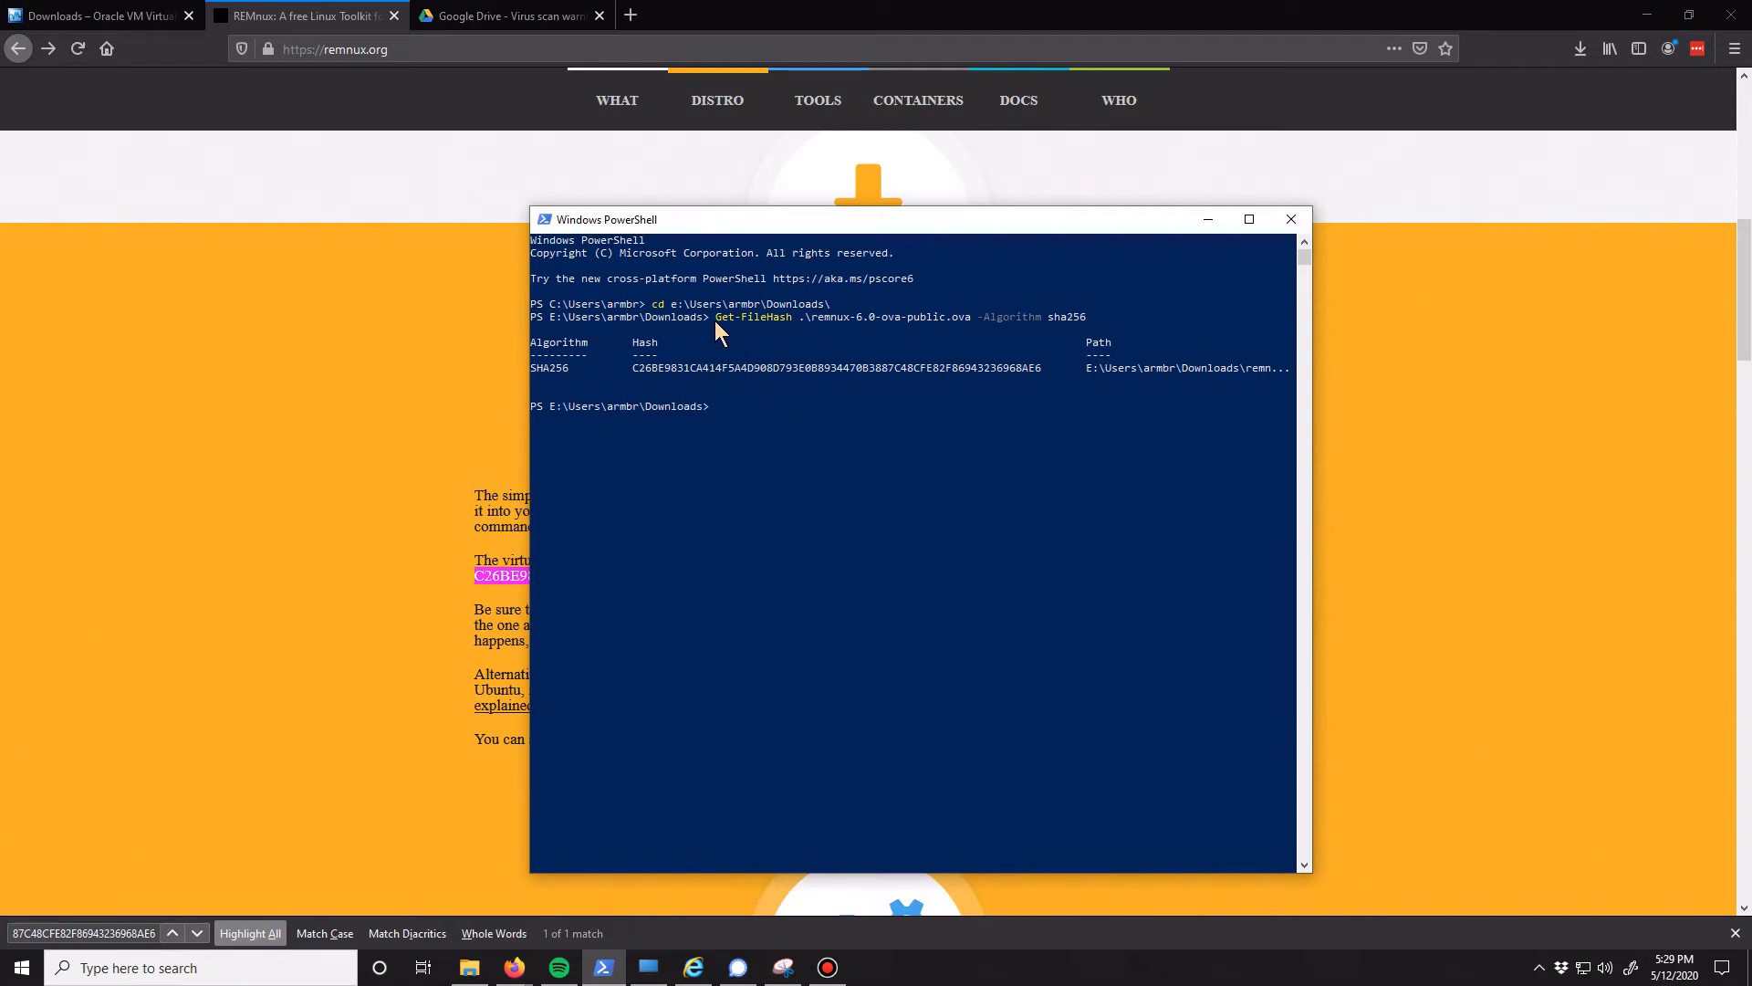
drag(714, 321, 1042, 319)
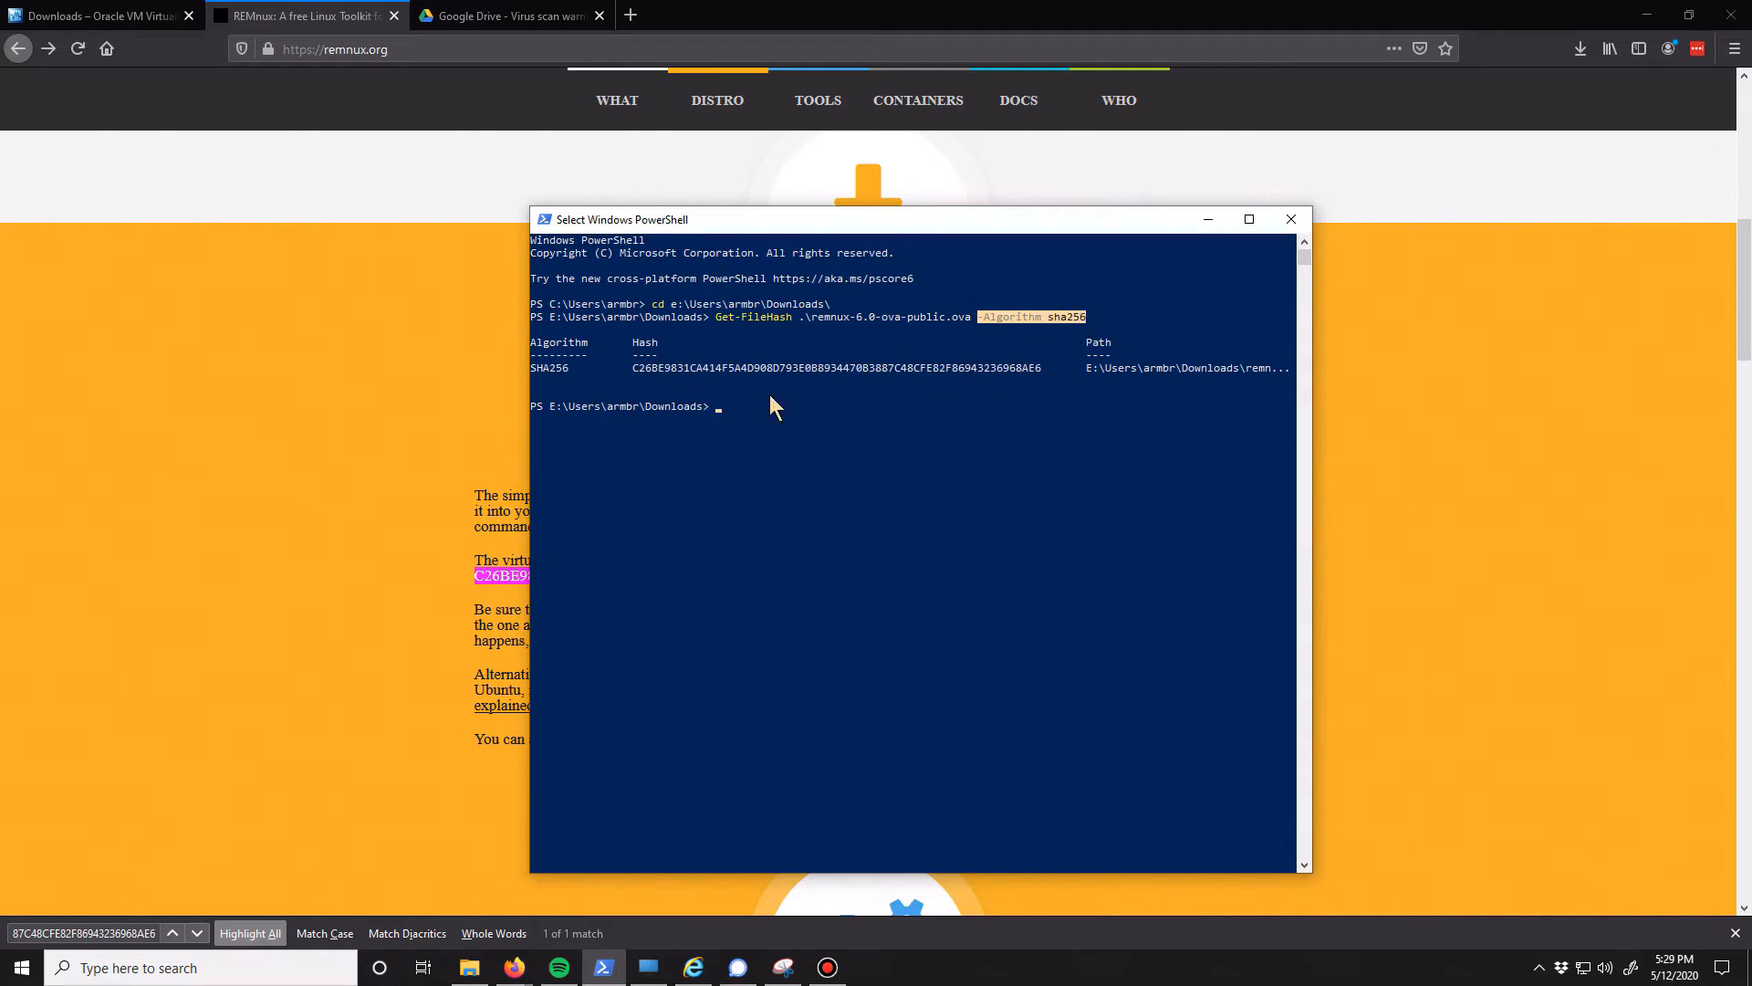
click(441, 580)
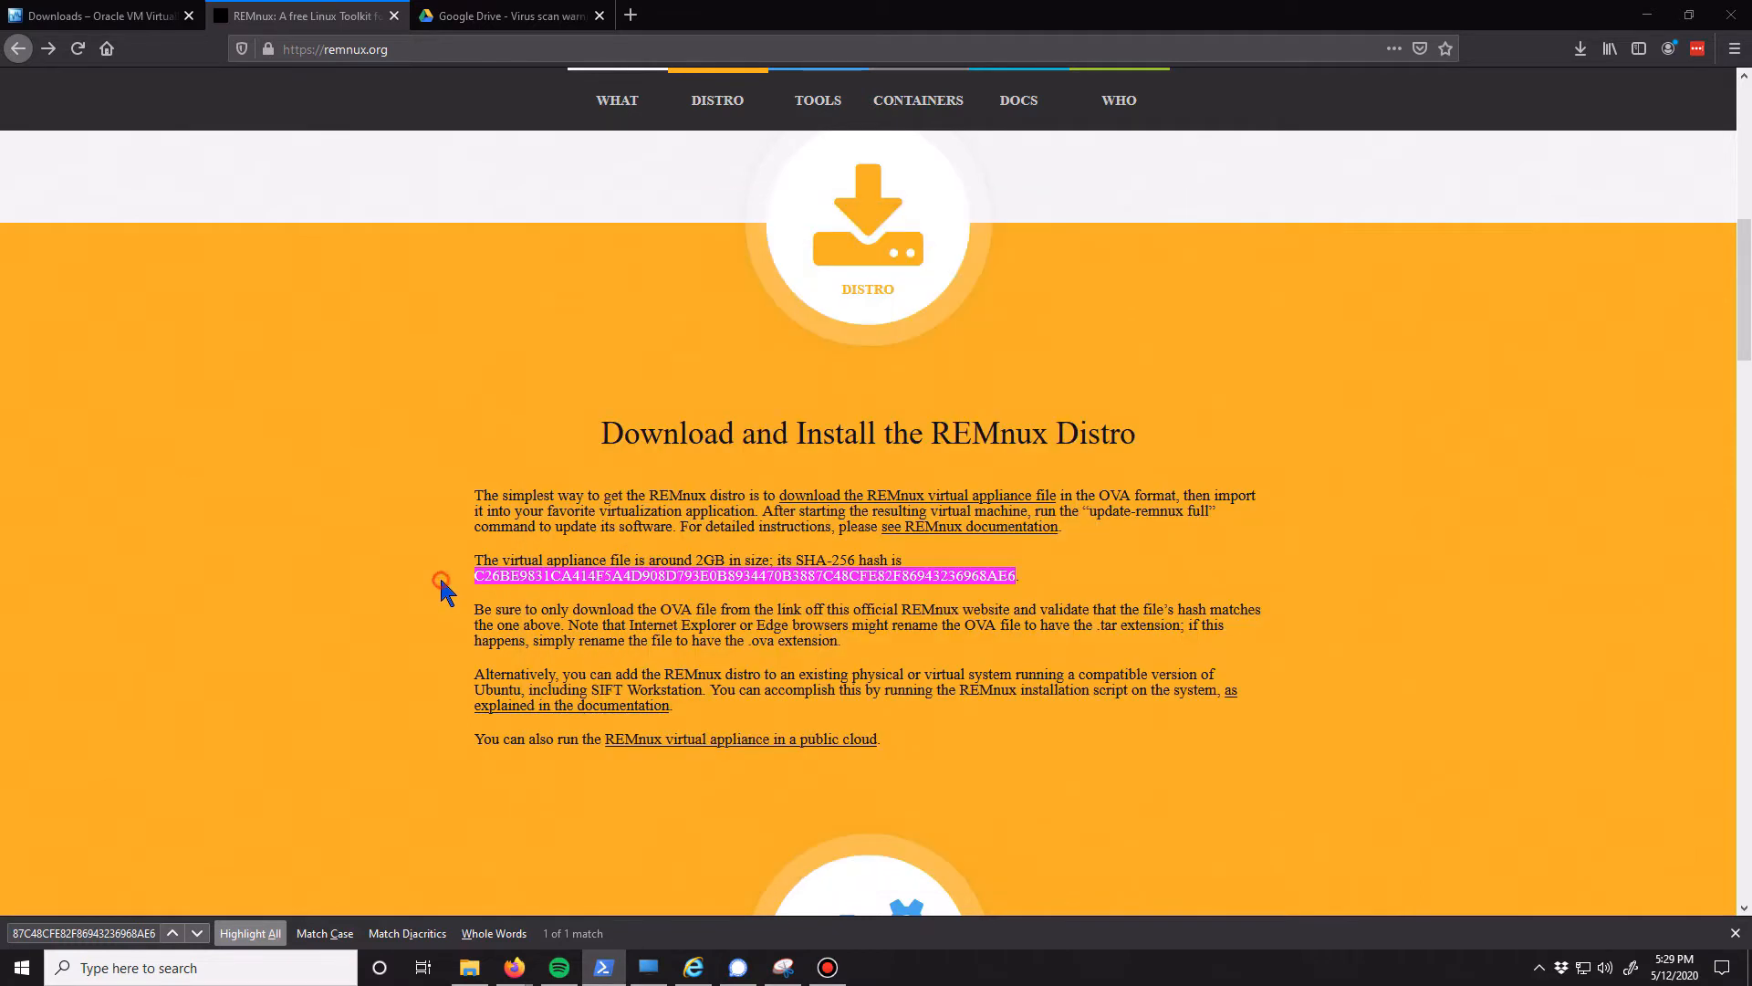
double_click(498, 581)
click(581, 589)
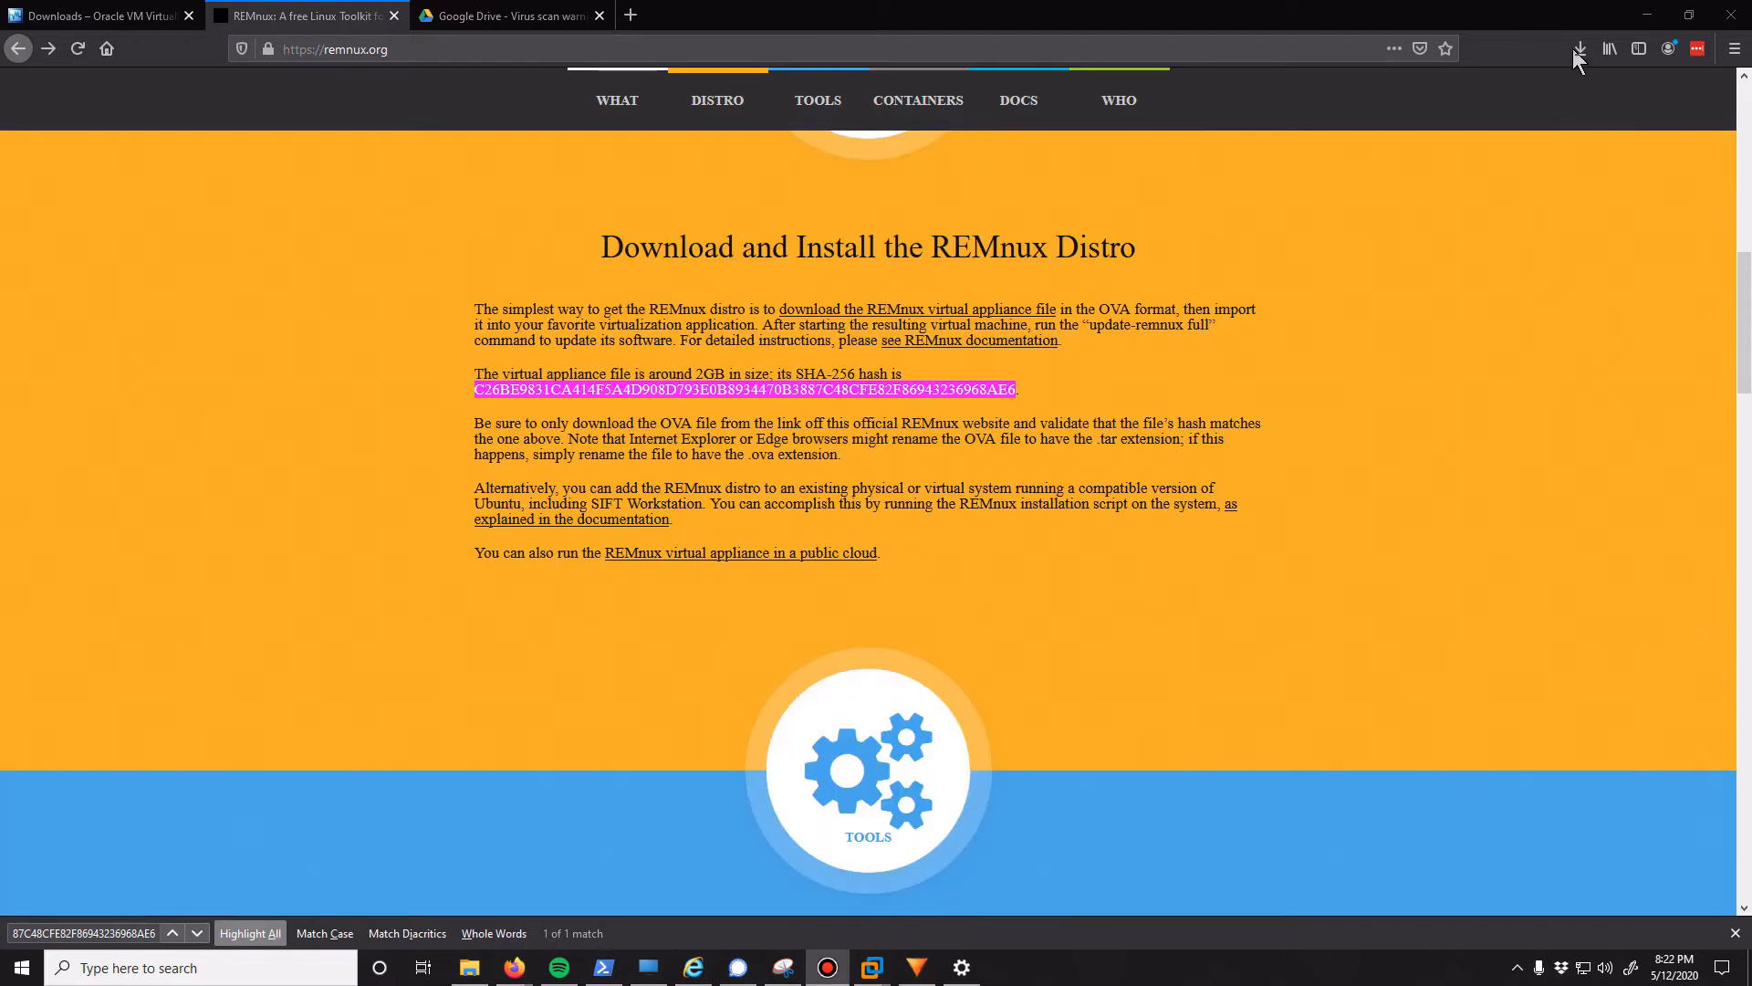
Run the downloaded VirtualBox-6.1.6-137129-Win(2).exe installer from the browser's downloads and allow it past the security warning
click(1578, 51)
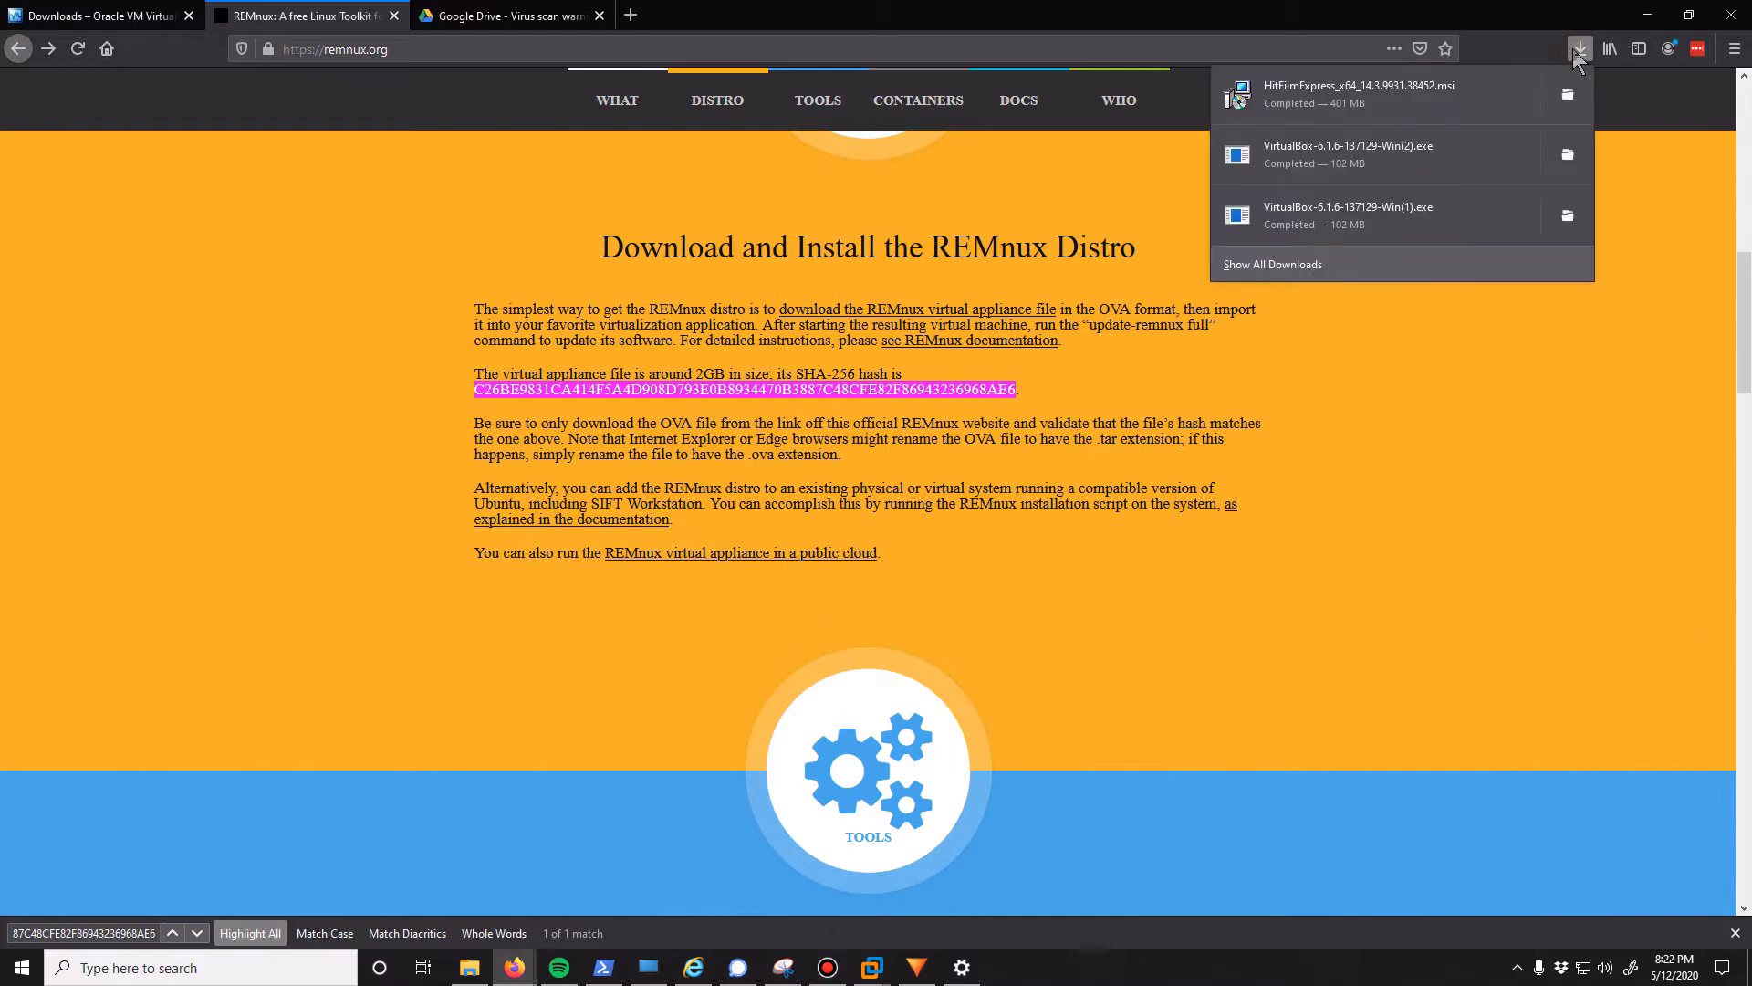
click(1373, 156)
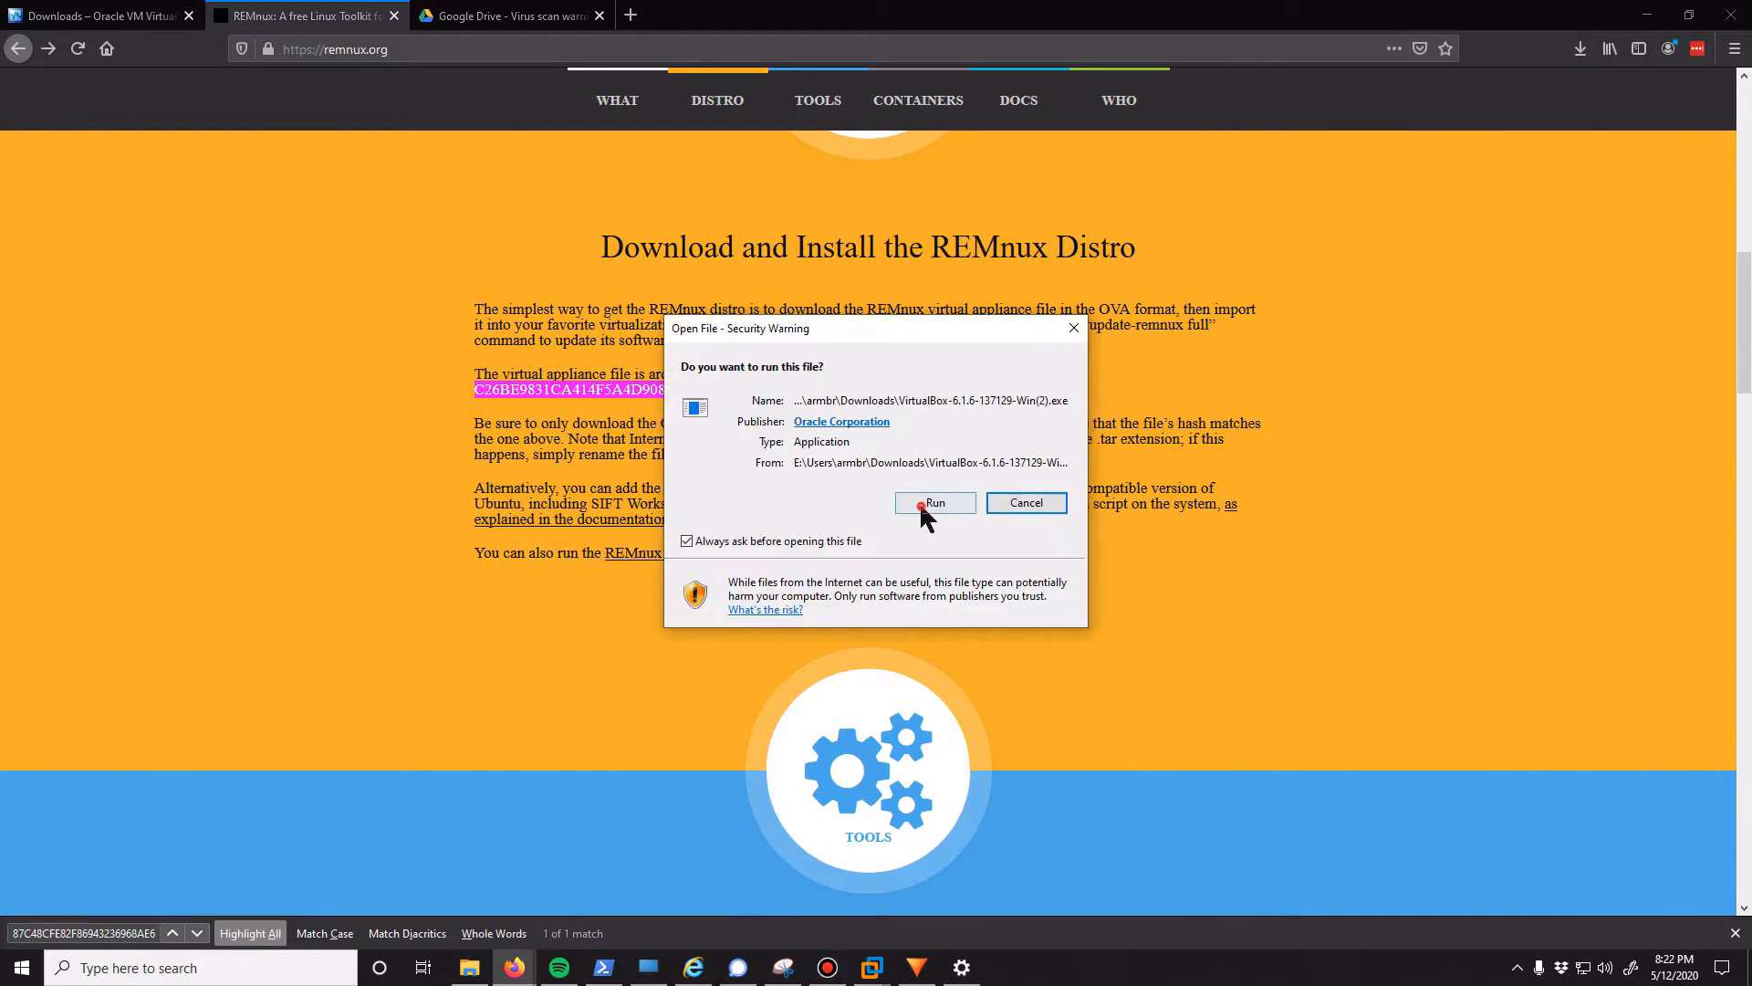
click(922, 504)
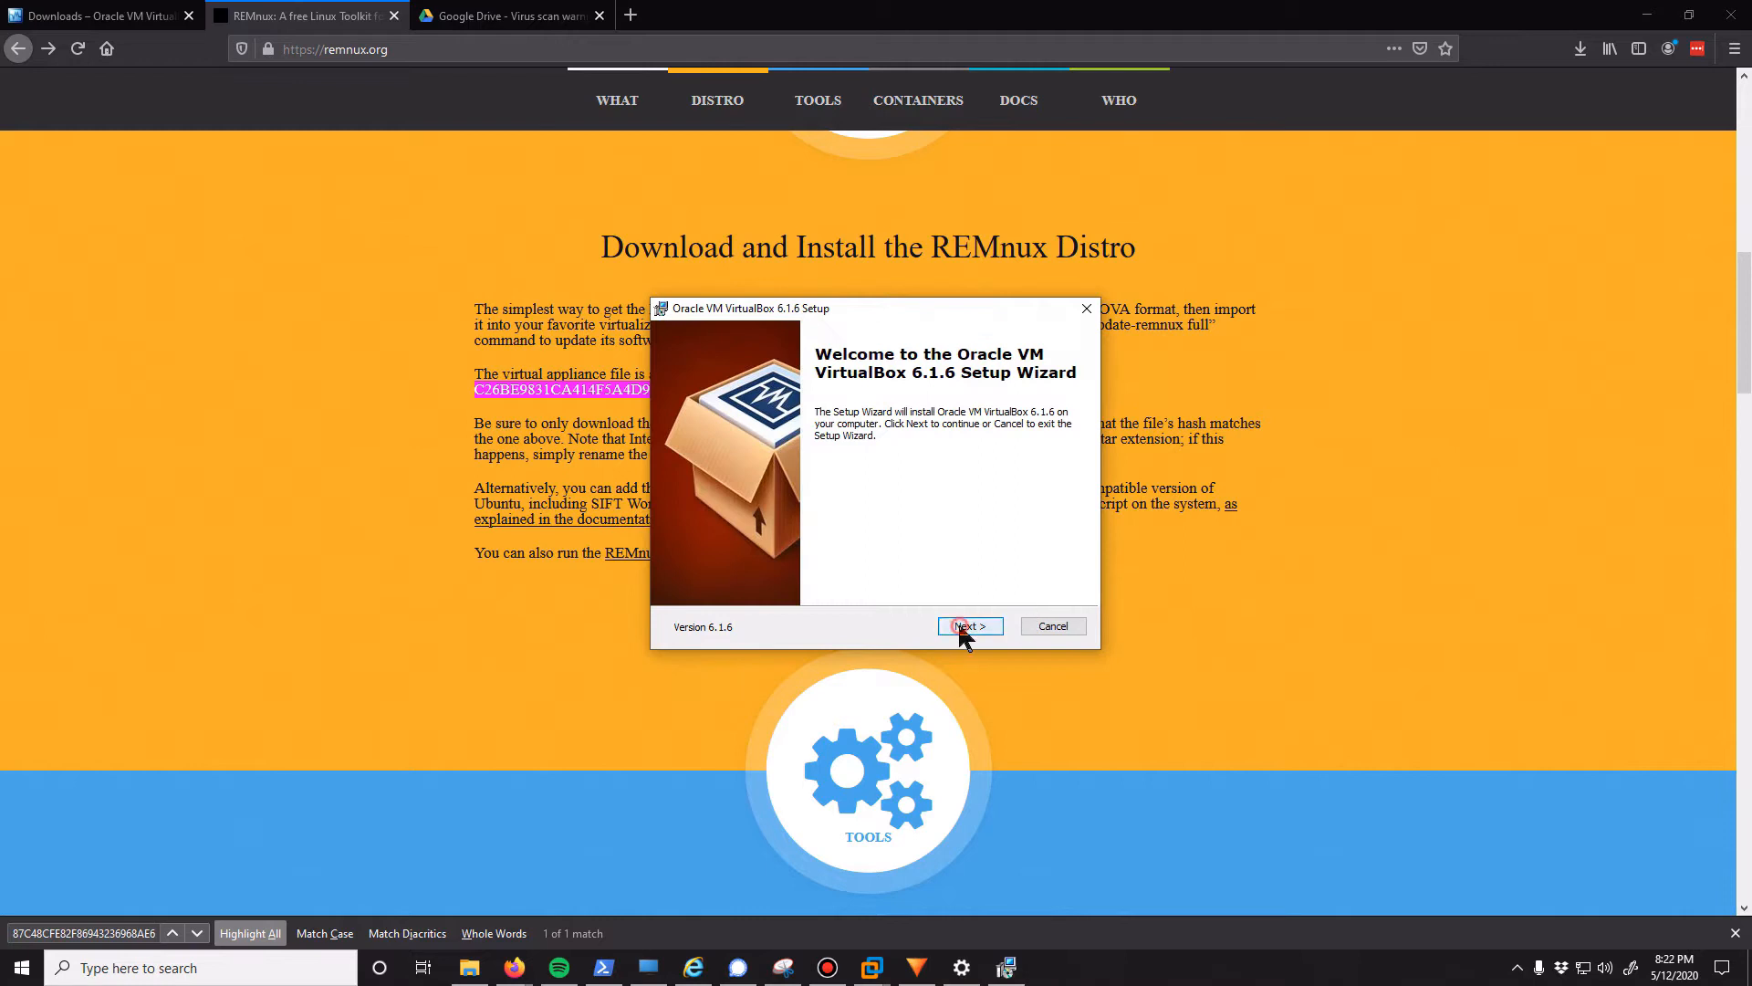
Go through the VirtualBox 6.1.6 custom setup pages with file association registration off, and toggle the desktop shortcut option
click(961, 626)
click(961, 626)
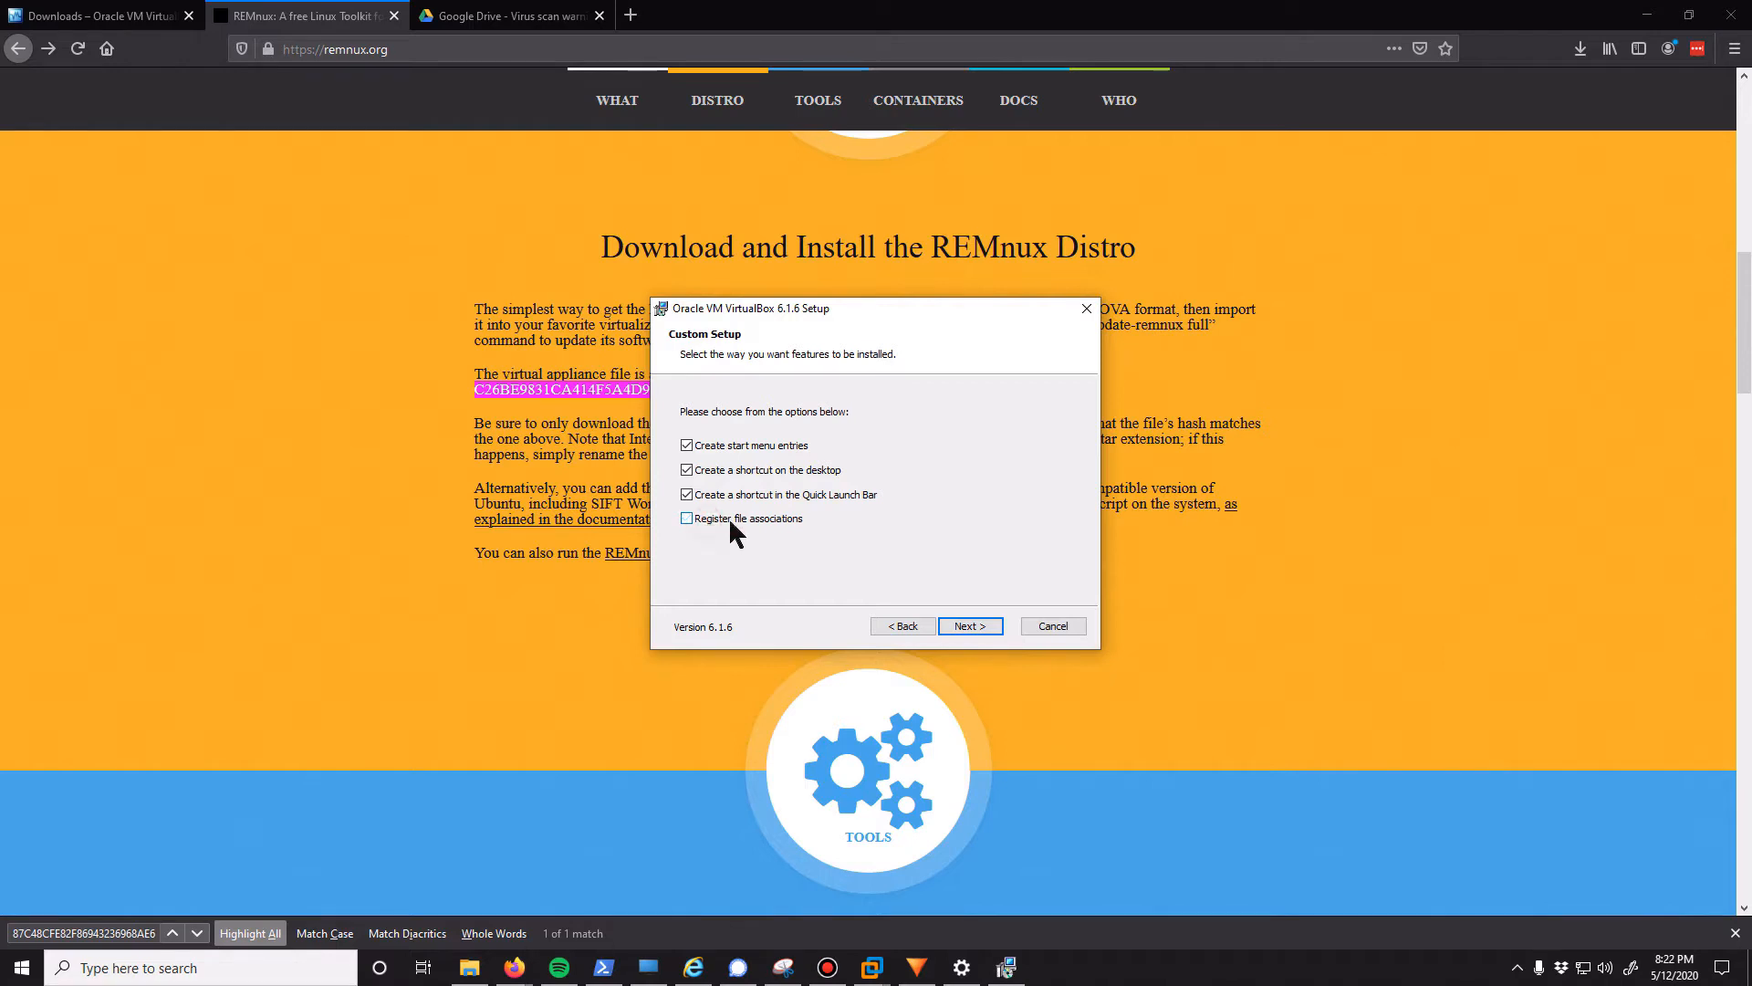
click(709, 469)
click(970, 628)
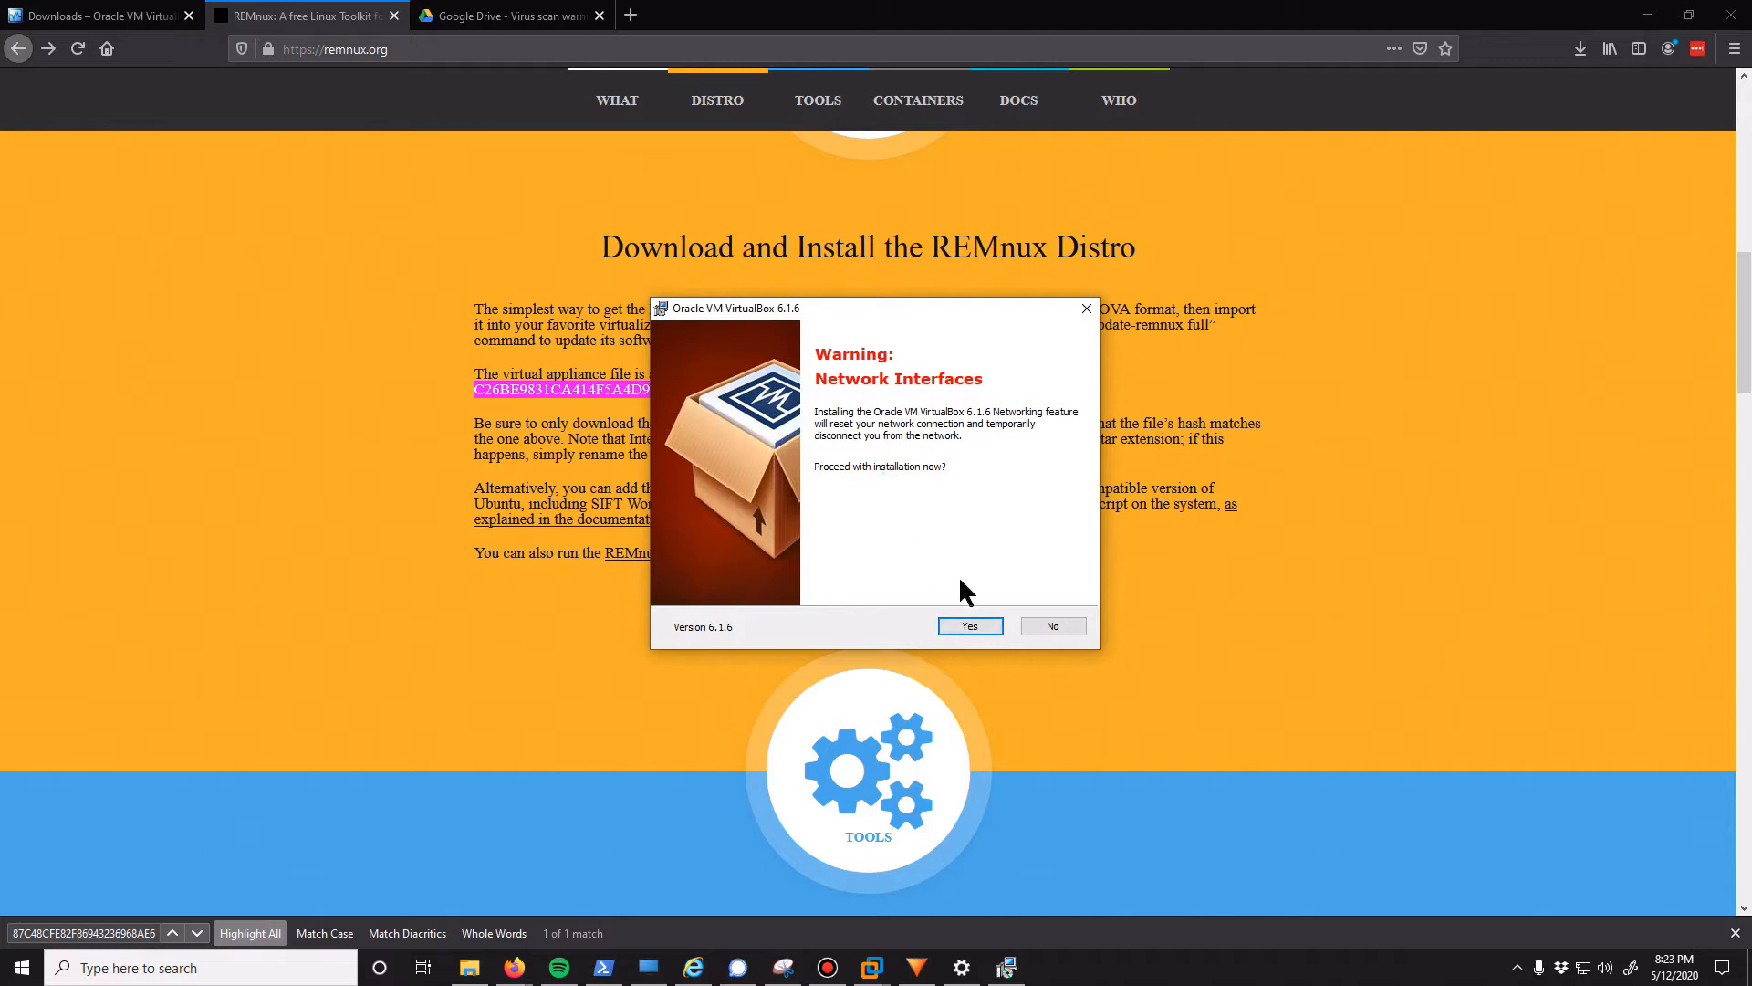
Accept the network interfaces warning, install VirtualBox 6.1.6 and finish the setup with VirtualBox set to start
click(969, 626)
click(969, 626)
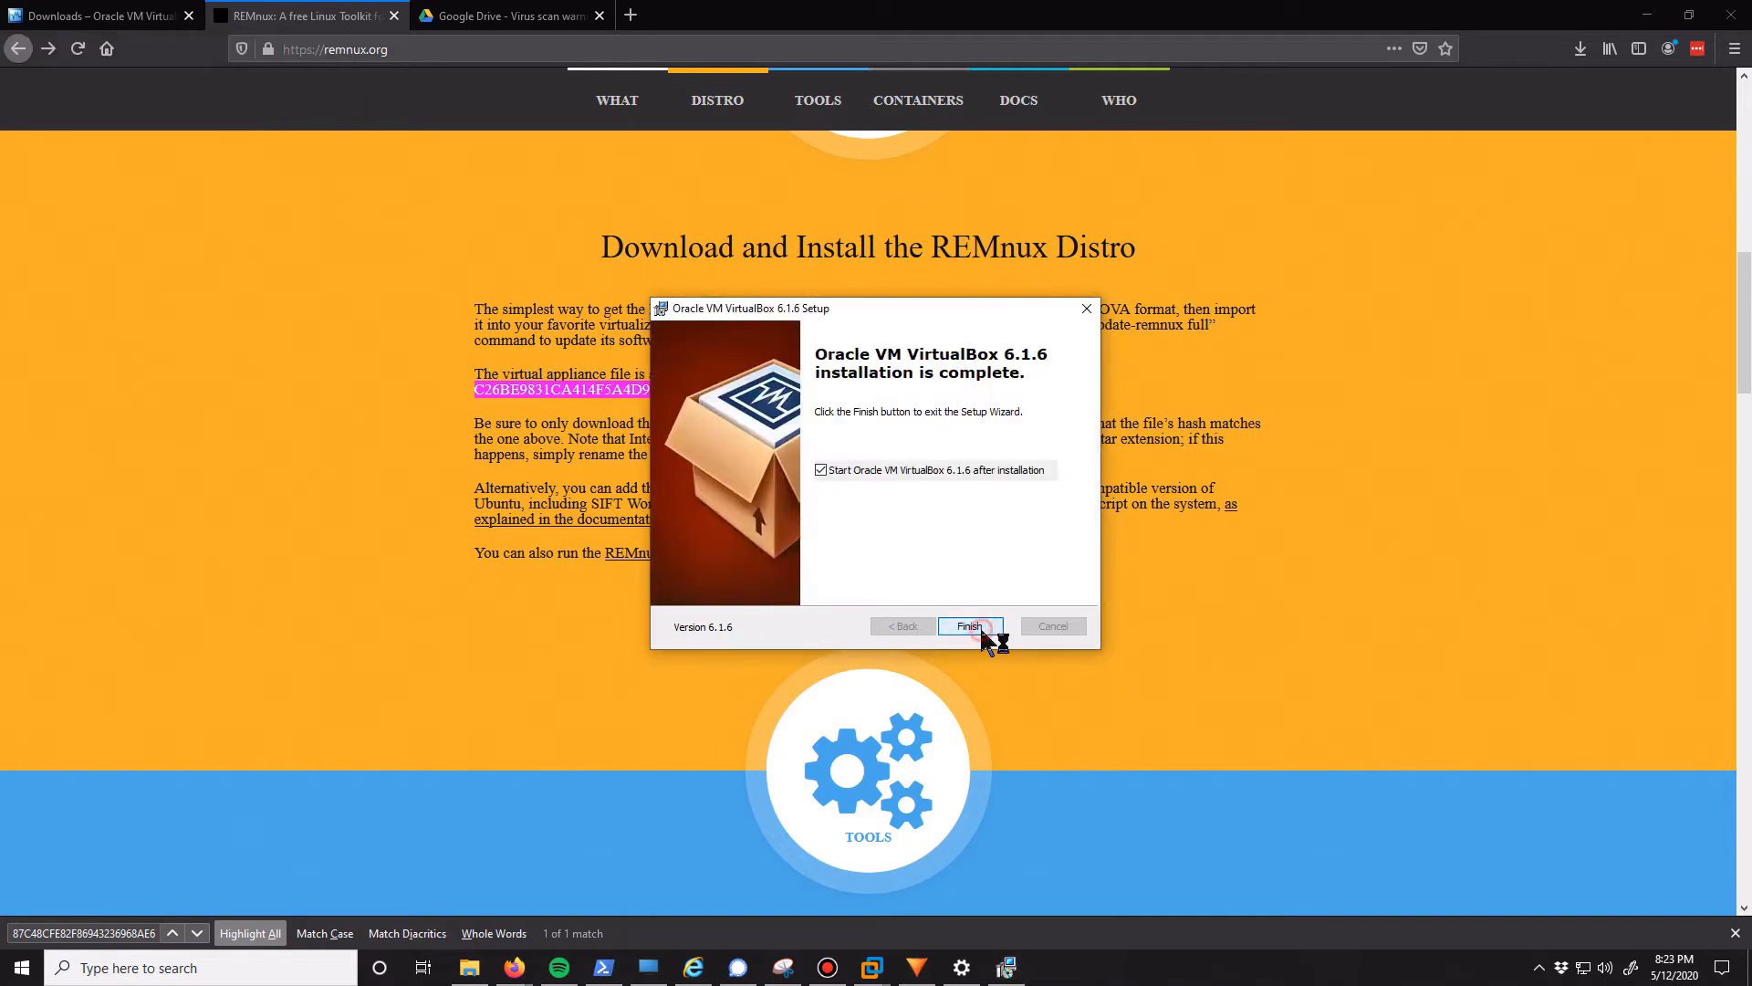
click(975, 628)
click(933, 538)
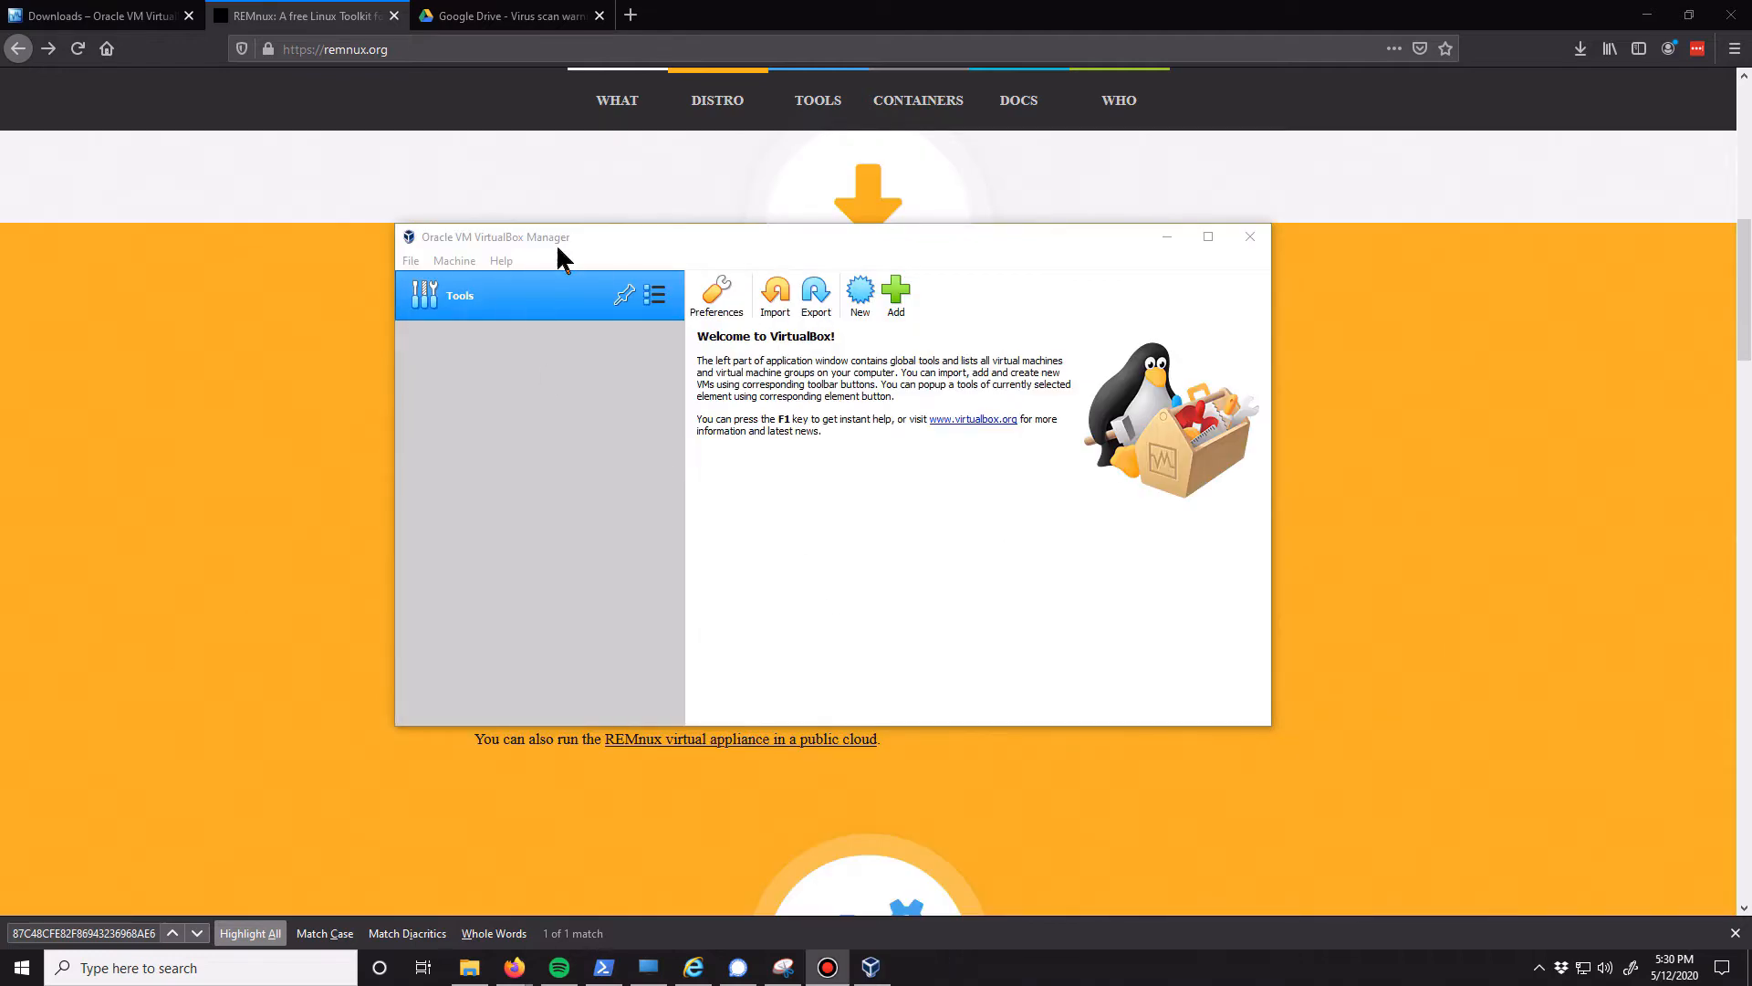
Start importing a virtual appliance in VirtualBox Manager, using remnux-6.0-ova-public.ova from the Downloads folder as the source file
drag(572, 237, 561, 226)
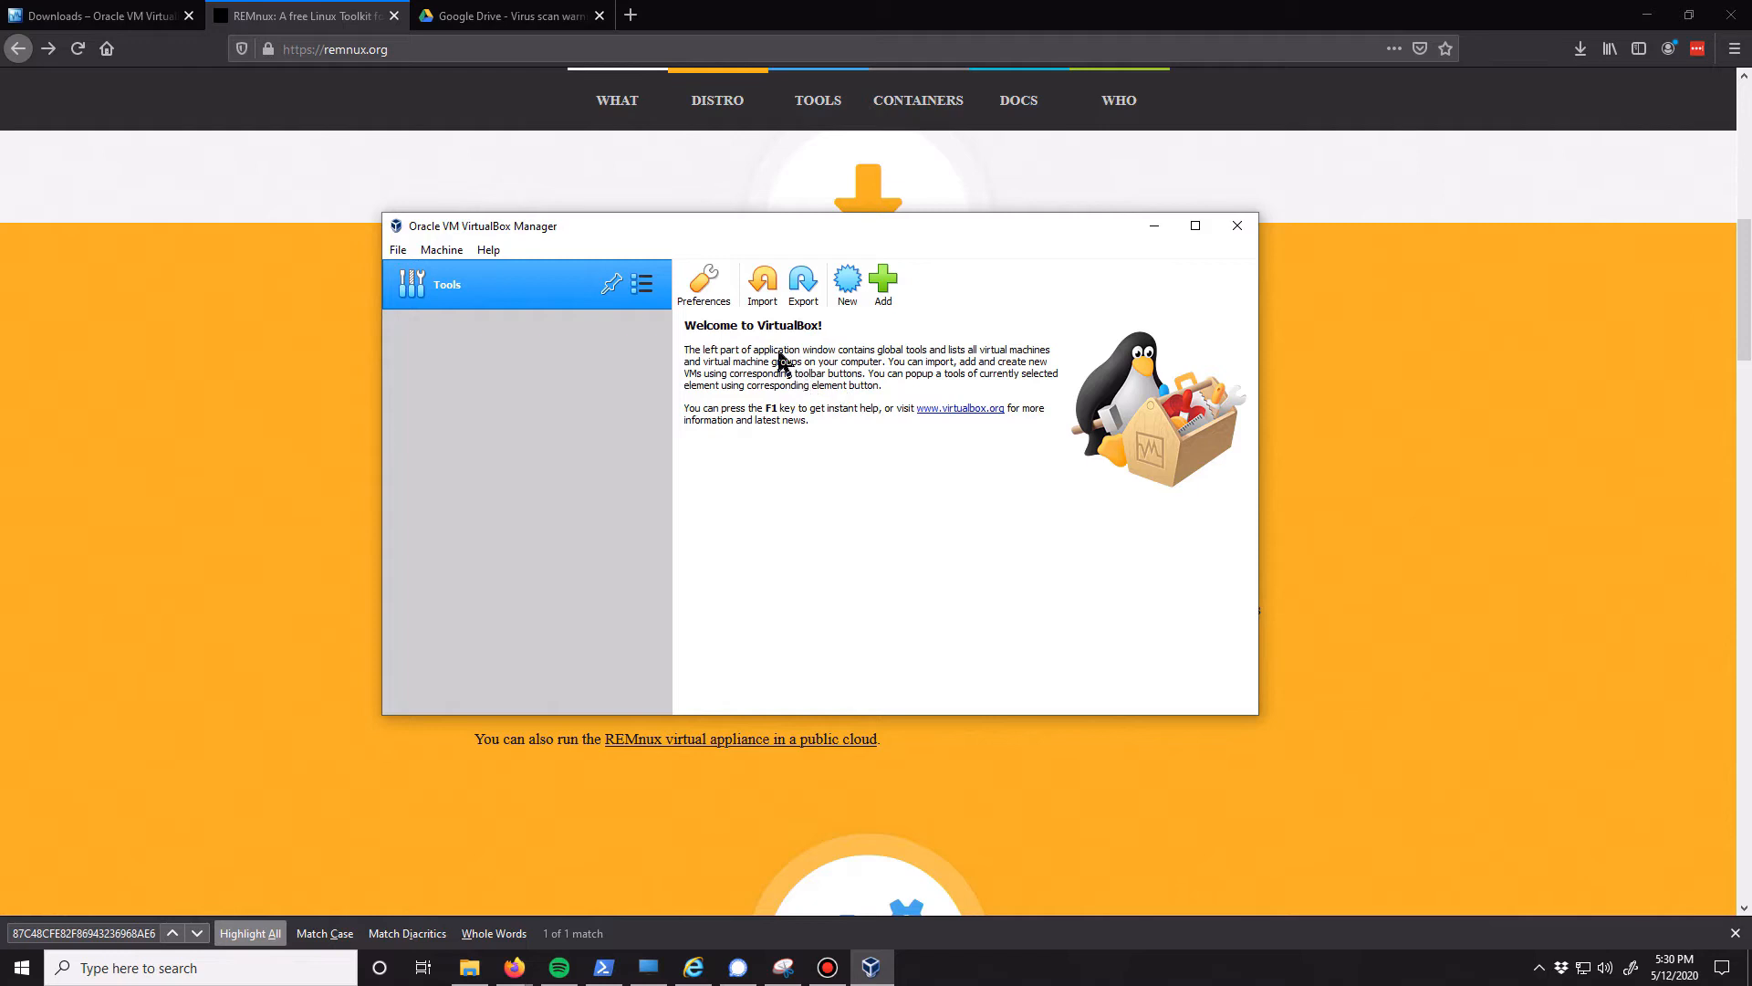
click(762, 291)
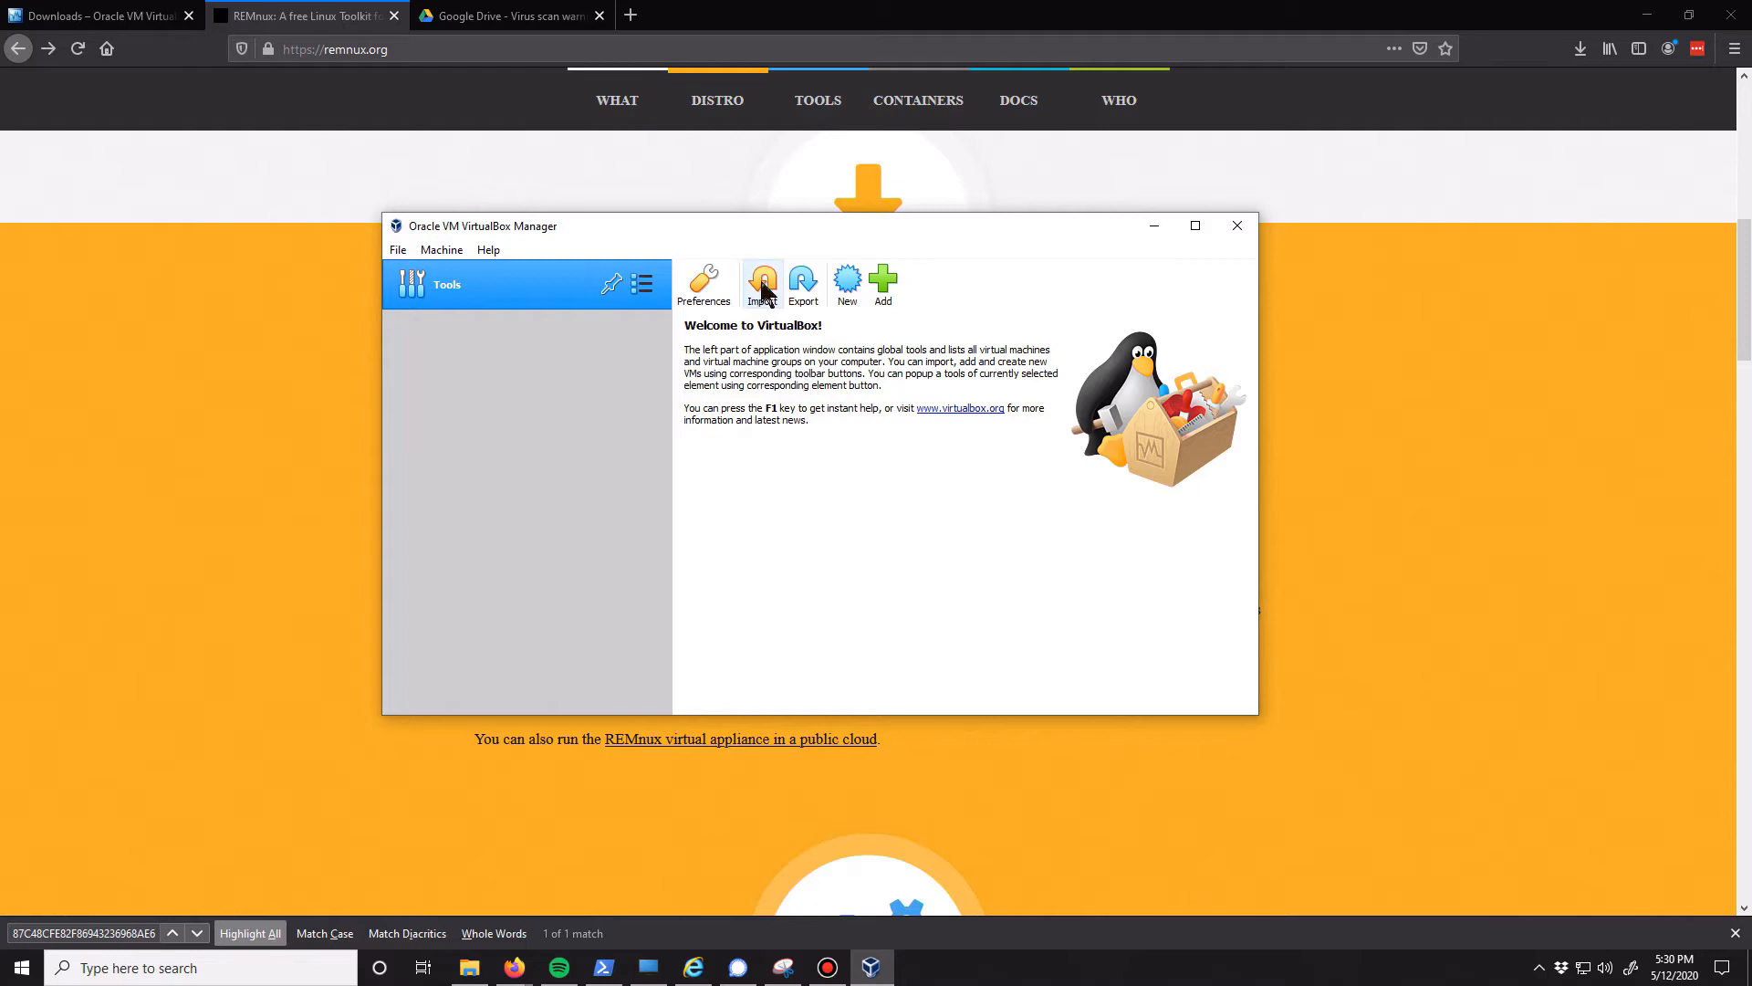
click(1170, 353)
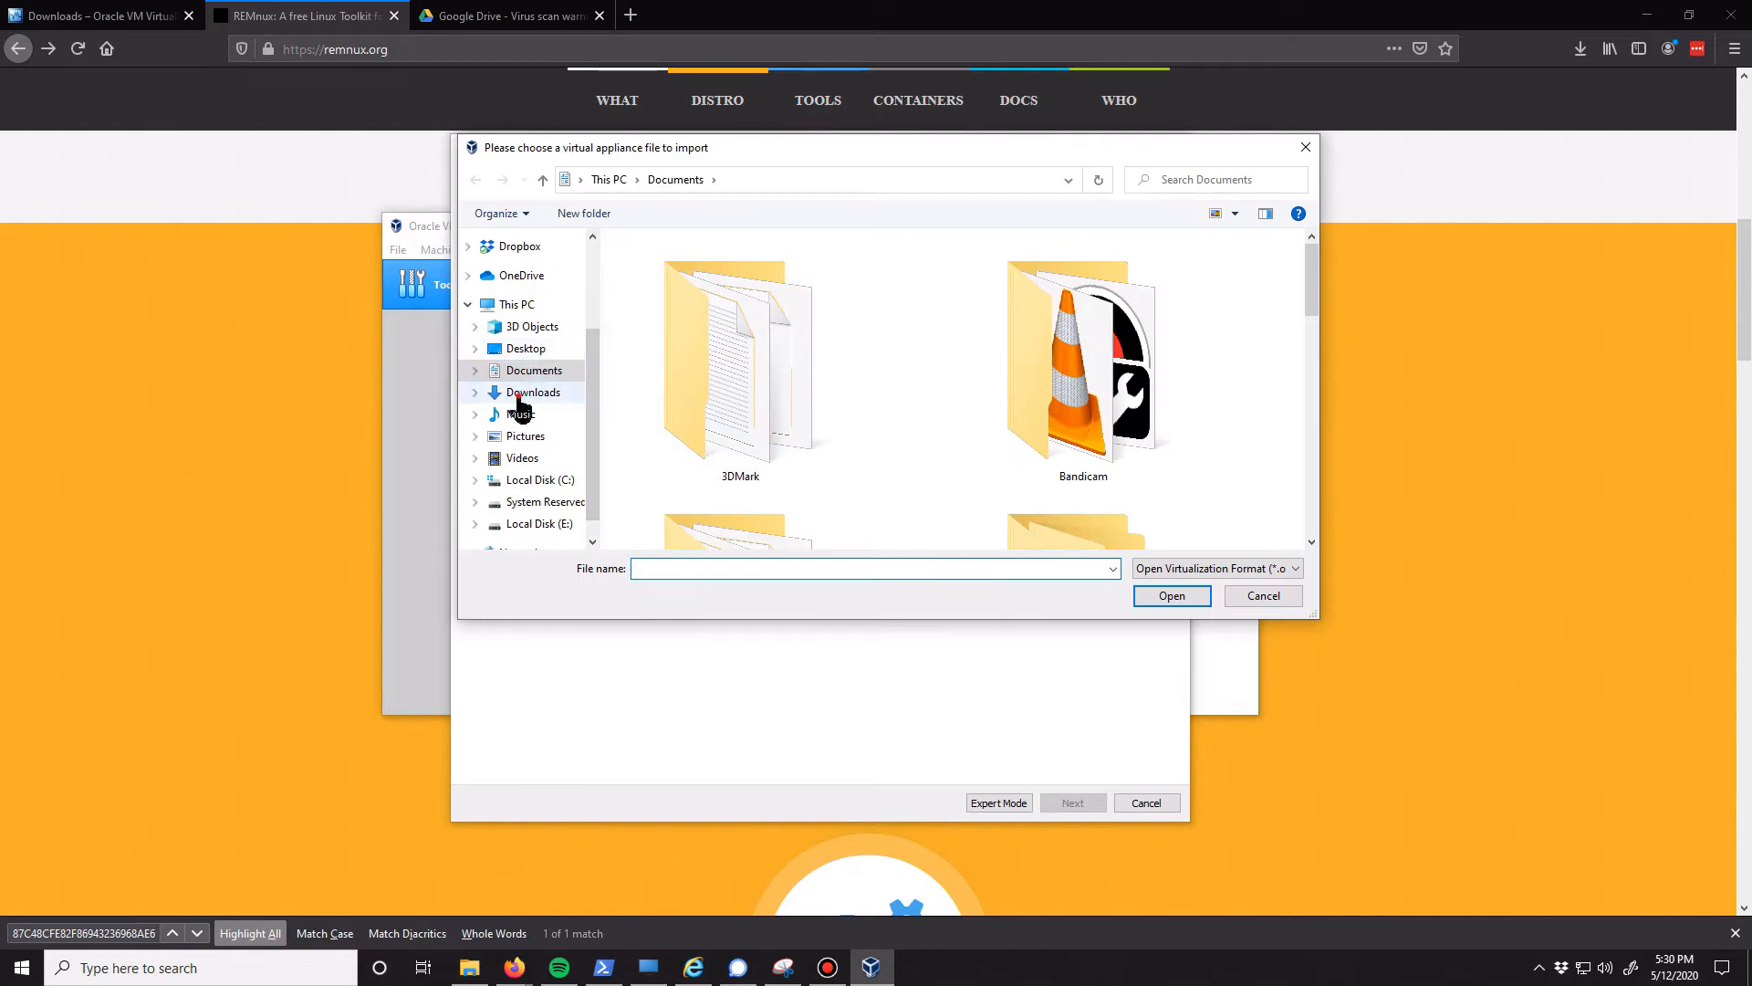
click(533, 391)
click(747, 347)
click(1175, 599)
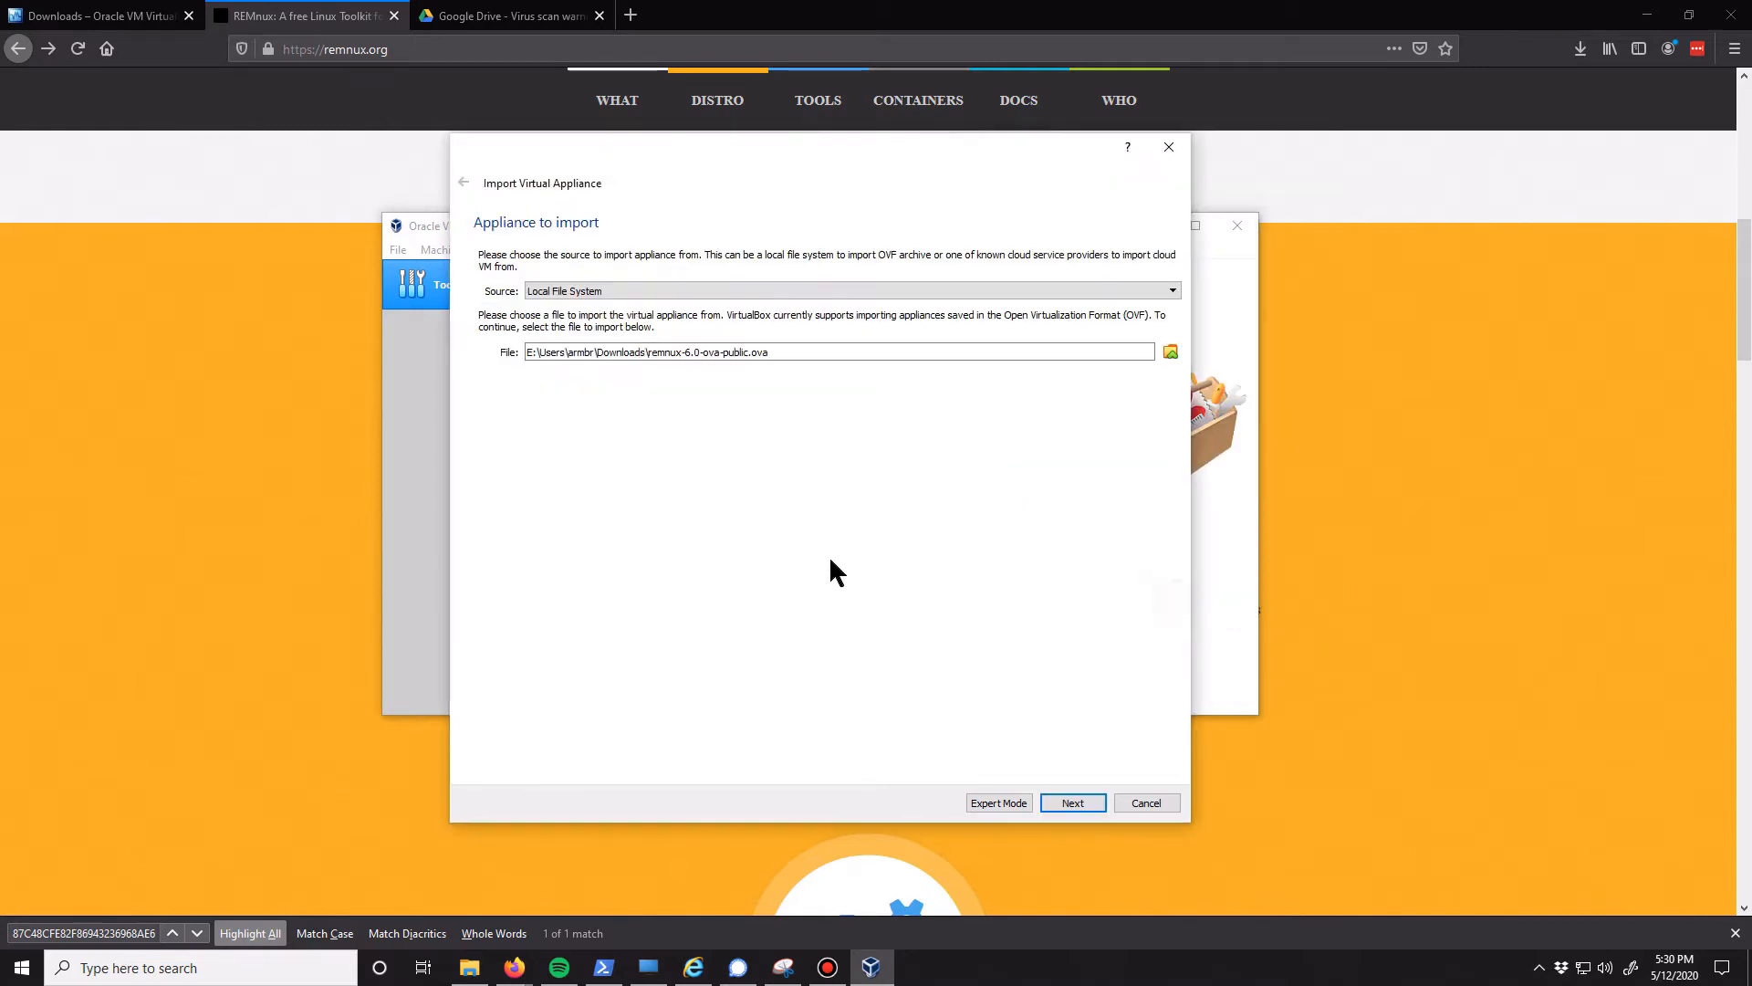
click(1079, 807)
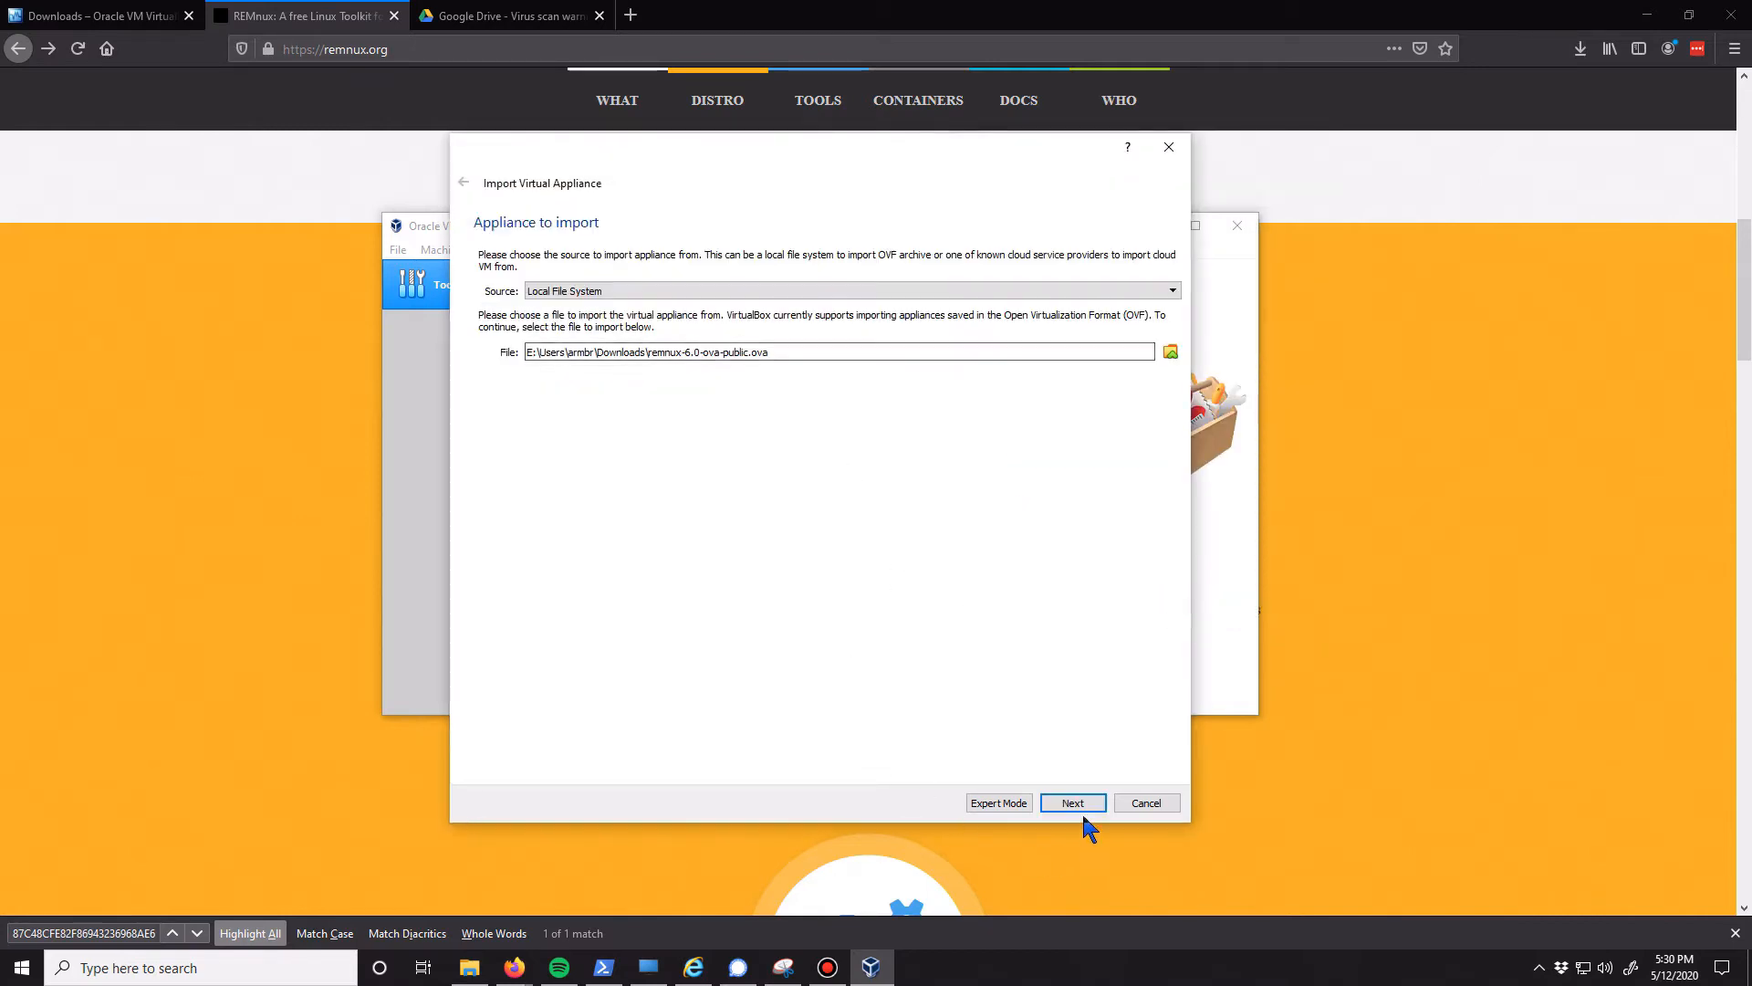
Name the virtual machine Remnux in the appliance settings and import the appliance
double_click(662, 324)
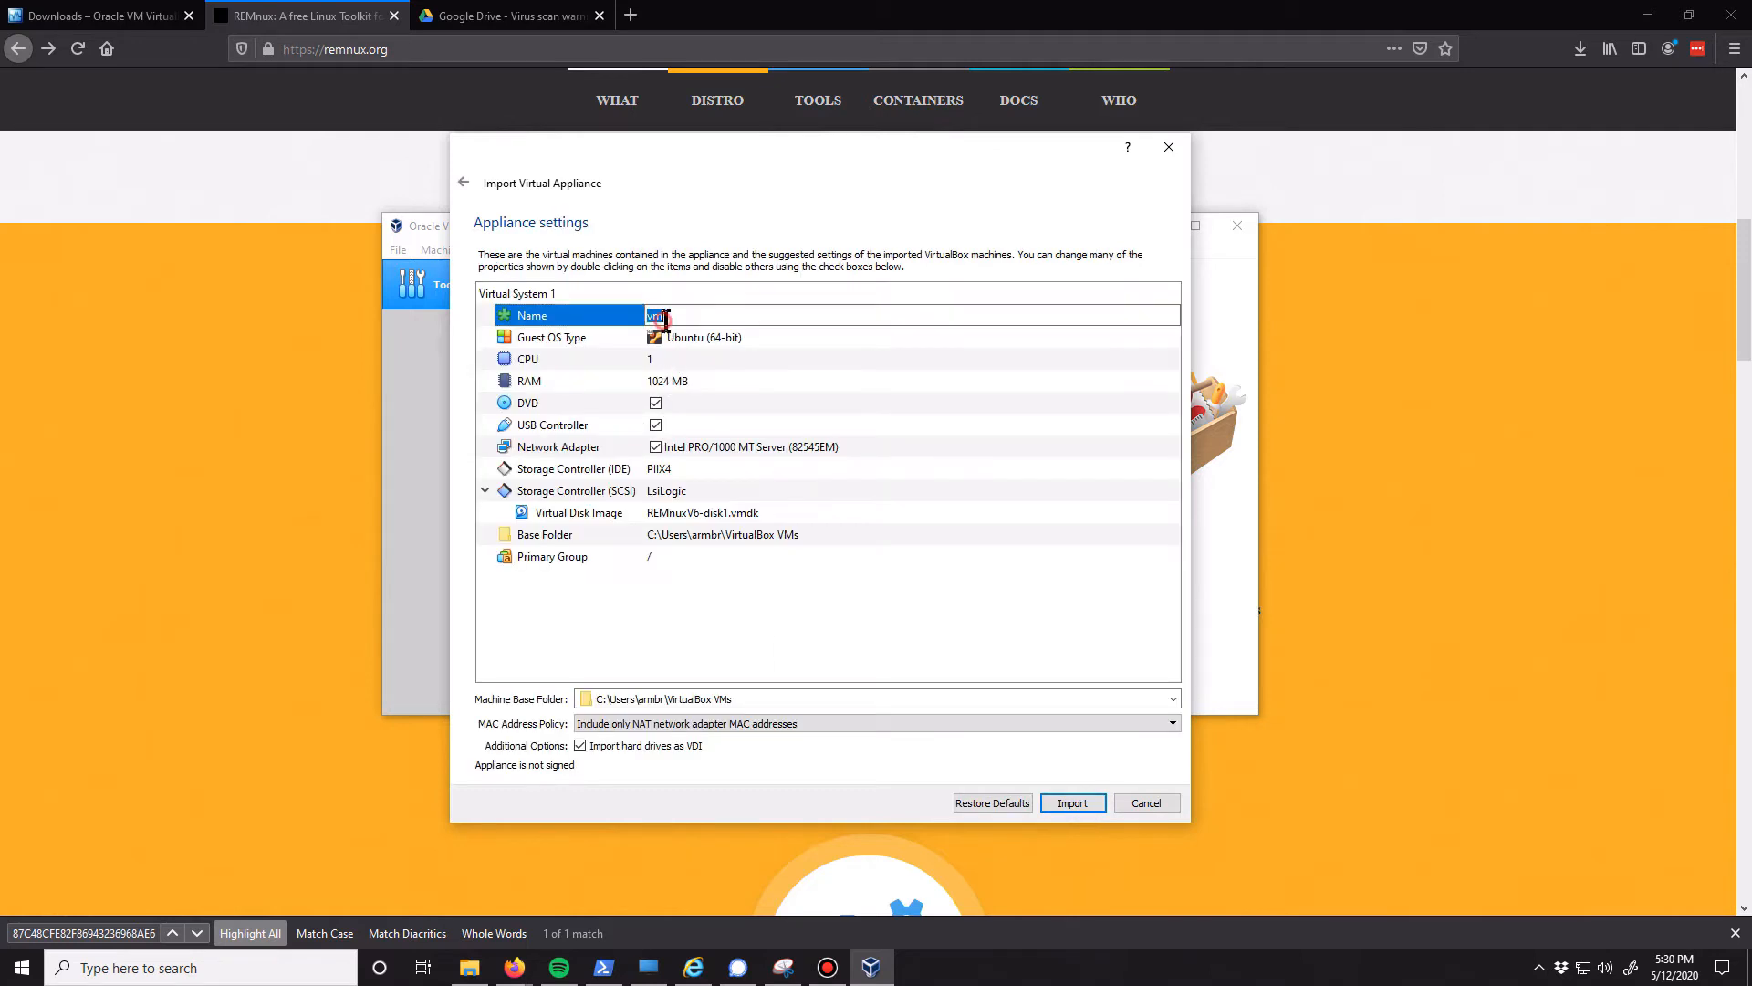
text(TRem)
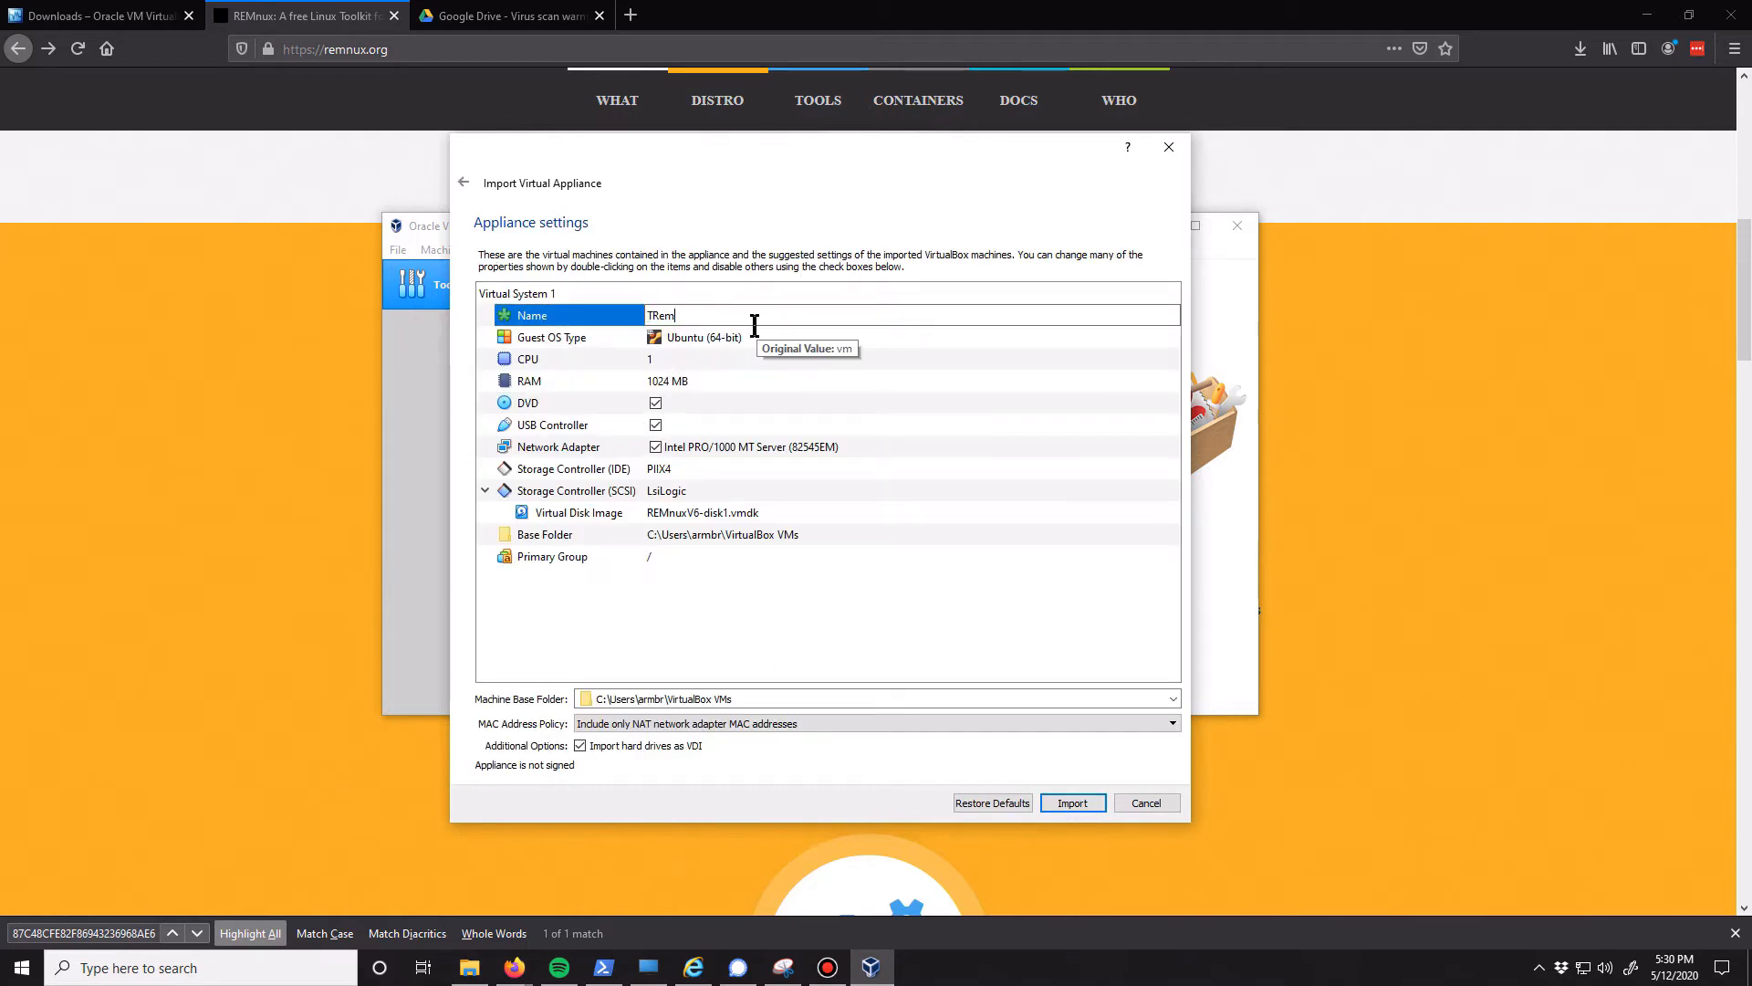
key(BackSpace)
text(Re)
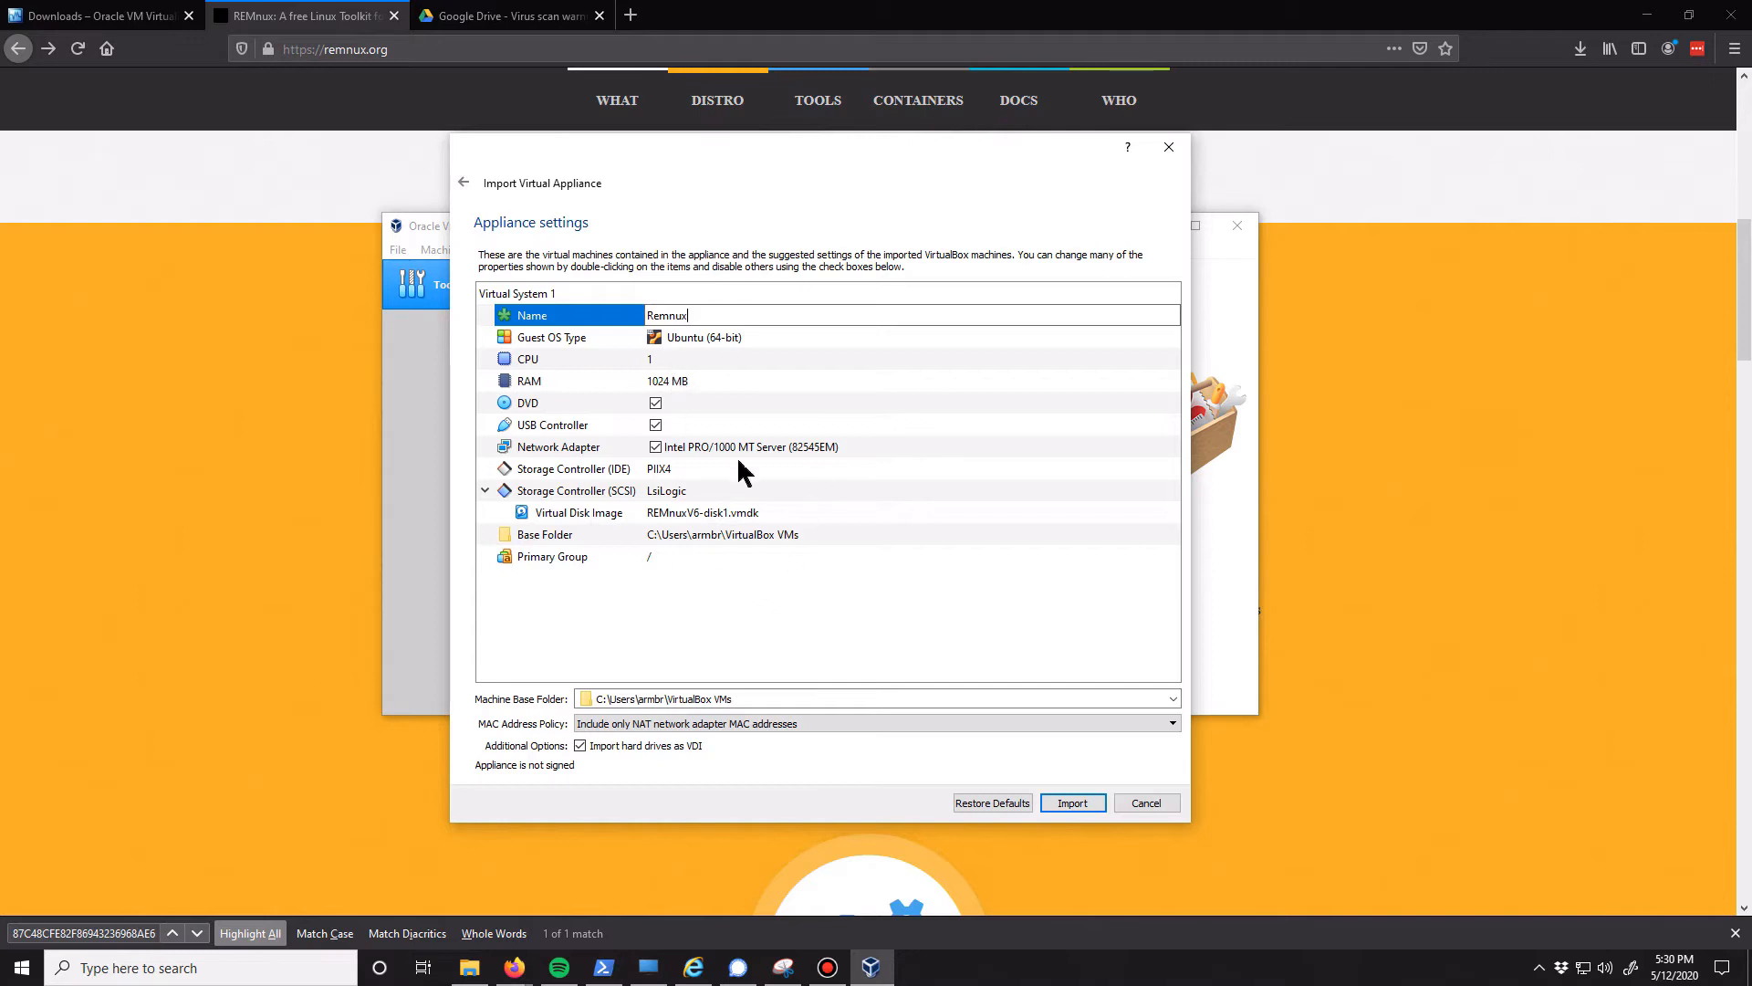
click(1074, 803)
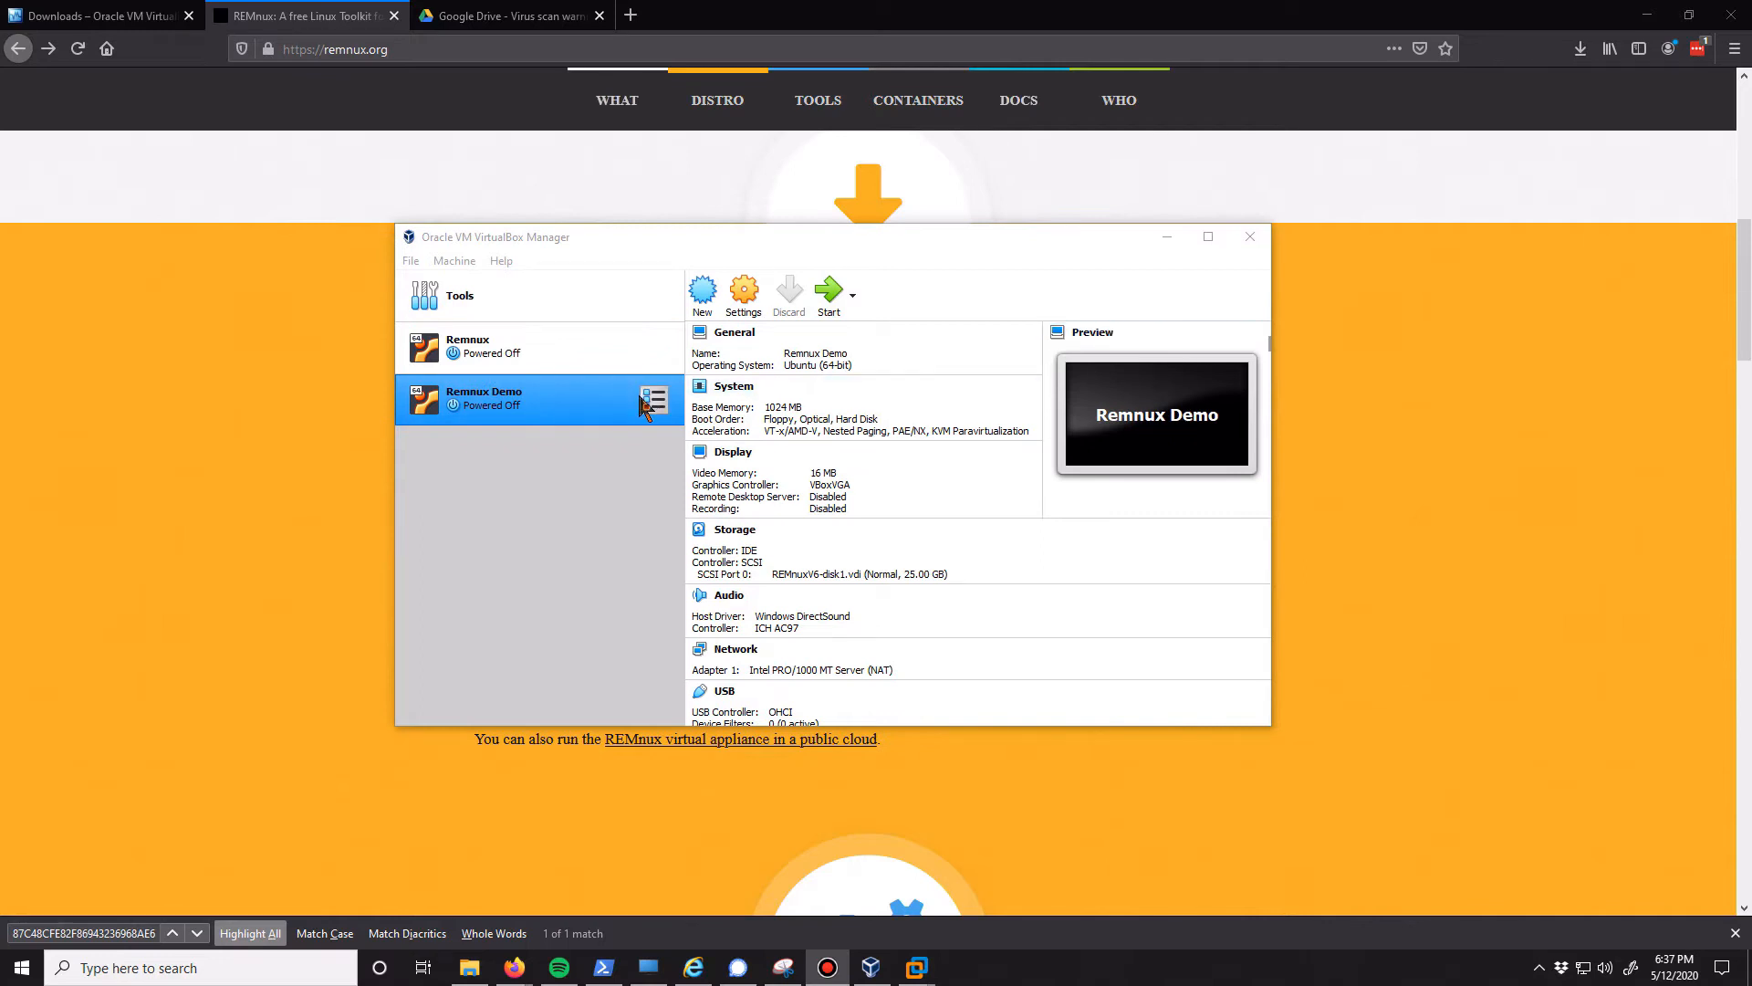
Set the graphics controller of the Remnux Demo virtual machine to VBoxSVGA in its display settings
click(746, 293)
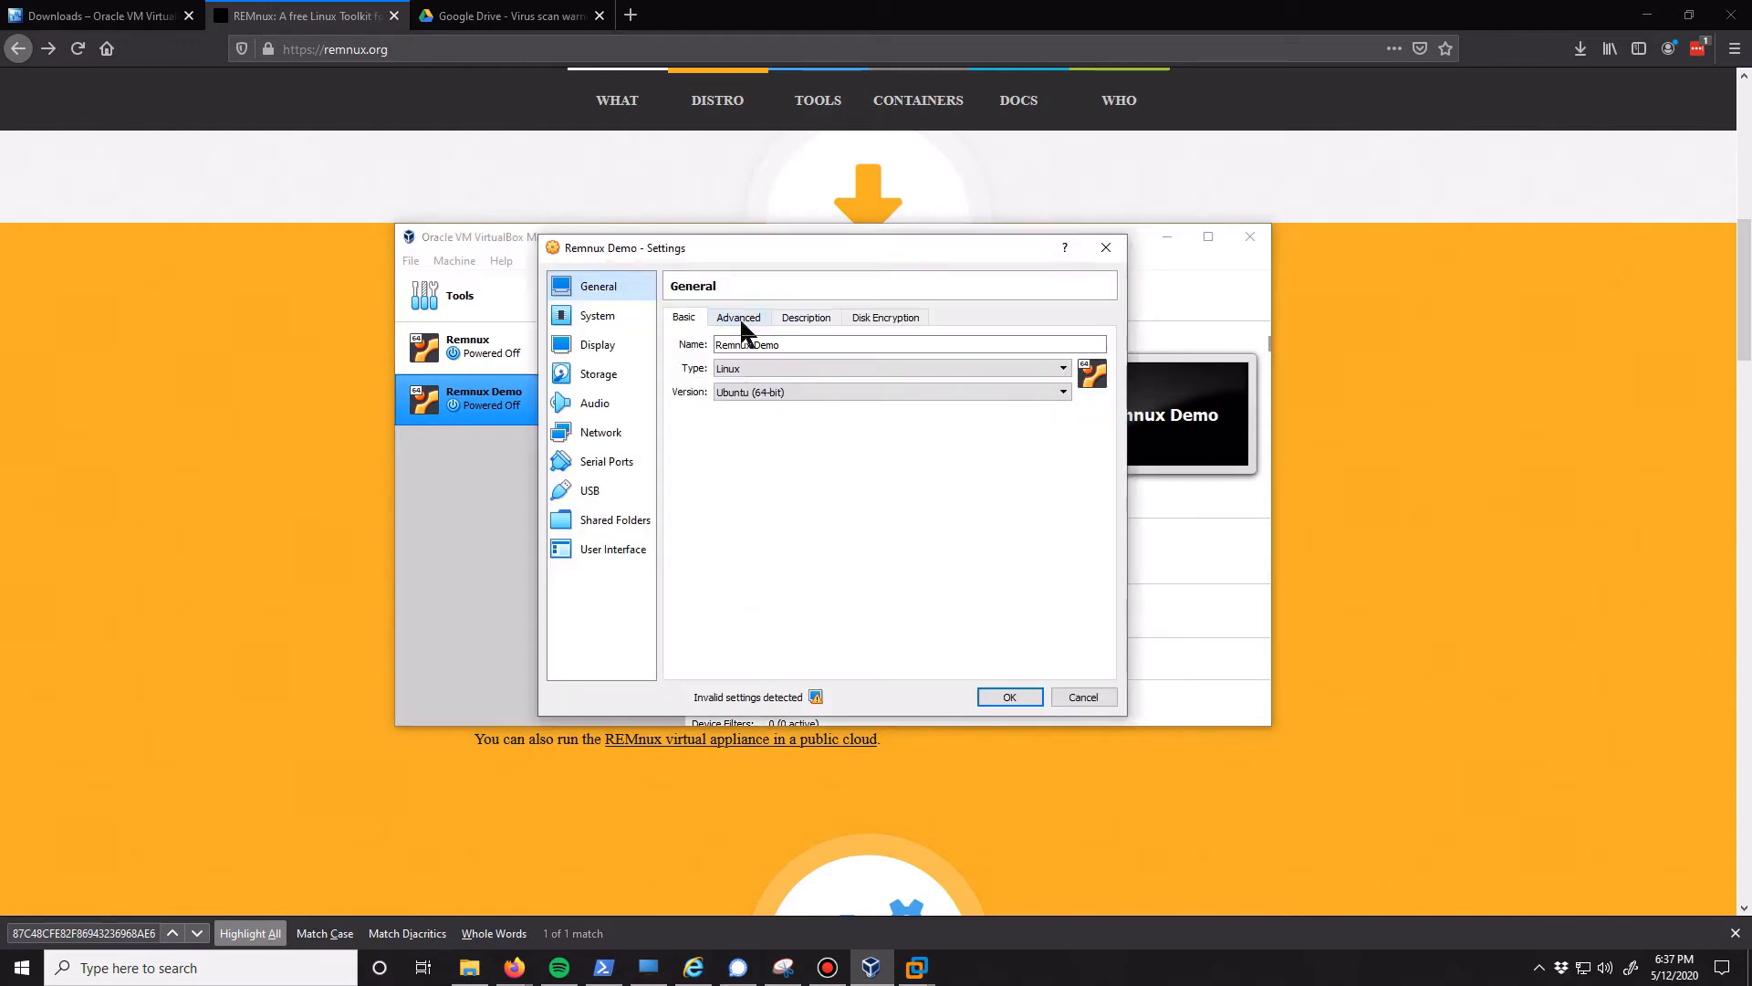
click(628, 351)
click(808, 476)
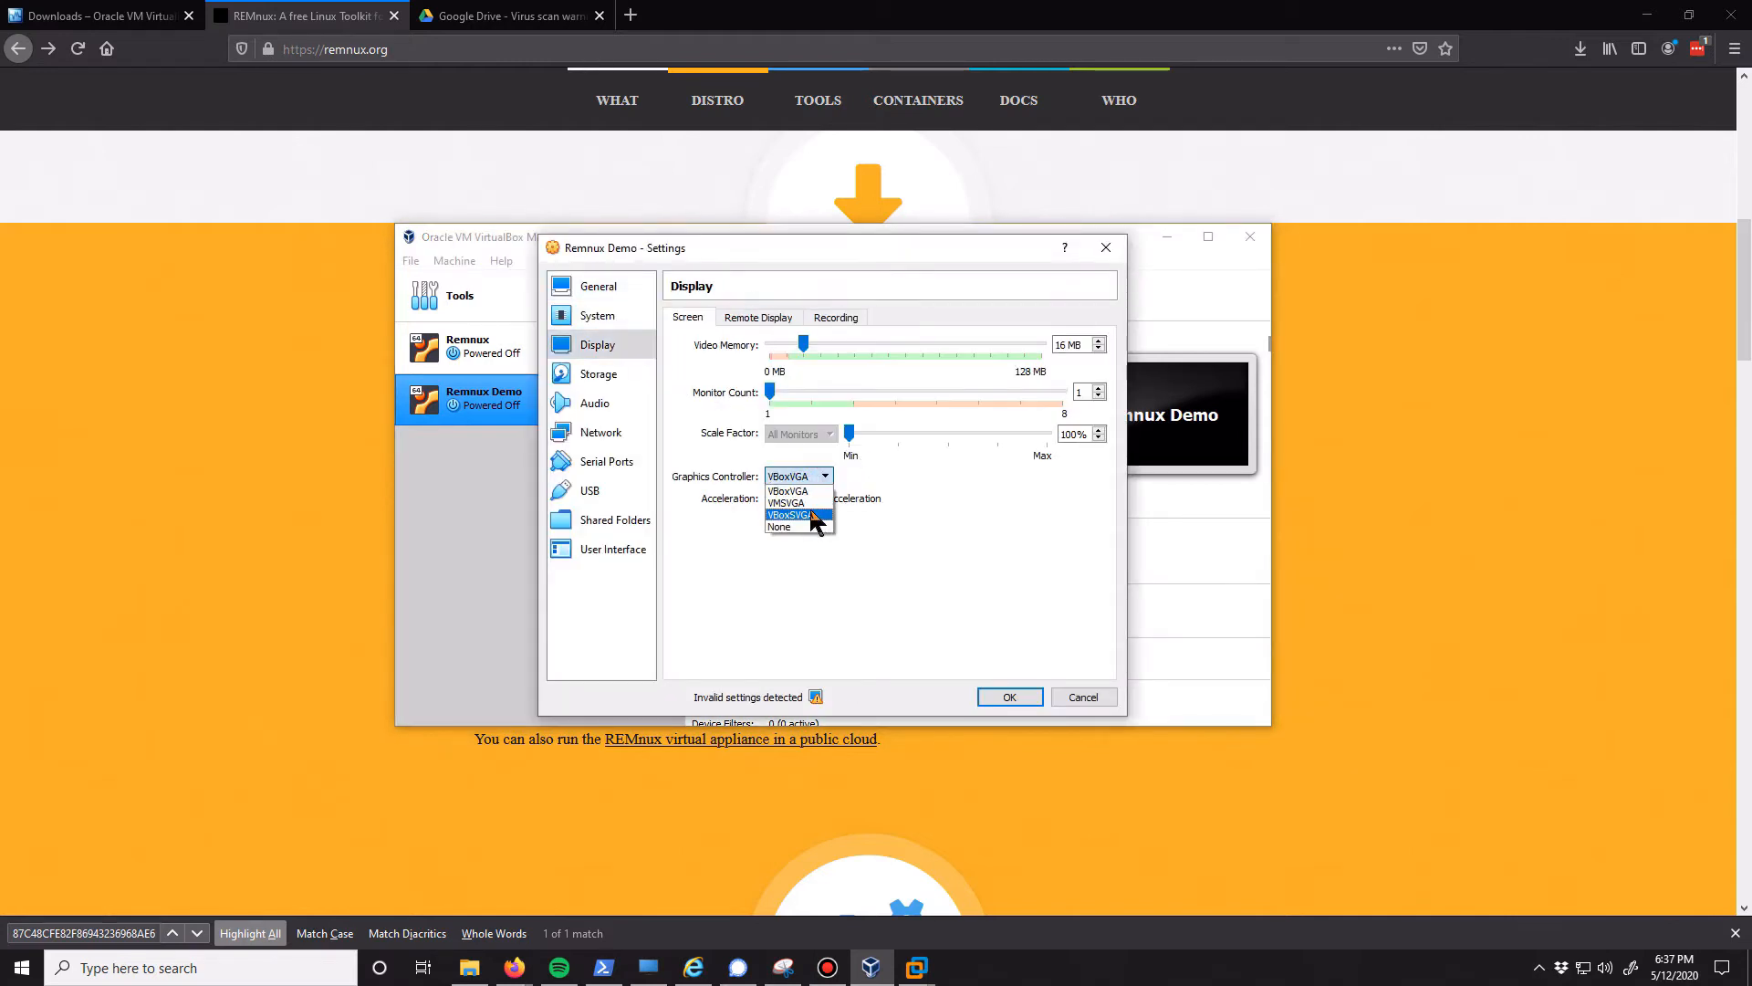
click(811, 515)
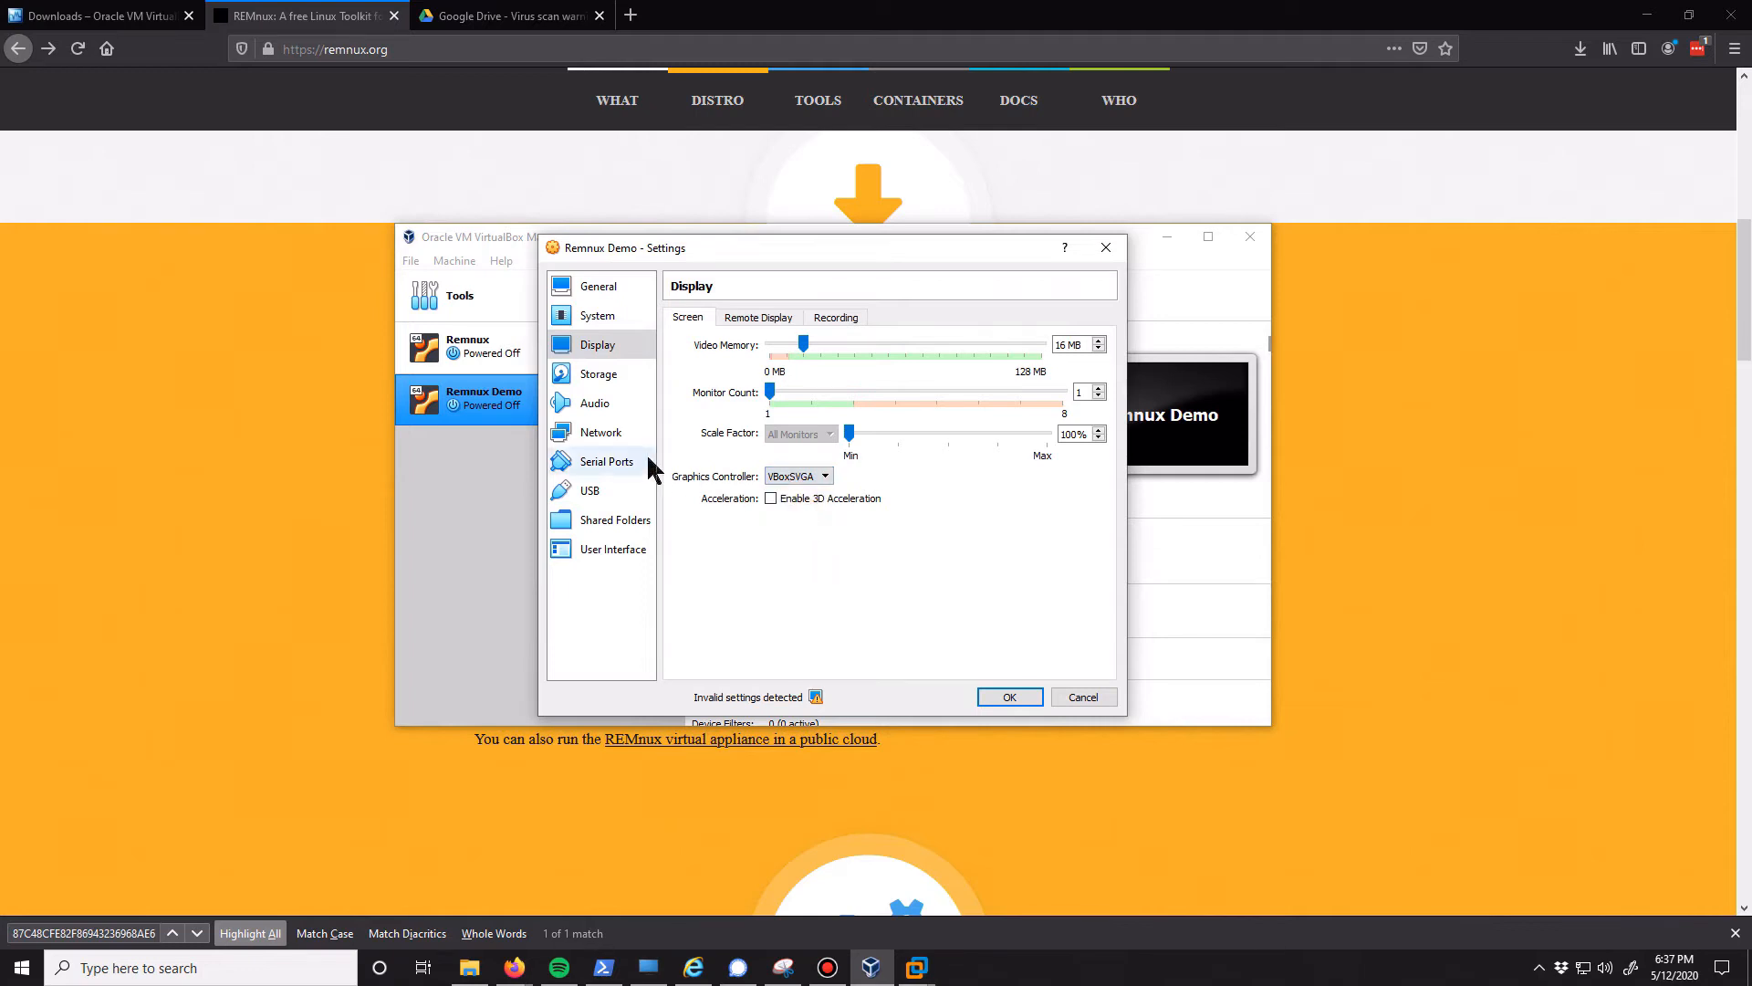
Add an optical drive with VBoxGuestAdditions.iso to the Remnux Demo virtual machine's storage and save the settings
click(609, 434)
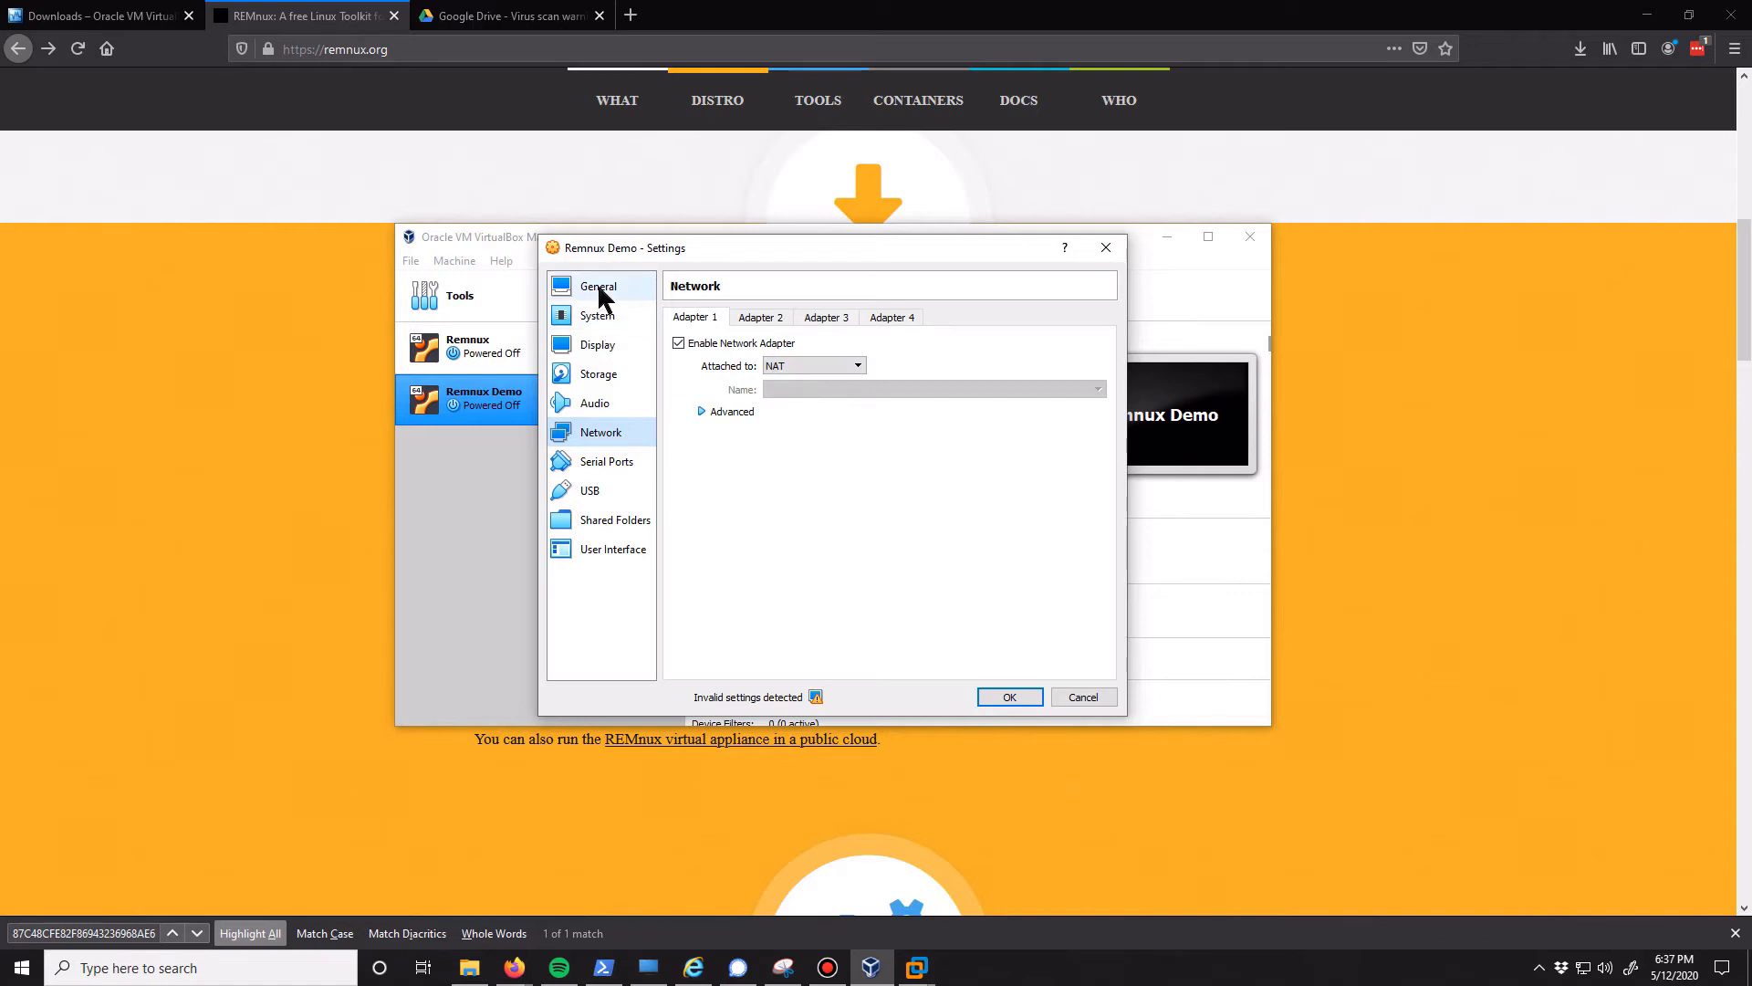
click(606, 375)
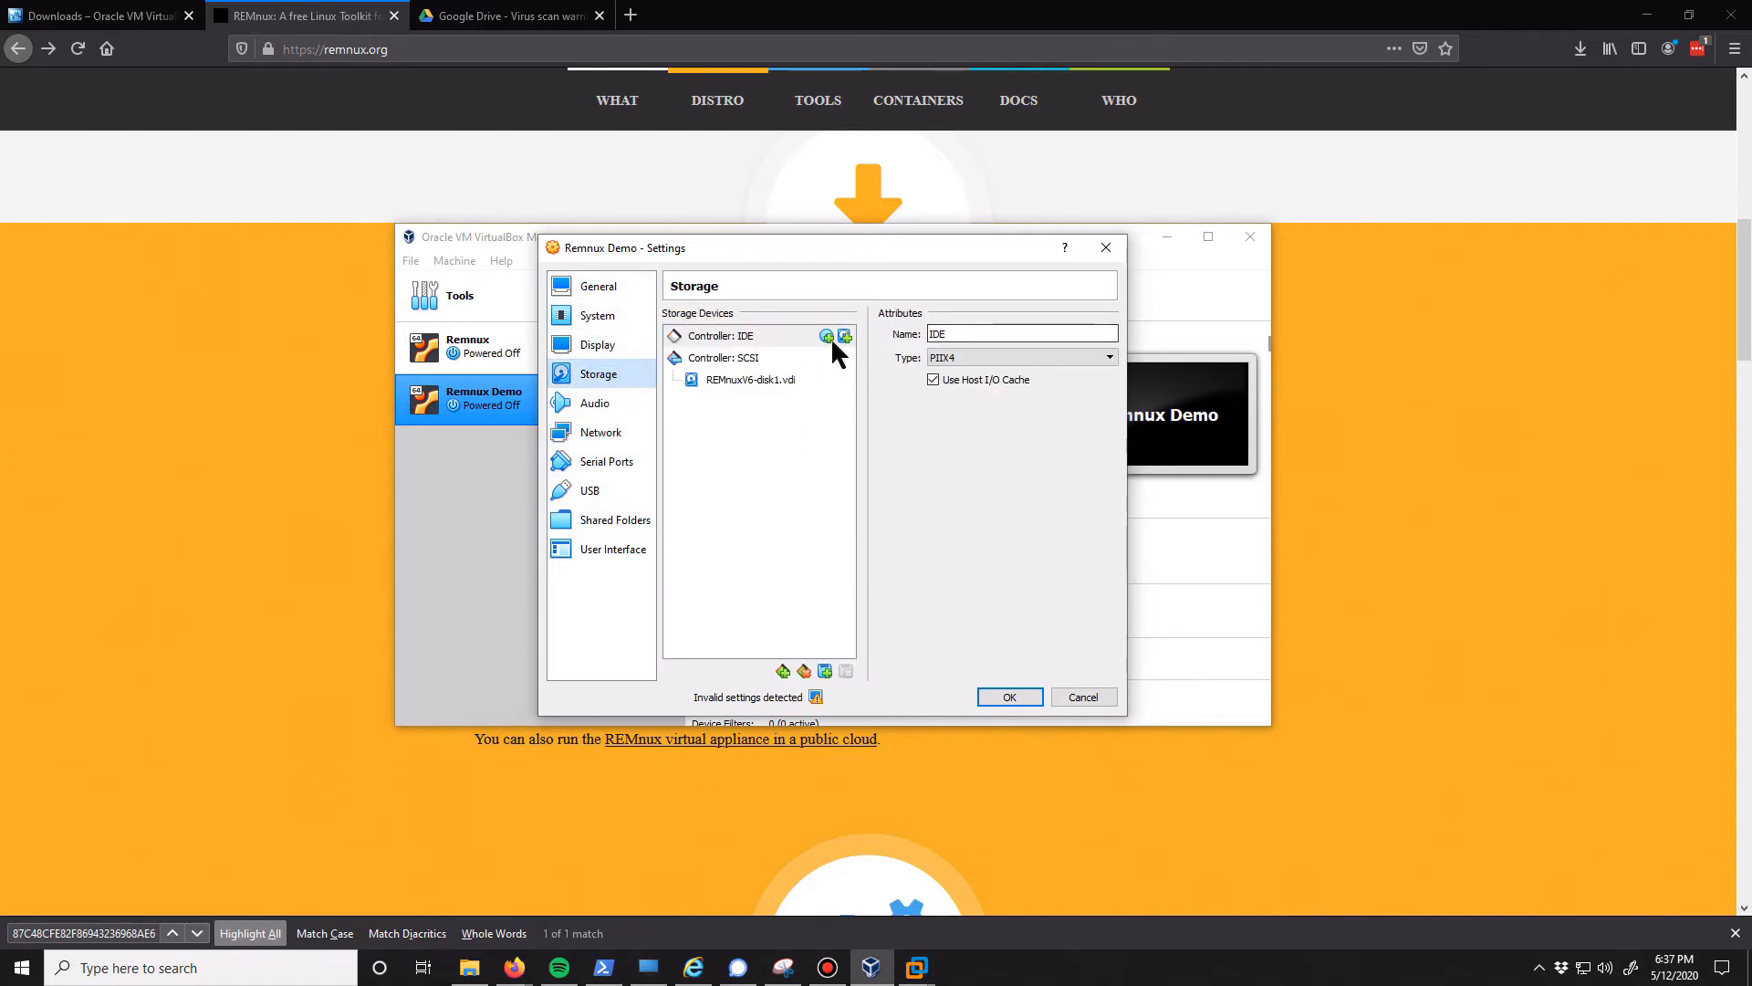
click(826, 672)
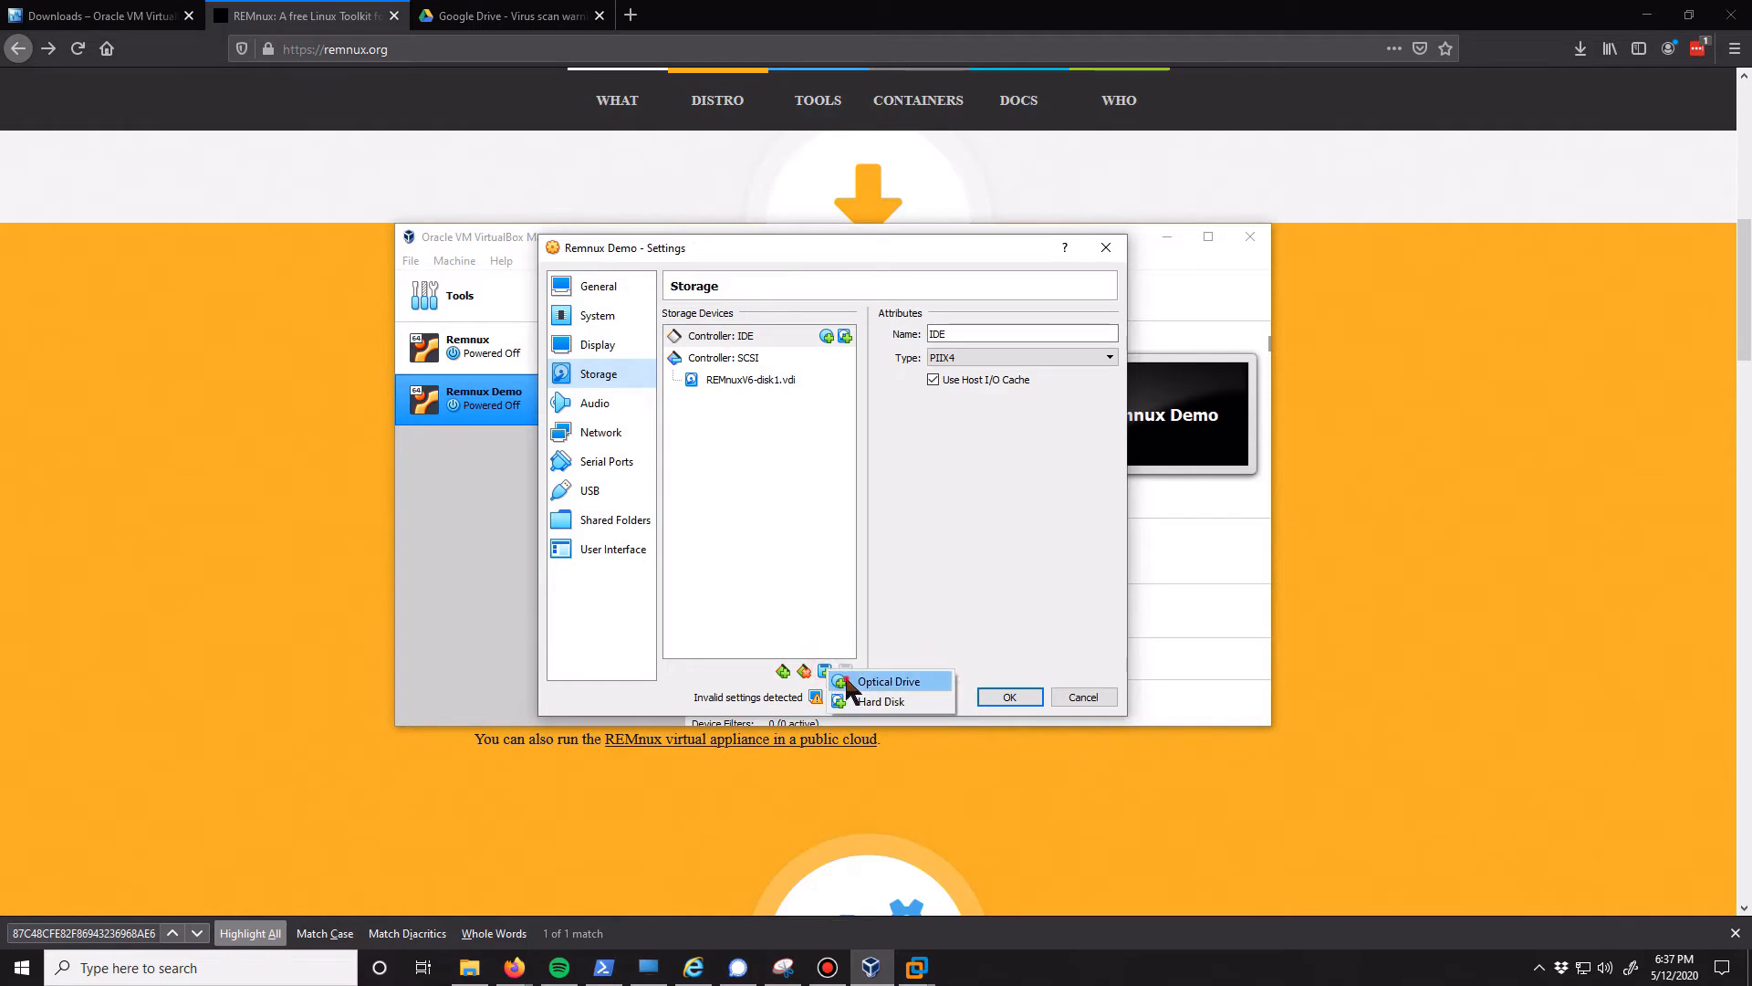
click(844, 683)
click(609, 452)
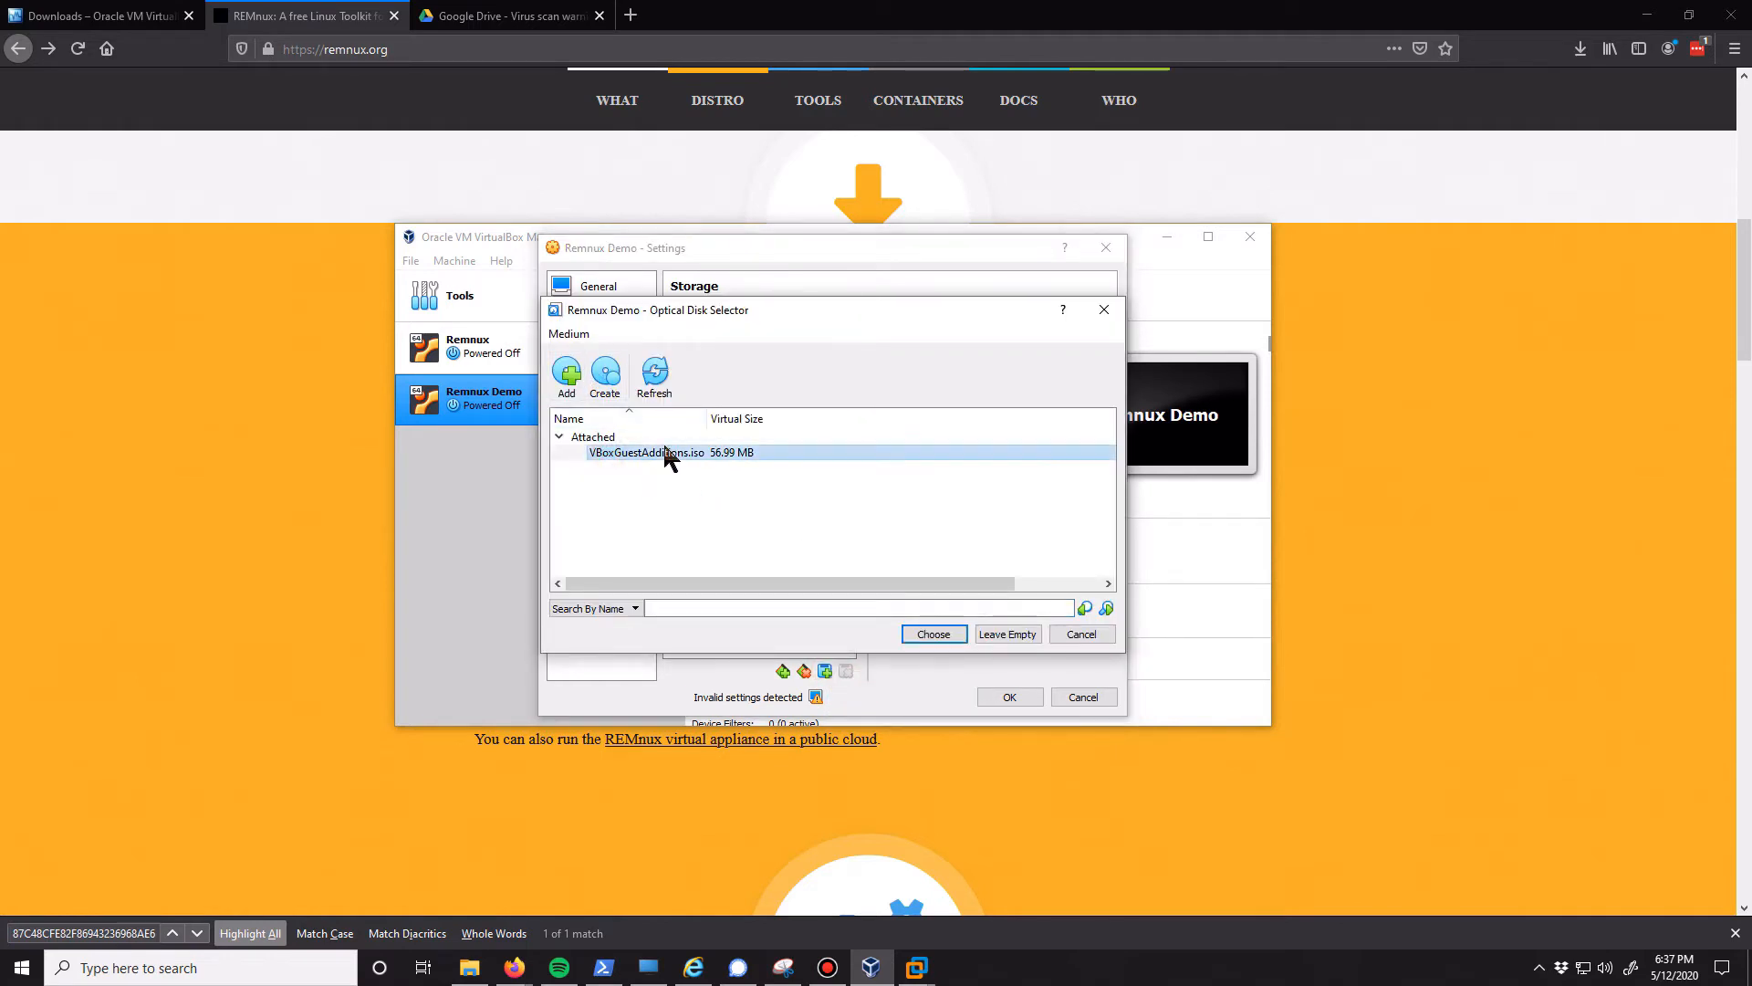
click(948, 630)
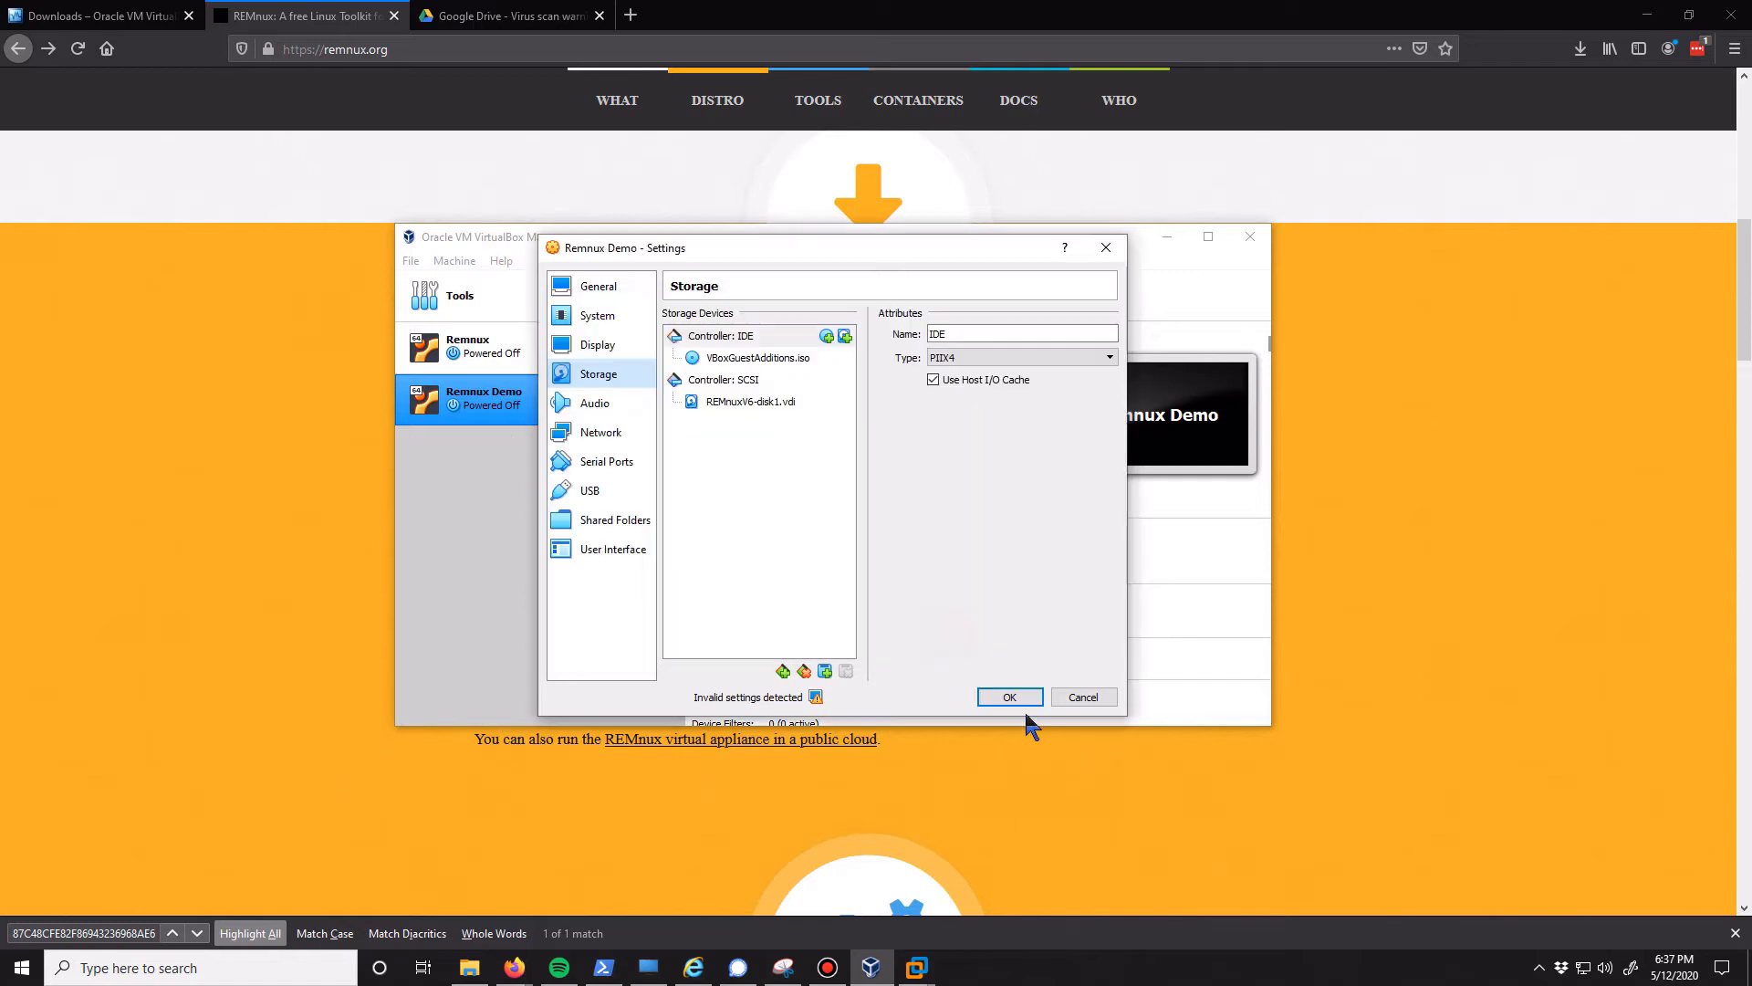
click(1009, 699)
Start the Remnux Demo virtual machine and dismiss the keyboard capture and mouse pointer integration notices
click(847, 294)
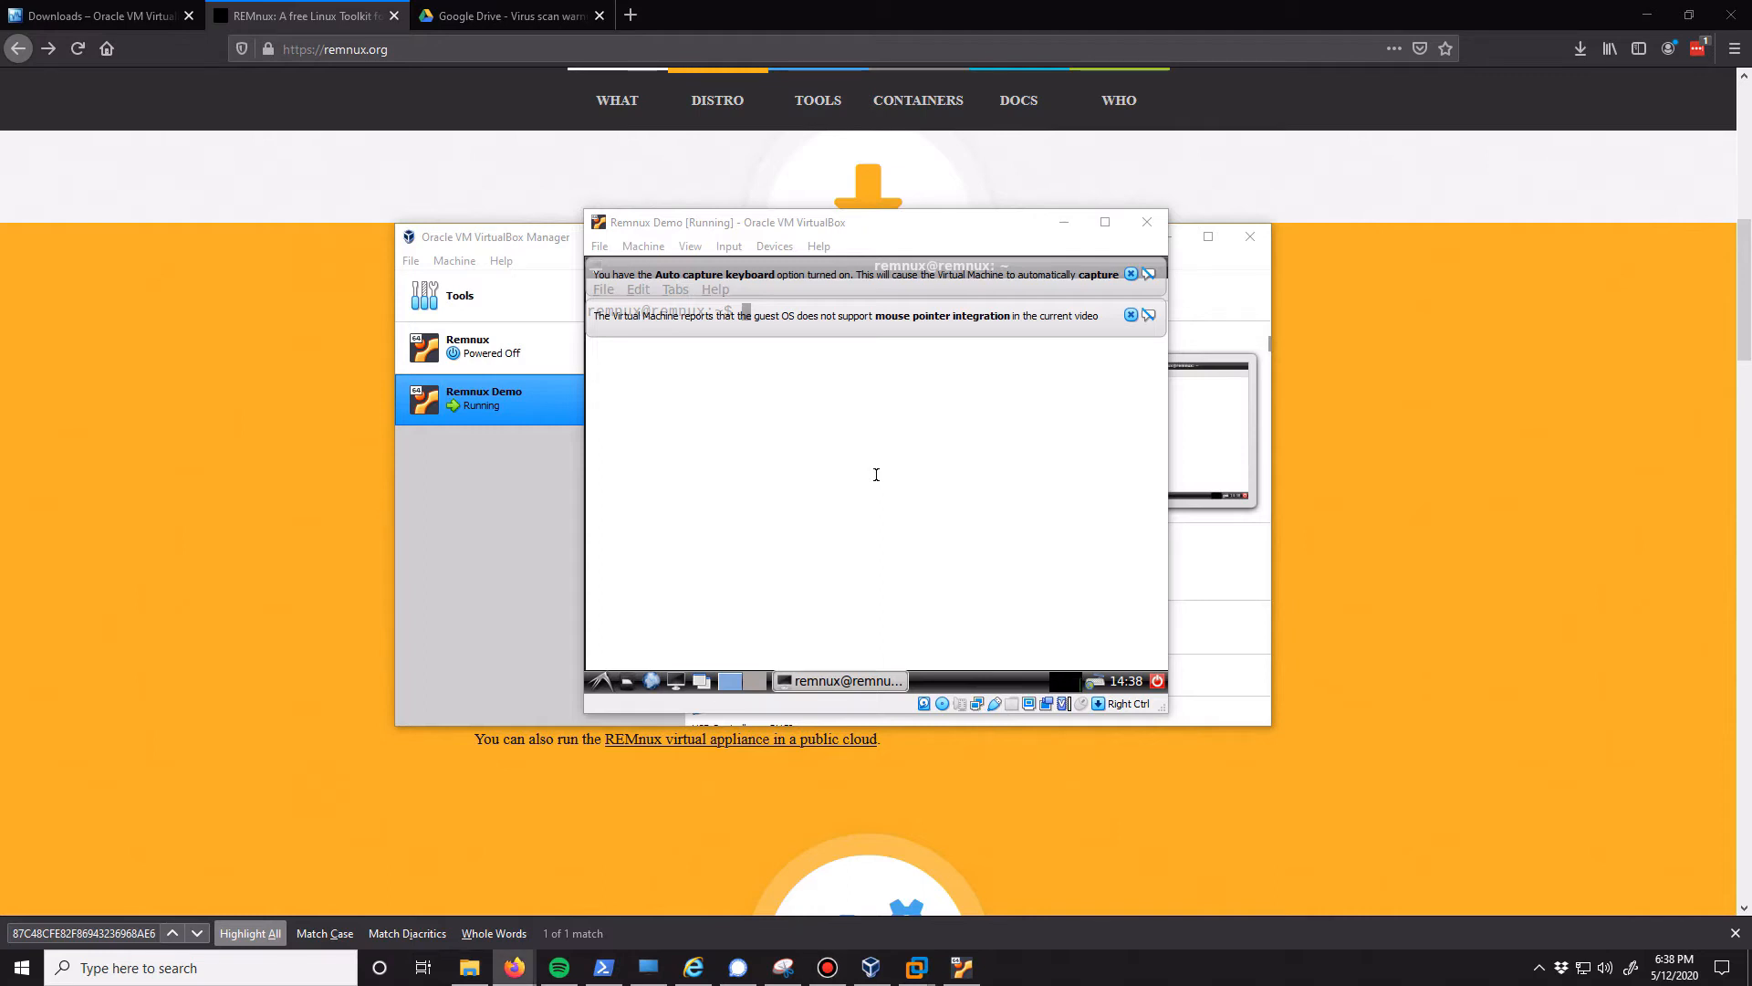
click(851, 433)
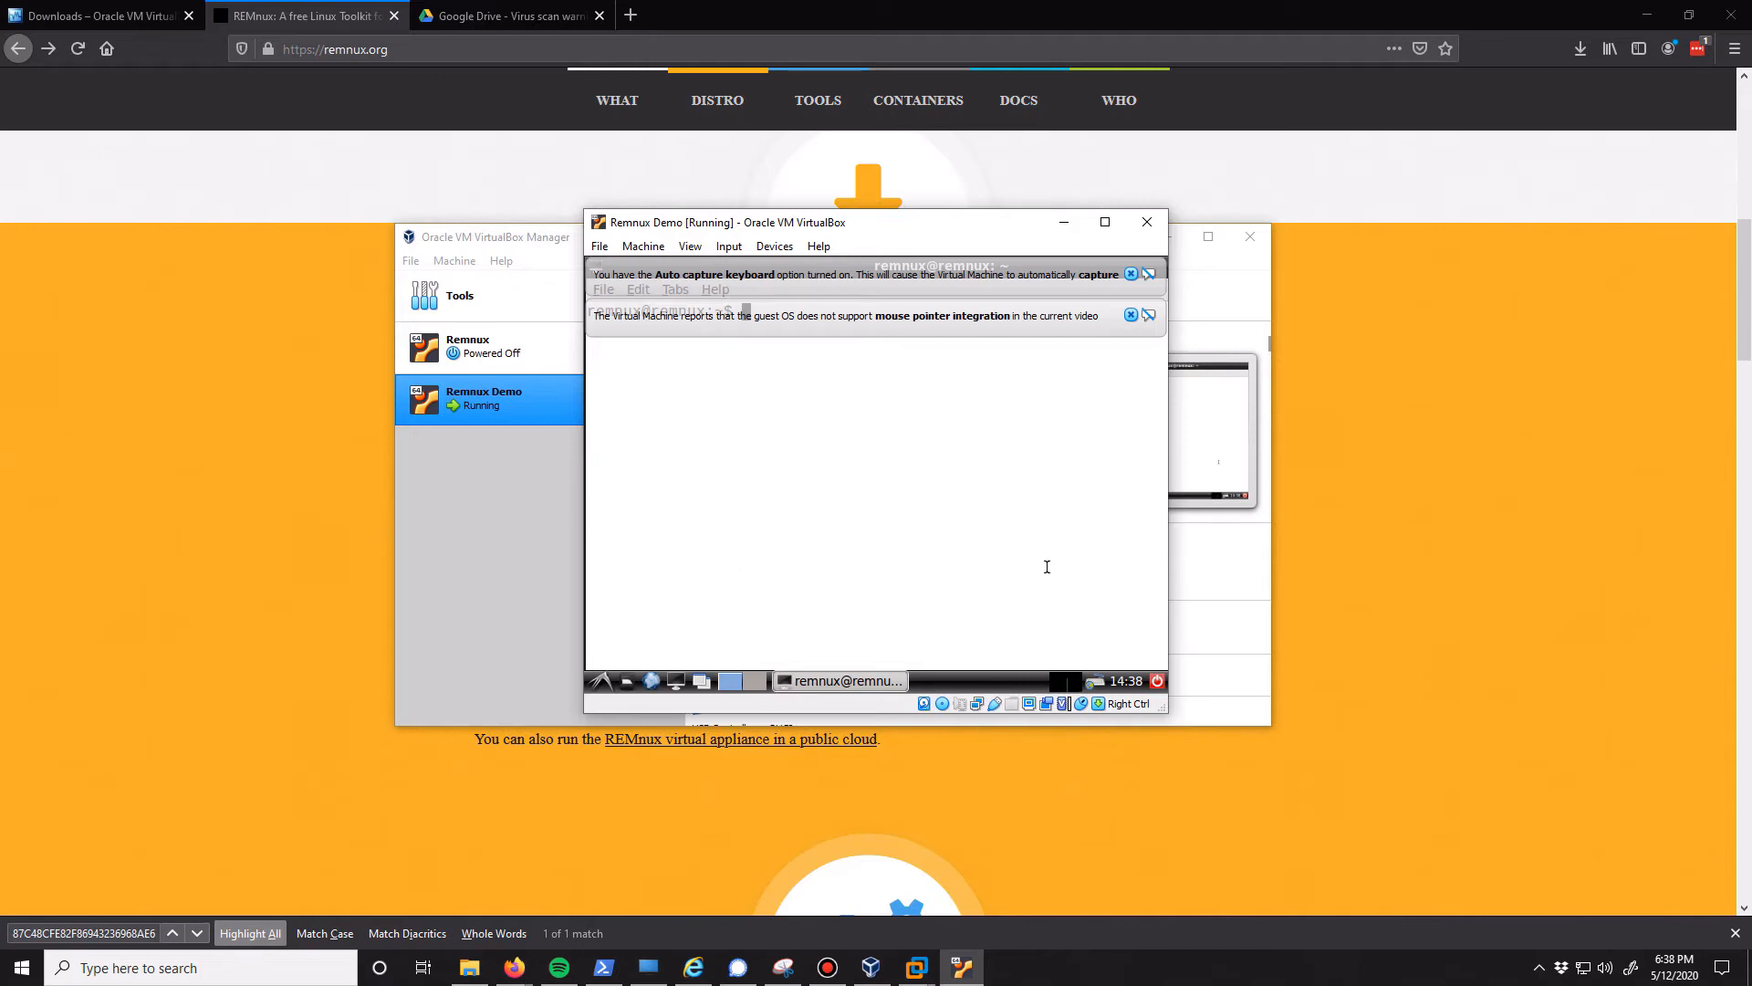
click(1131, 315)
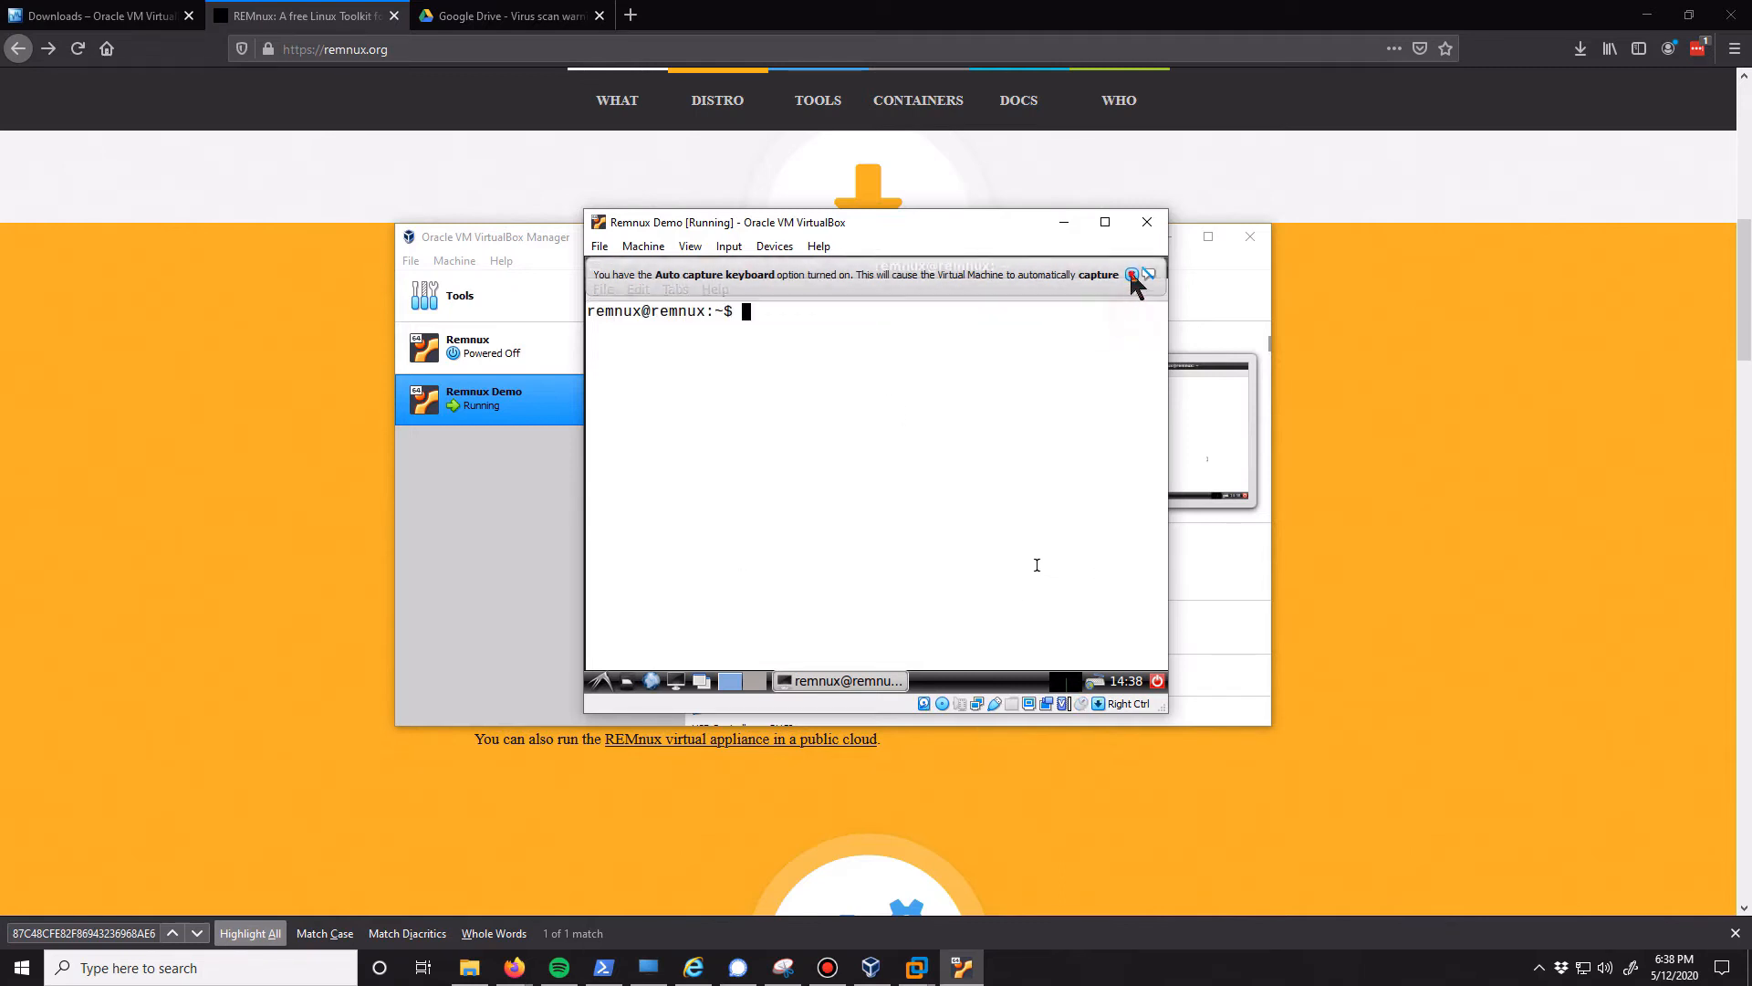
click(1132, 274)
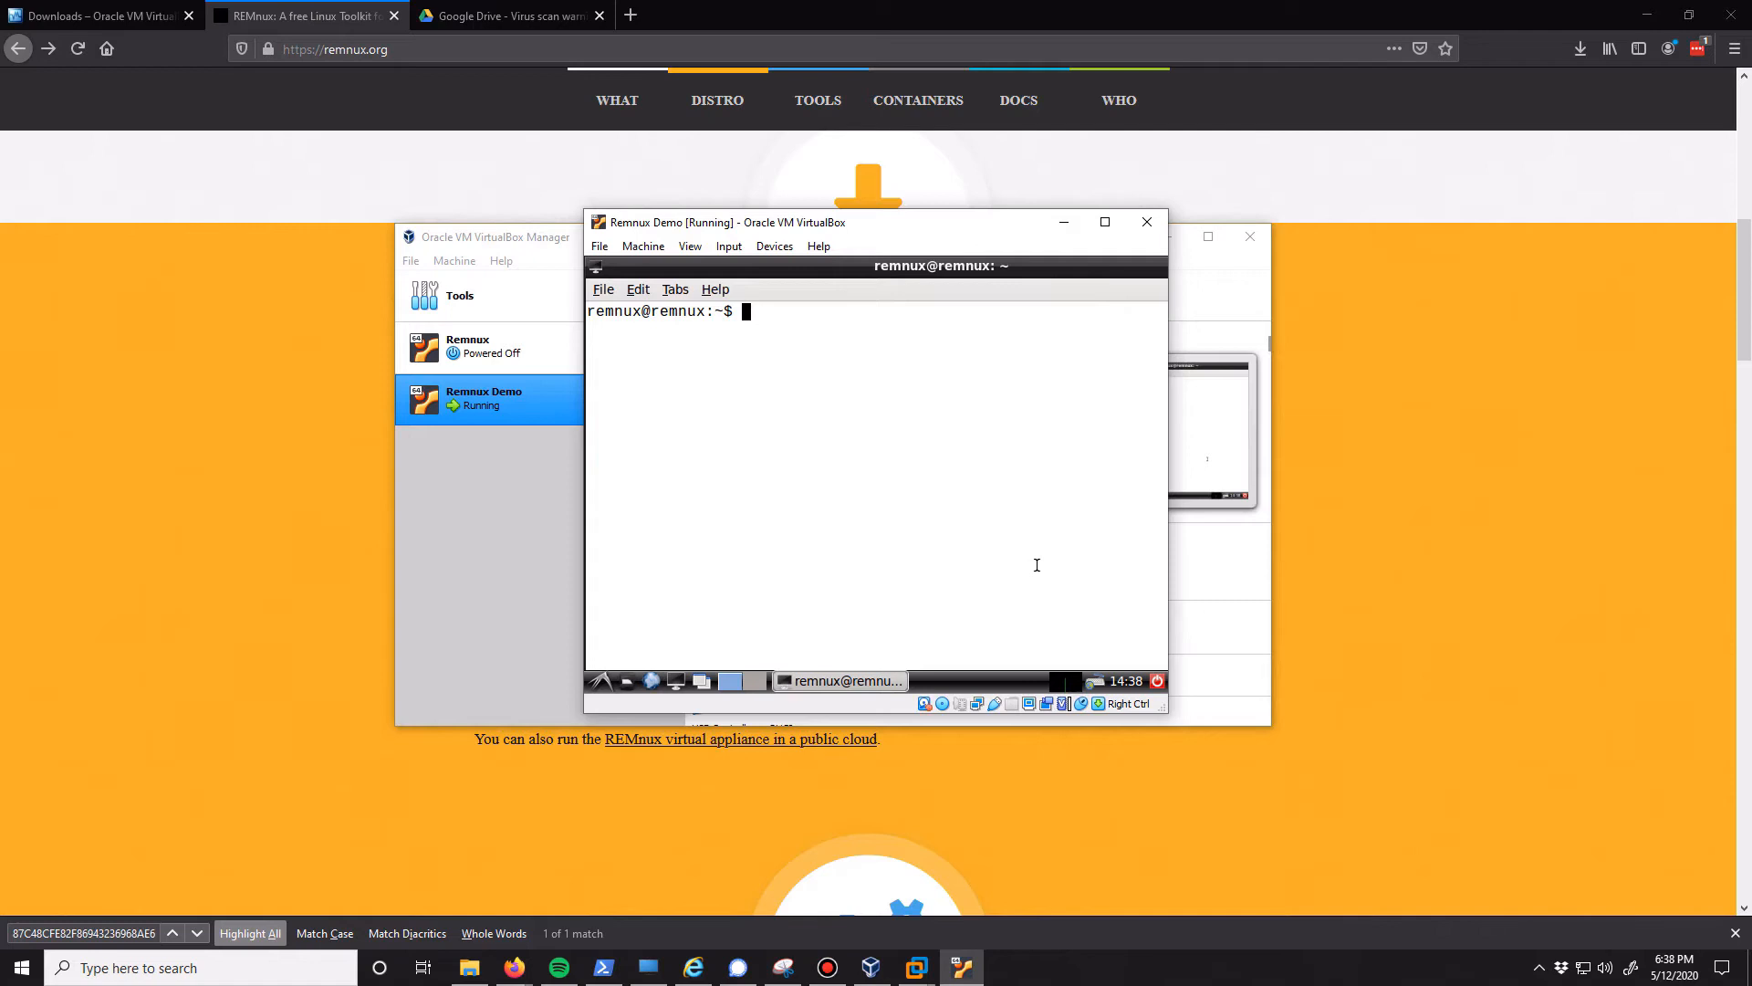
Run "sudo apt update && sudo apt upgrade --assume-yes" in the guest terminal and resize the terminal window to fit the guest screen
text(sudo apt update)
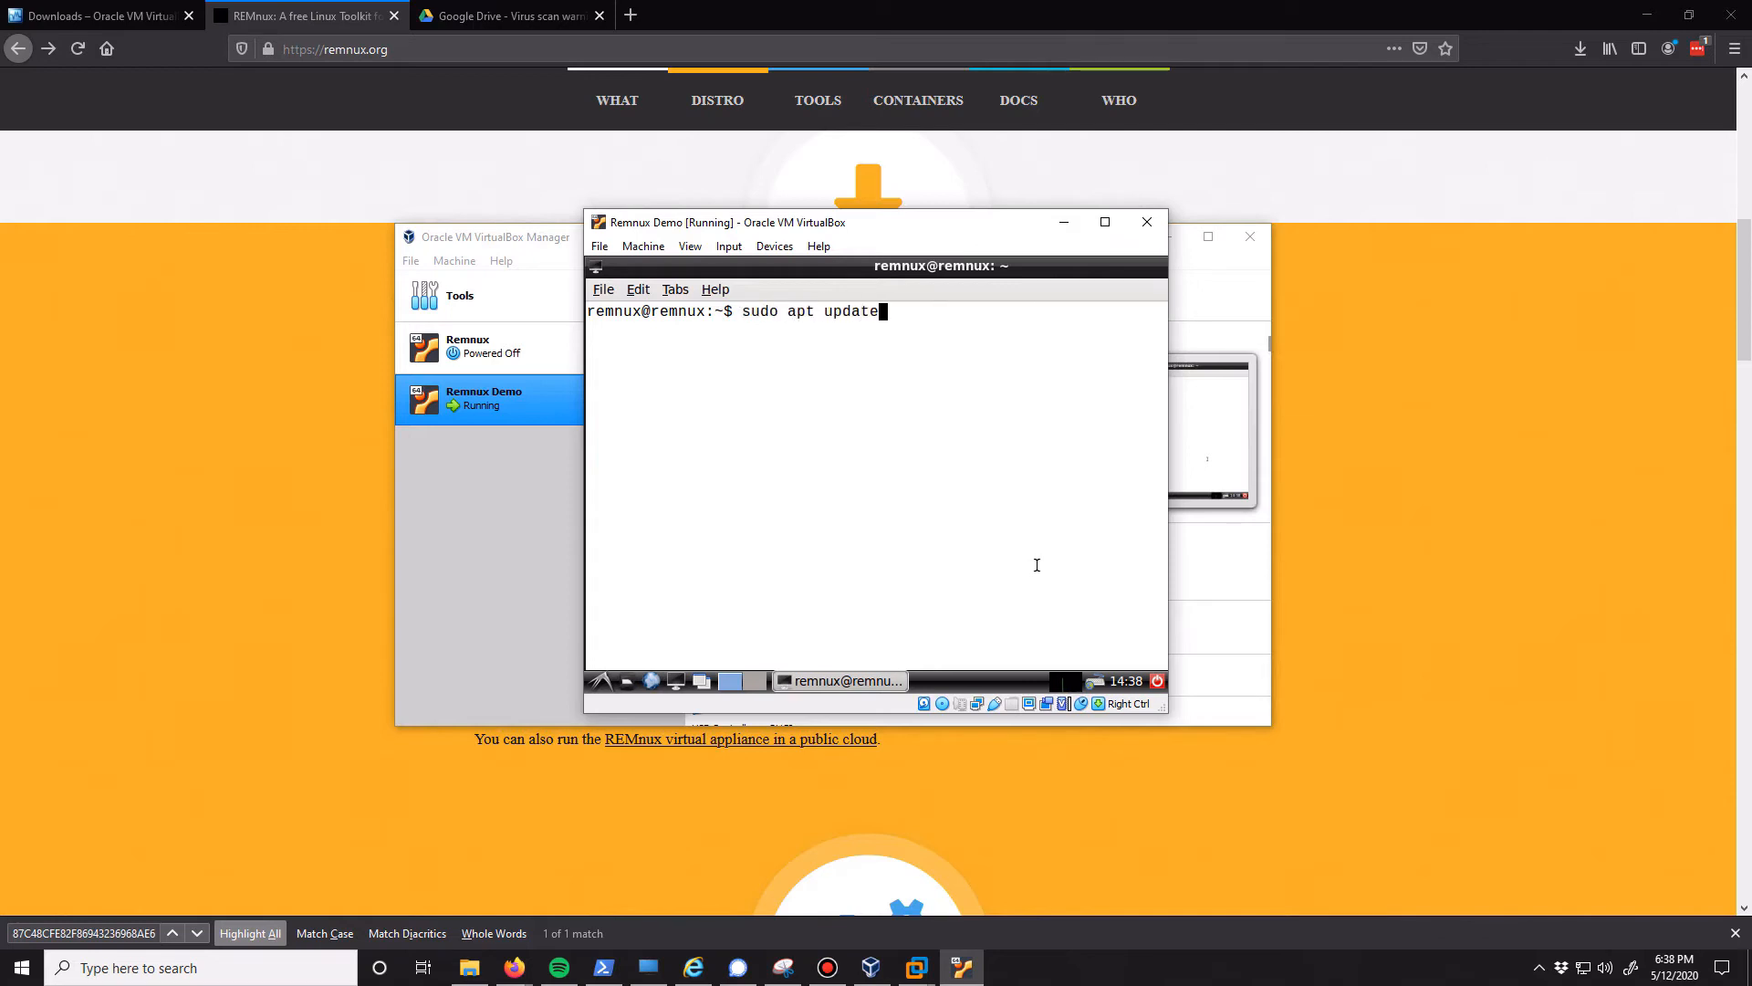
text( && sudo apt upgrade -)
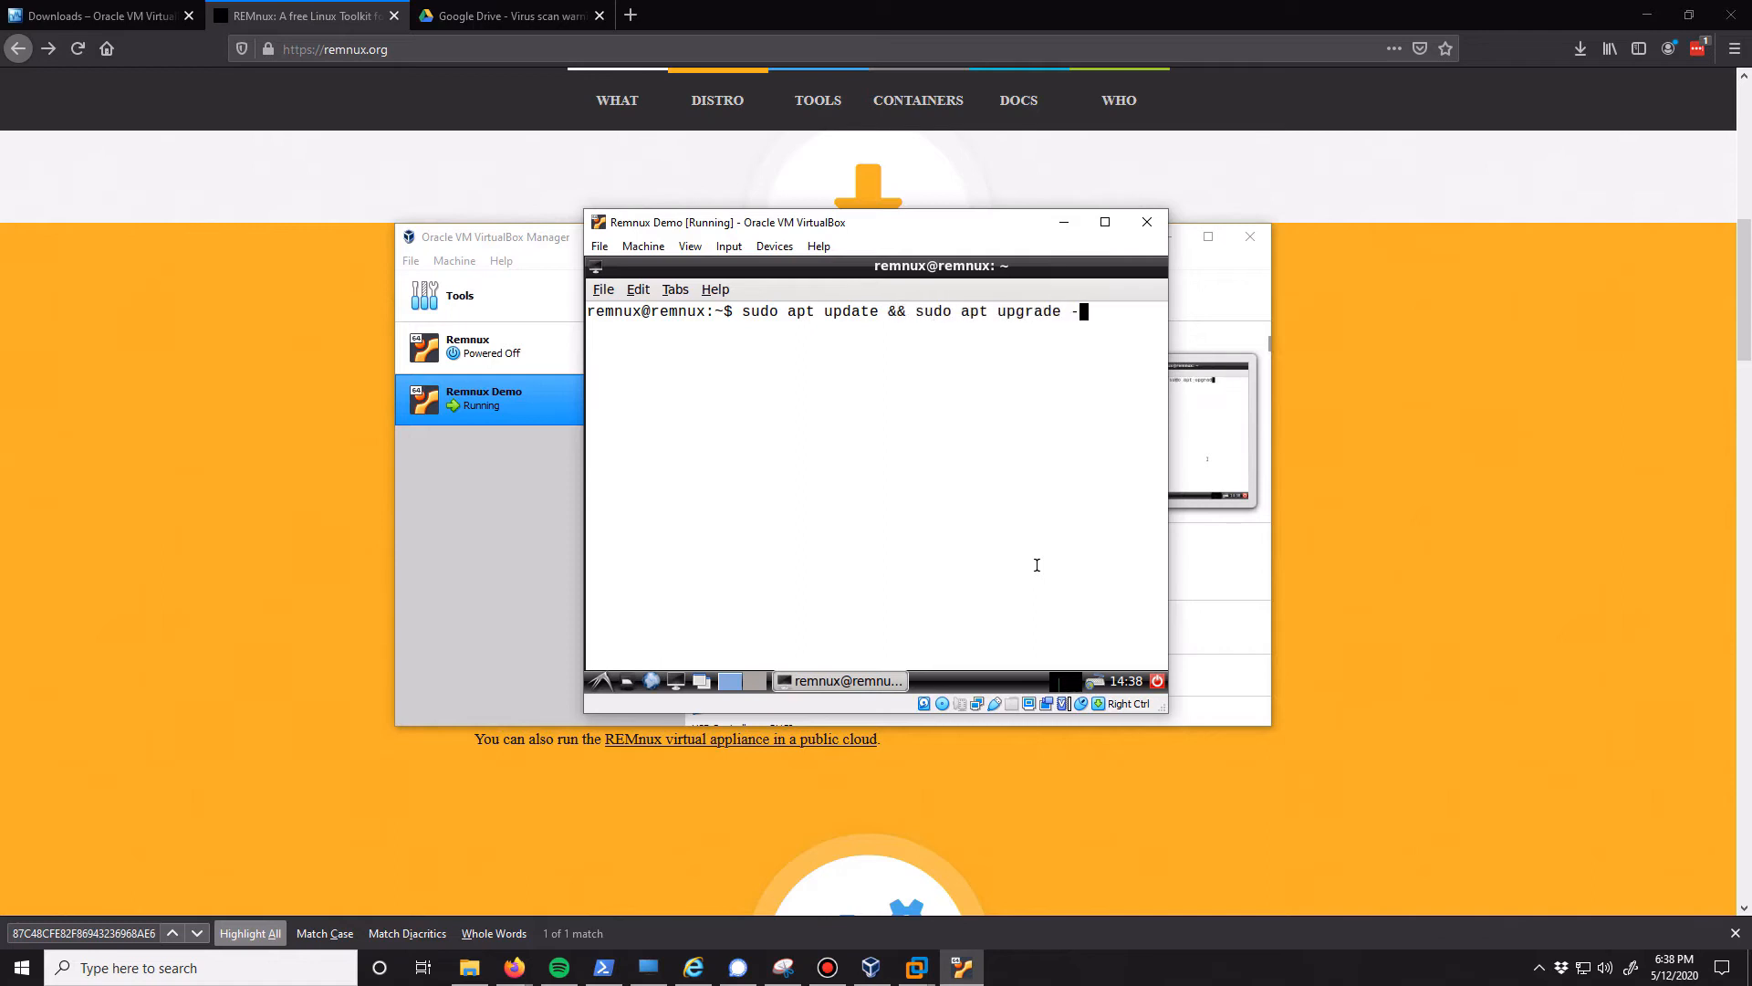
text(-assume-ye)
text(s)
key(Return)
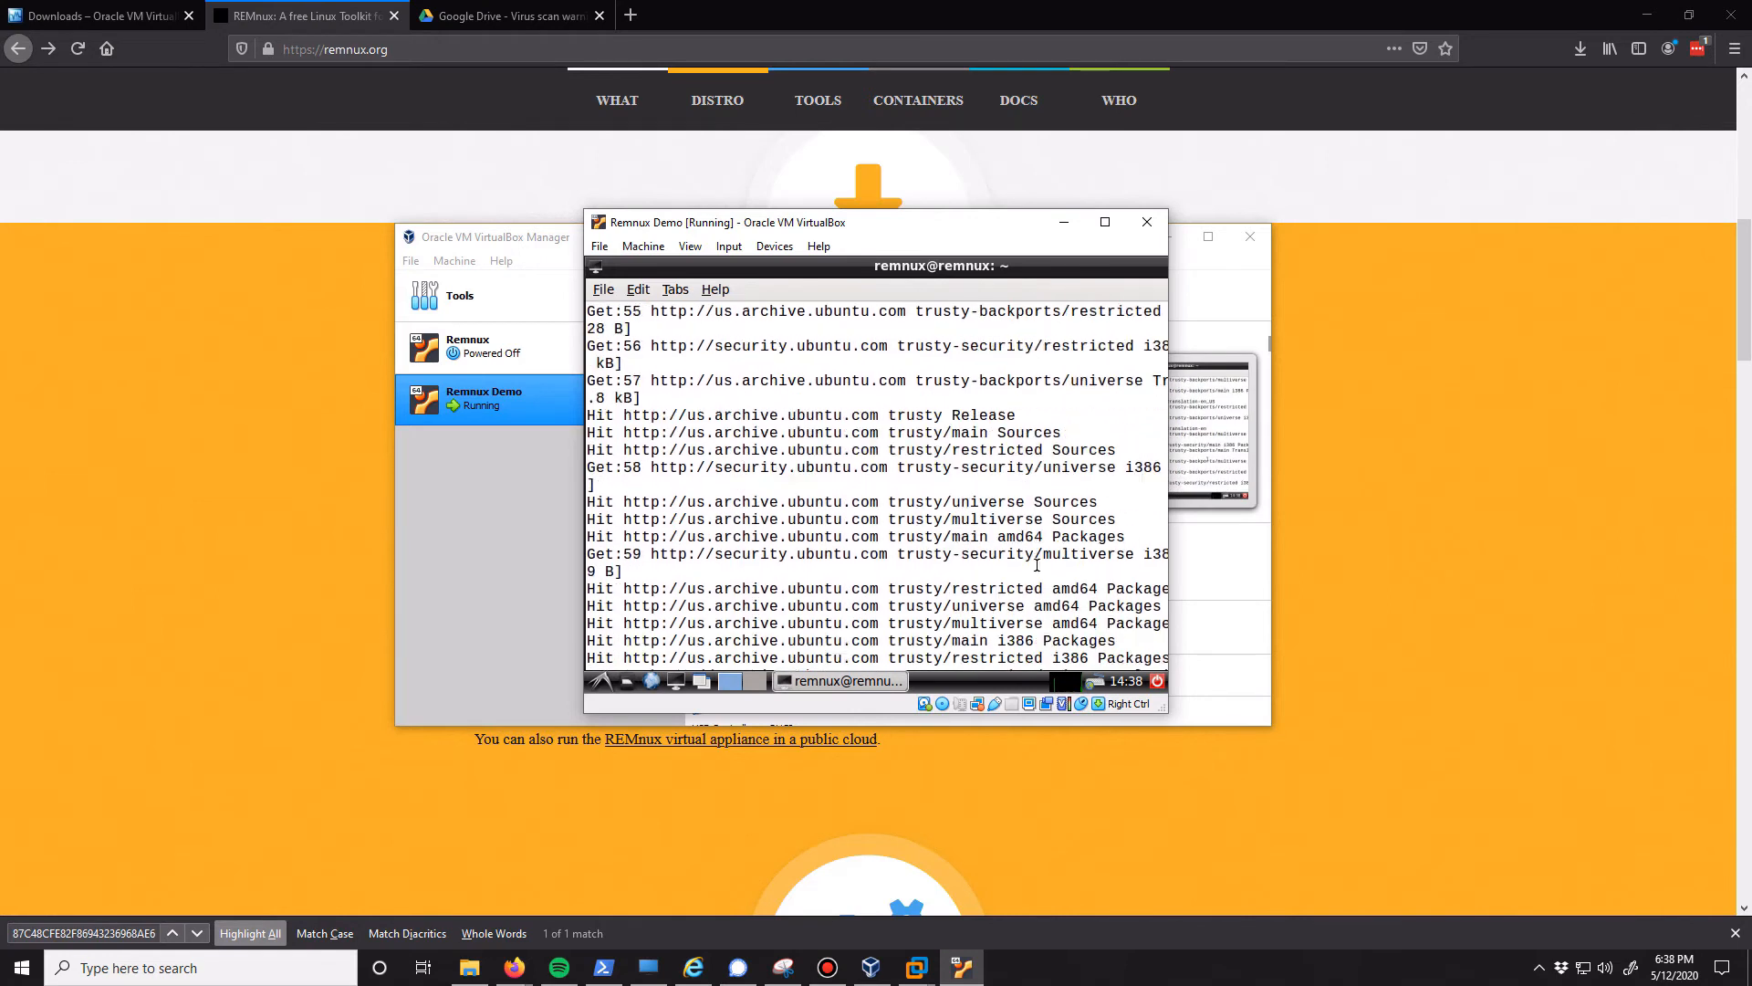
double_click(774, 271)
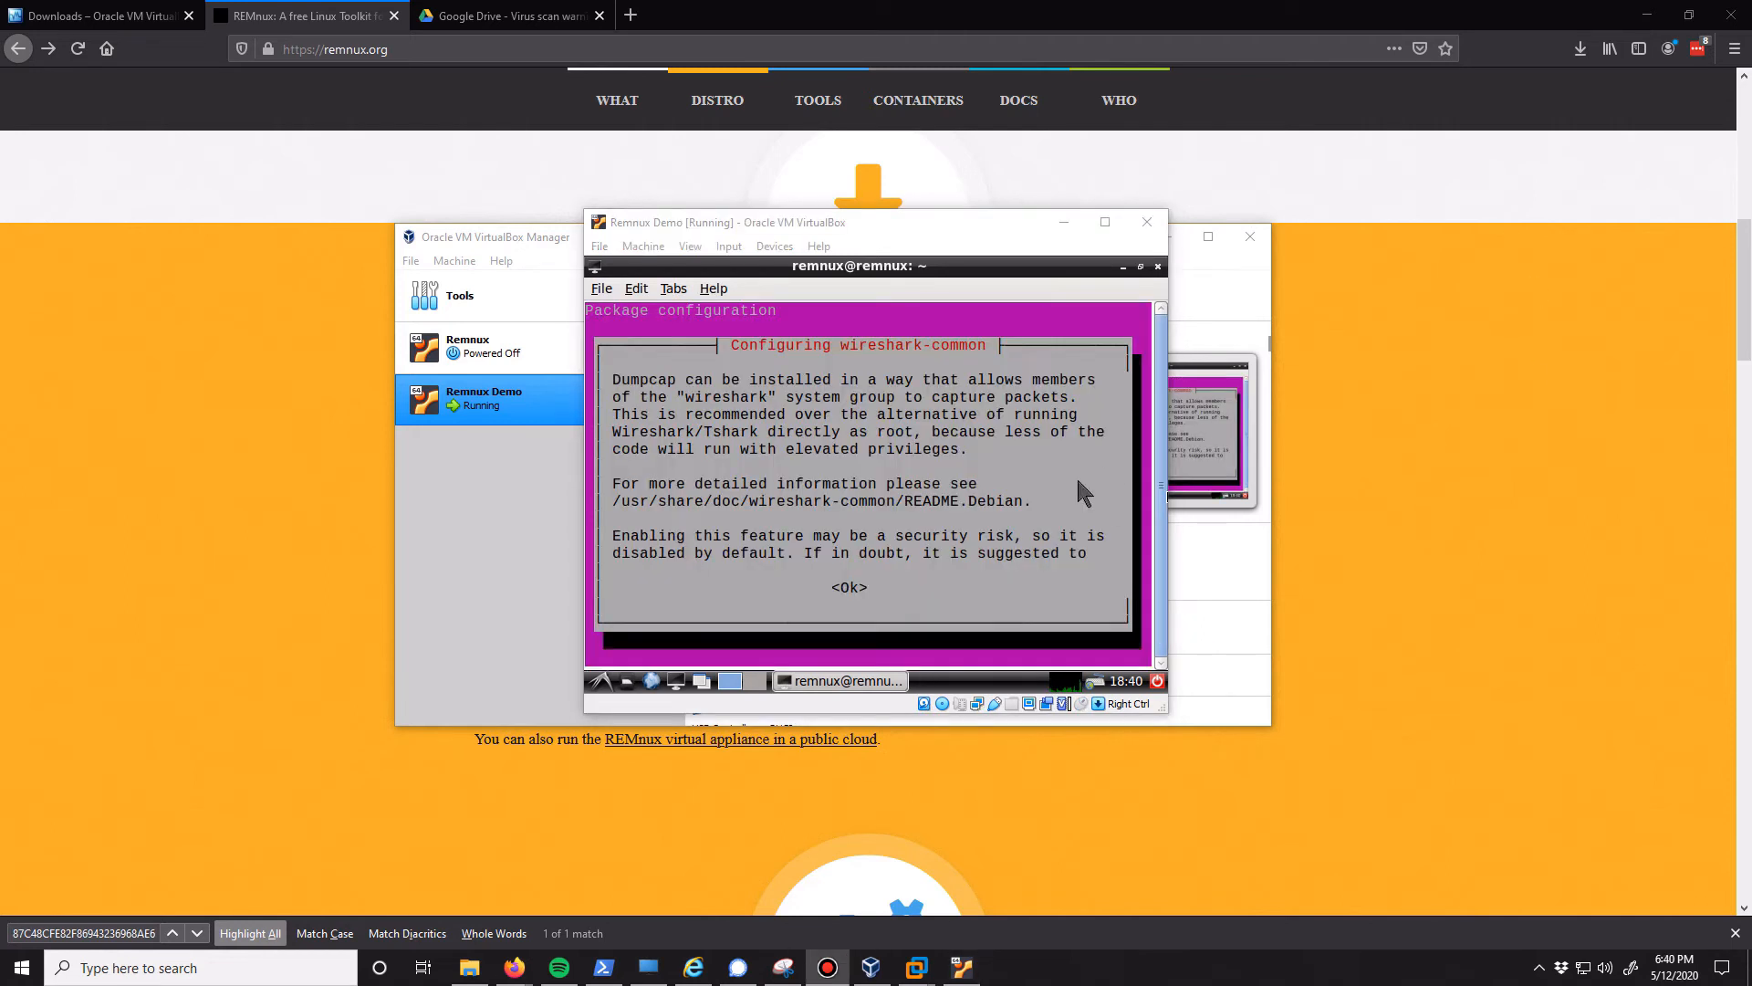
Answer Yes to letting non-superusers capture packets in the wireshark-common configuration, and keep the currently installed /etc/sudoers file
click(919, 485)
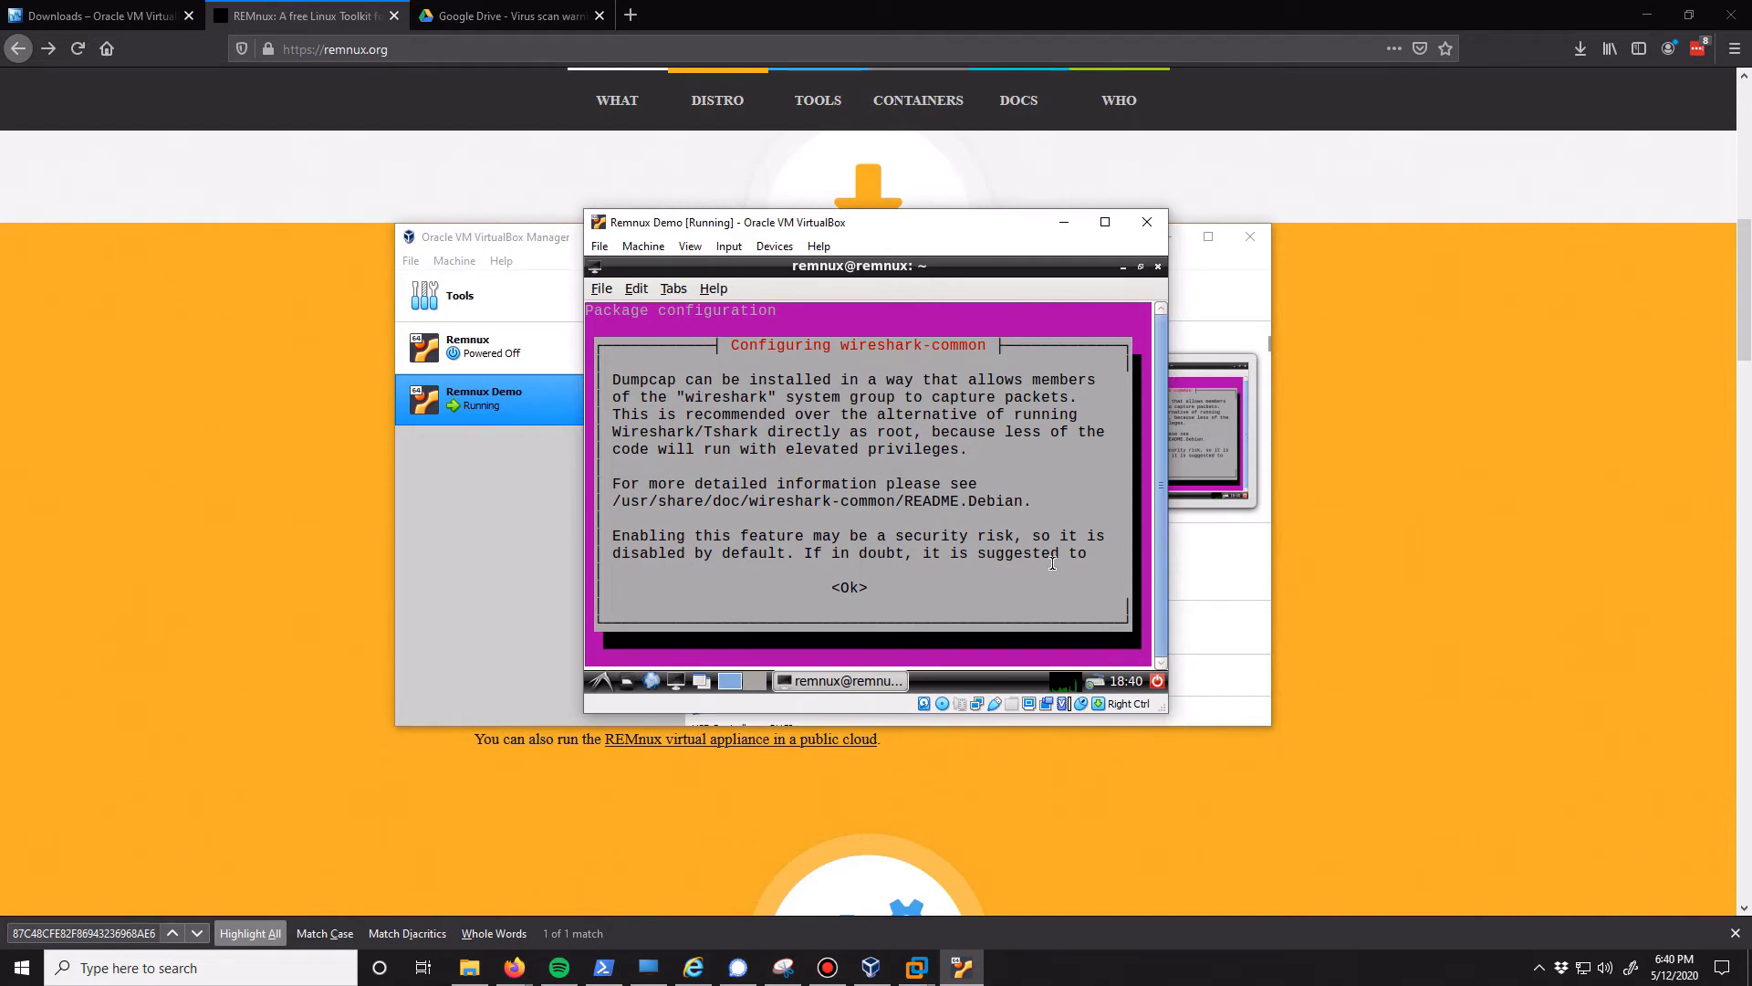
key(Down)
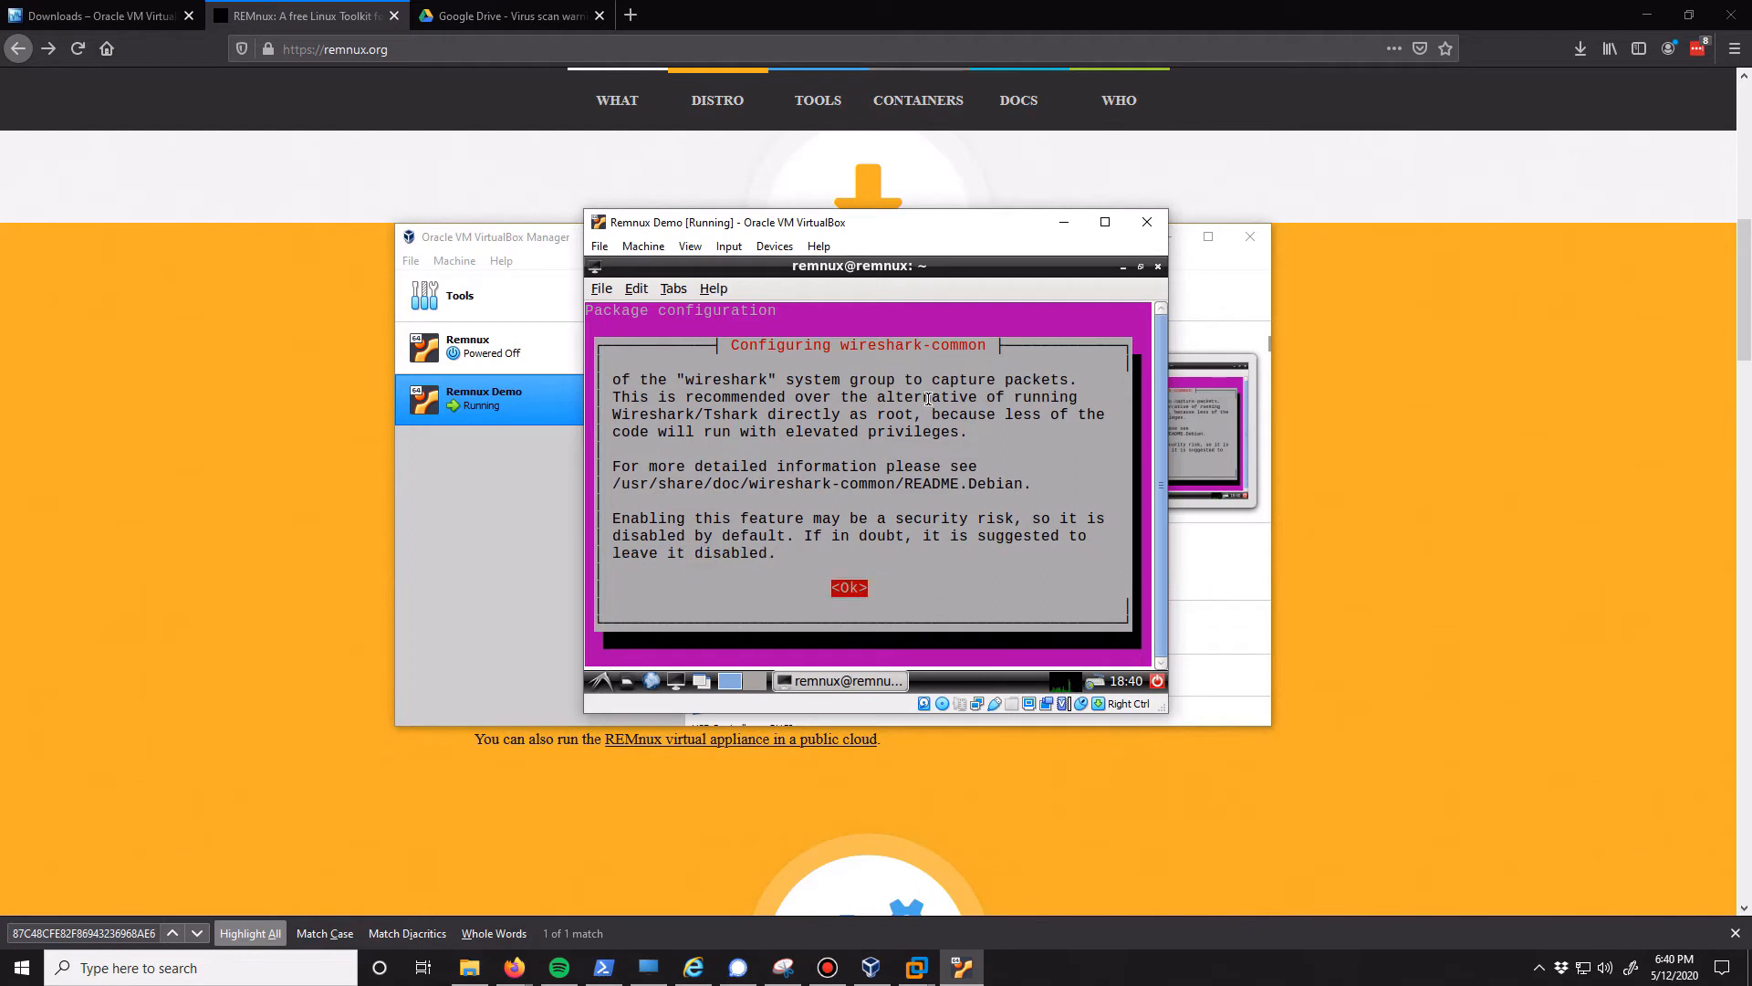
key(Return)
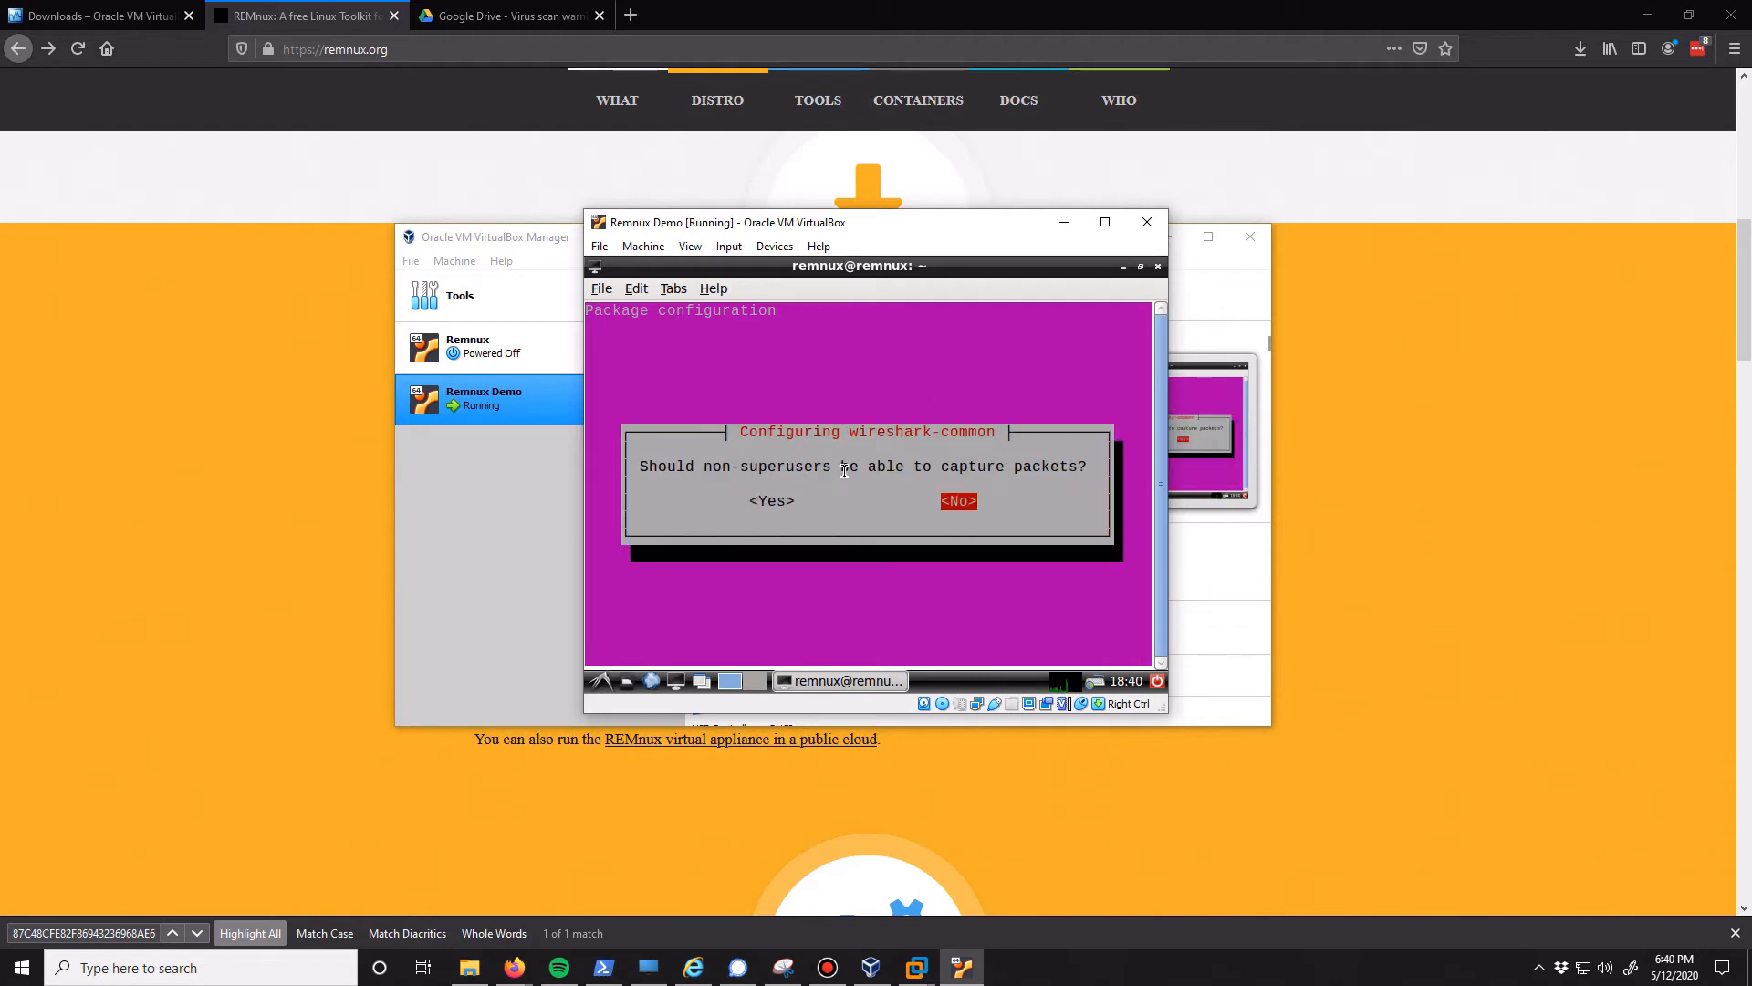
key(Left)
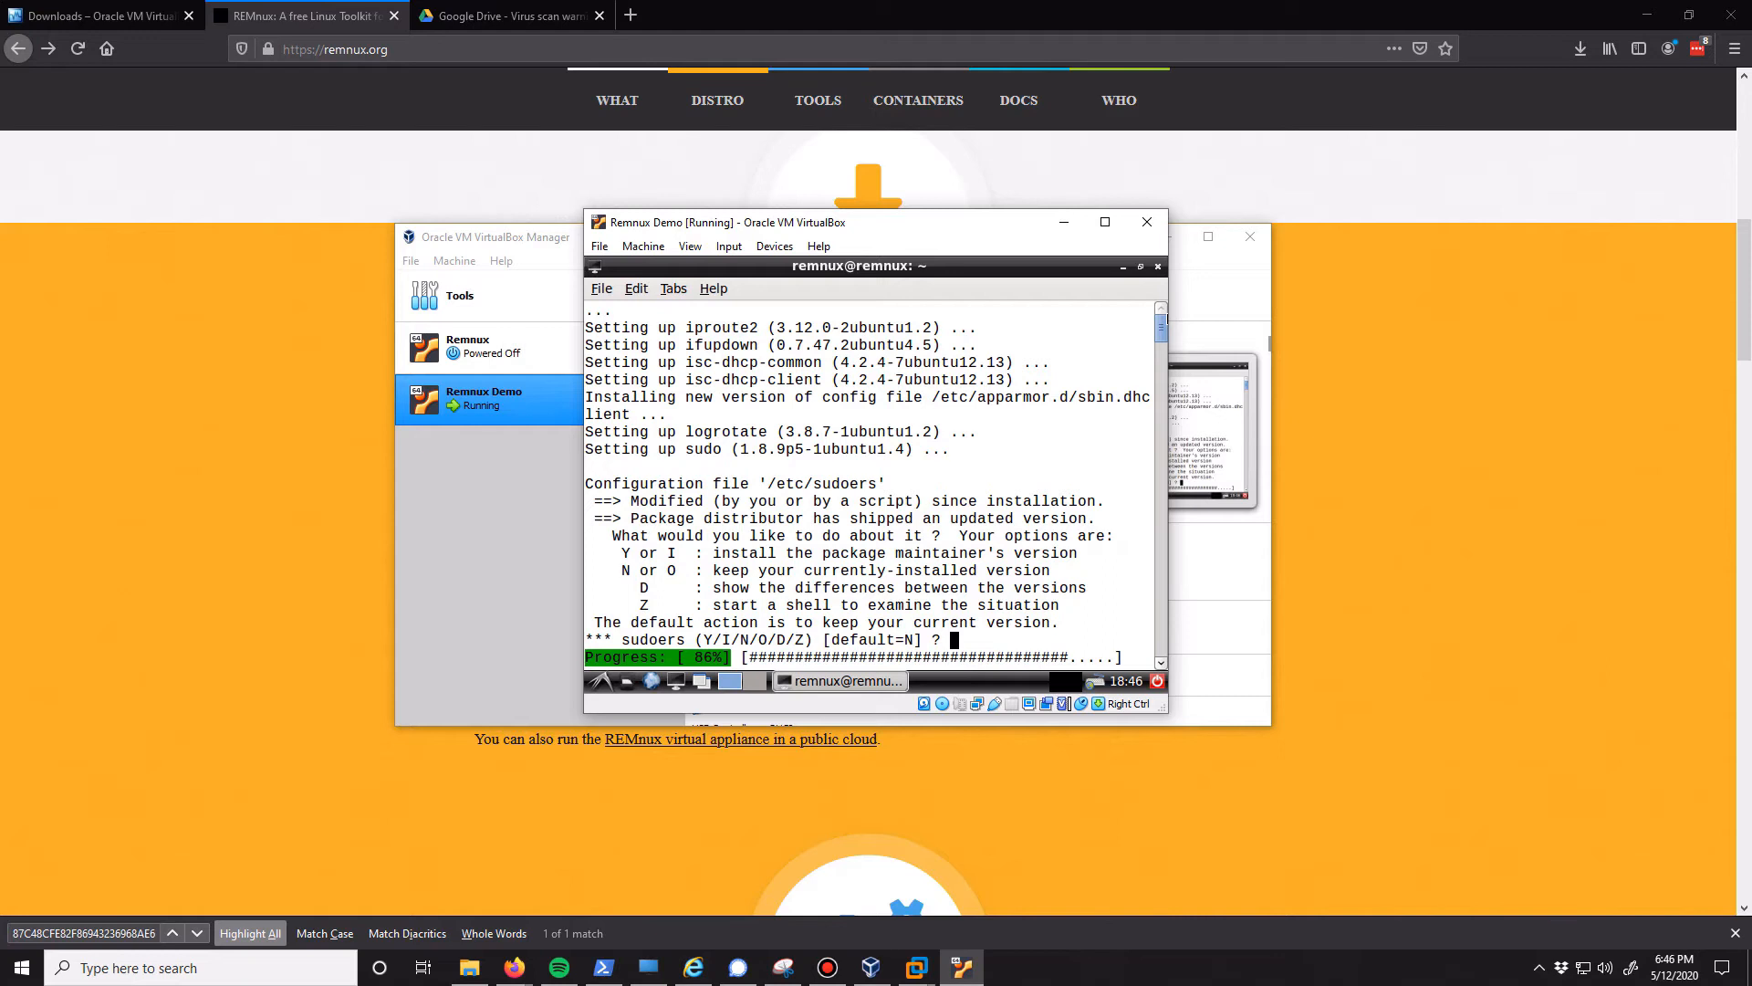
text(n)
key(Return)
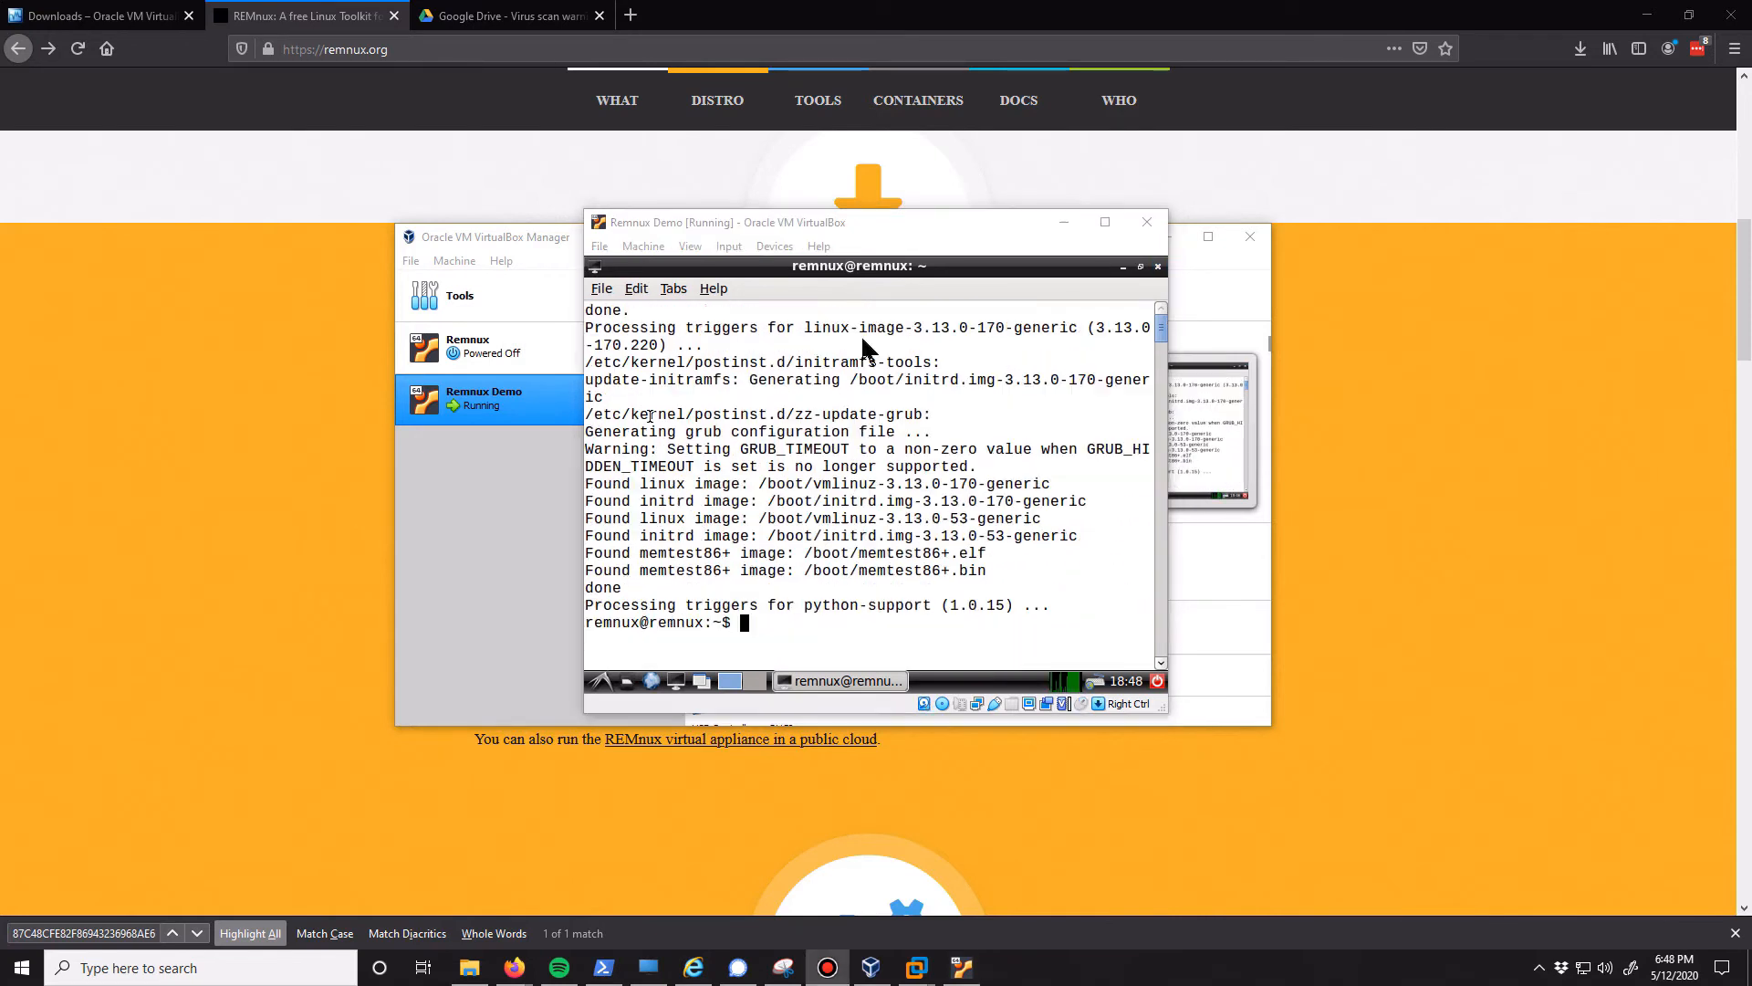
Mount /dev/cdrom on /mnt with root privileges in the guest terminal
click(945, 525)
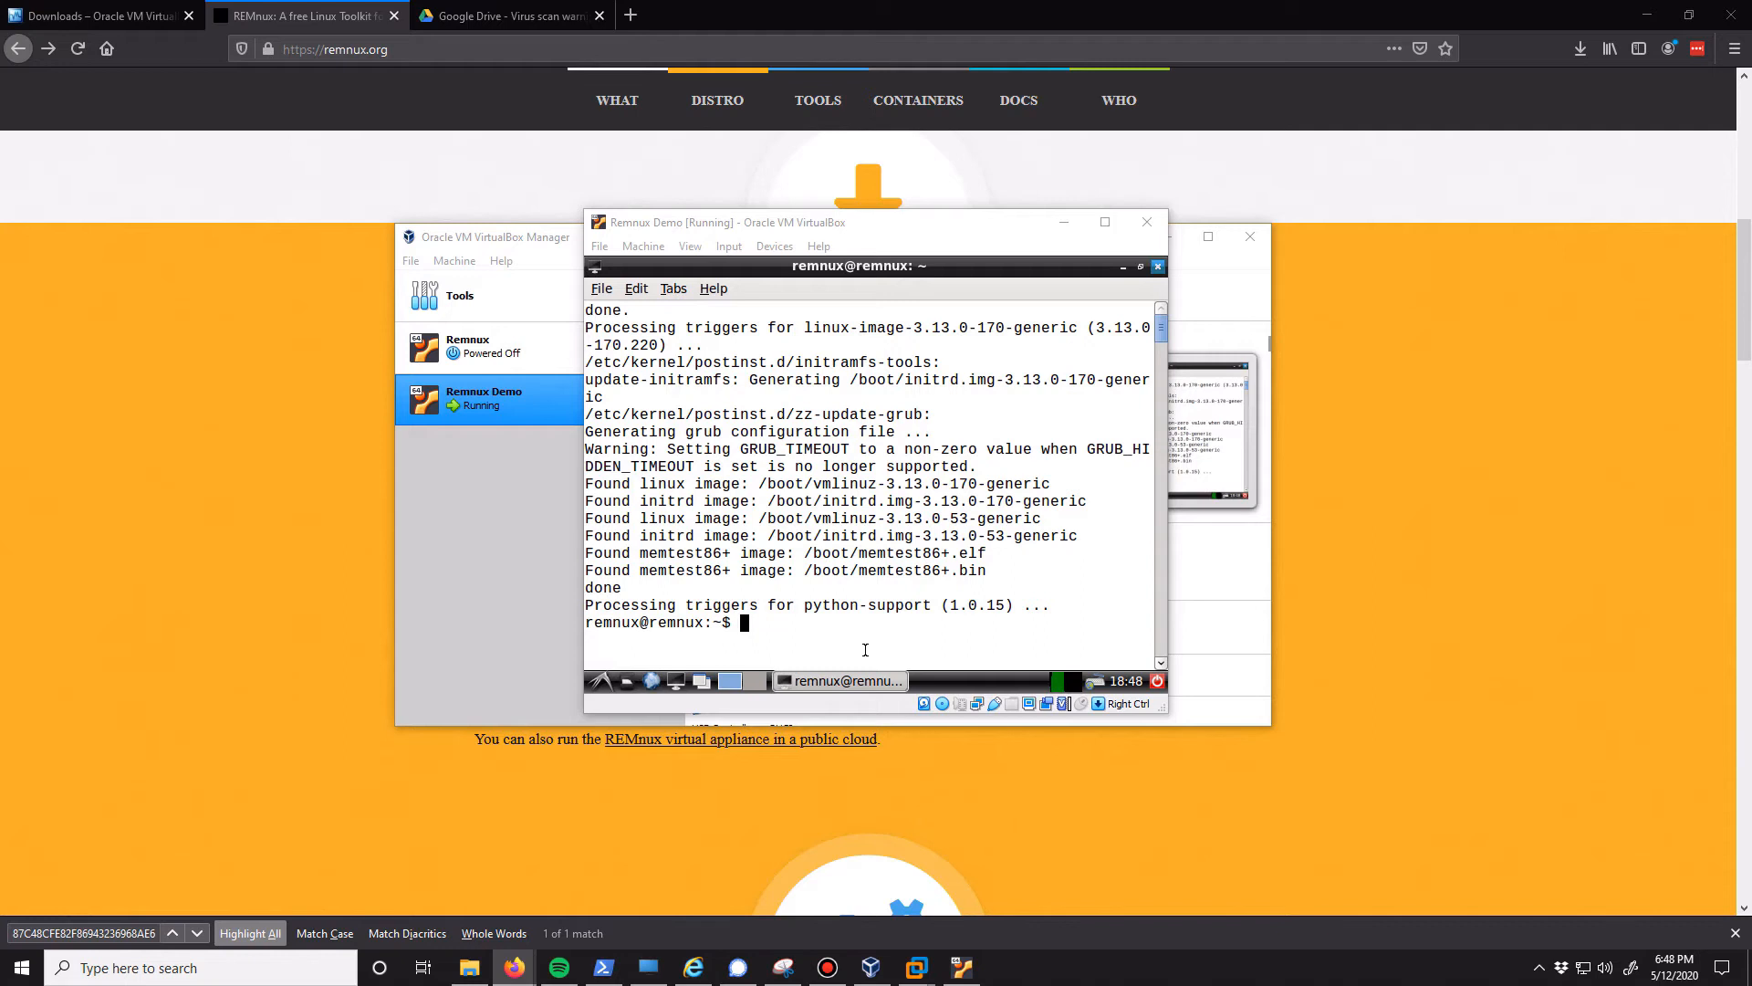
click(866, 650)
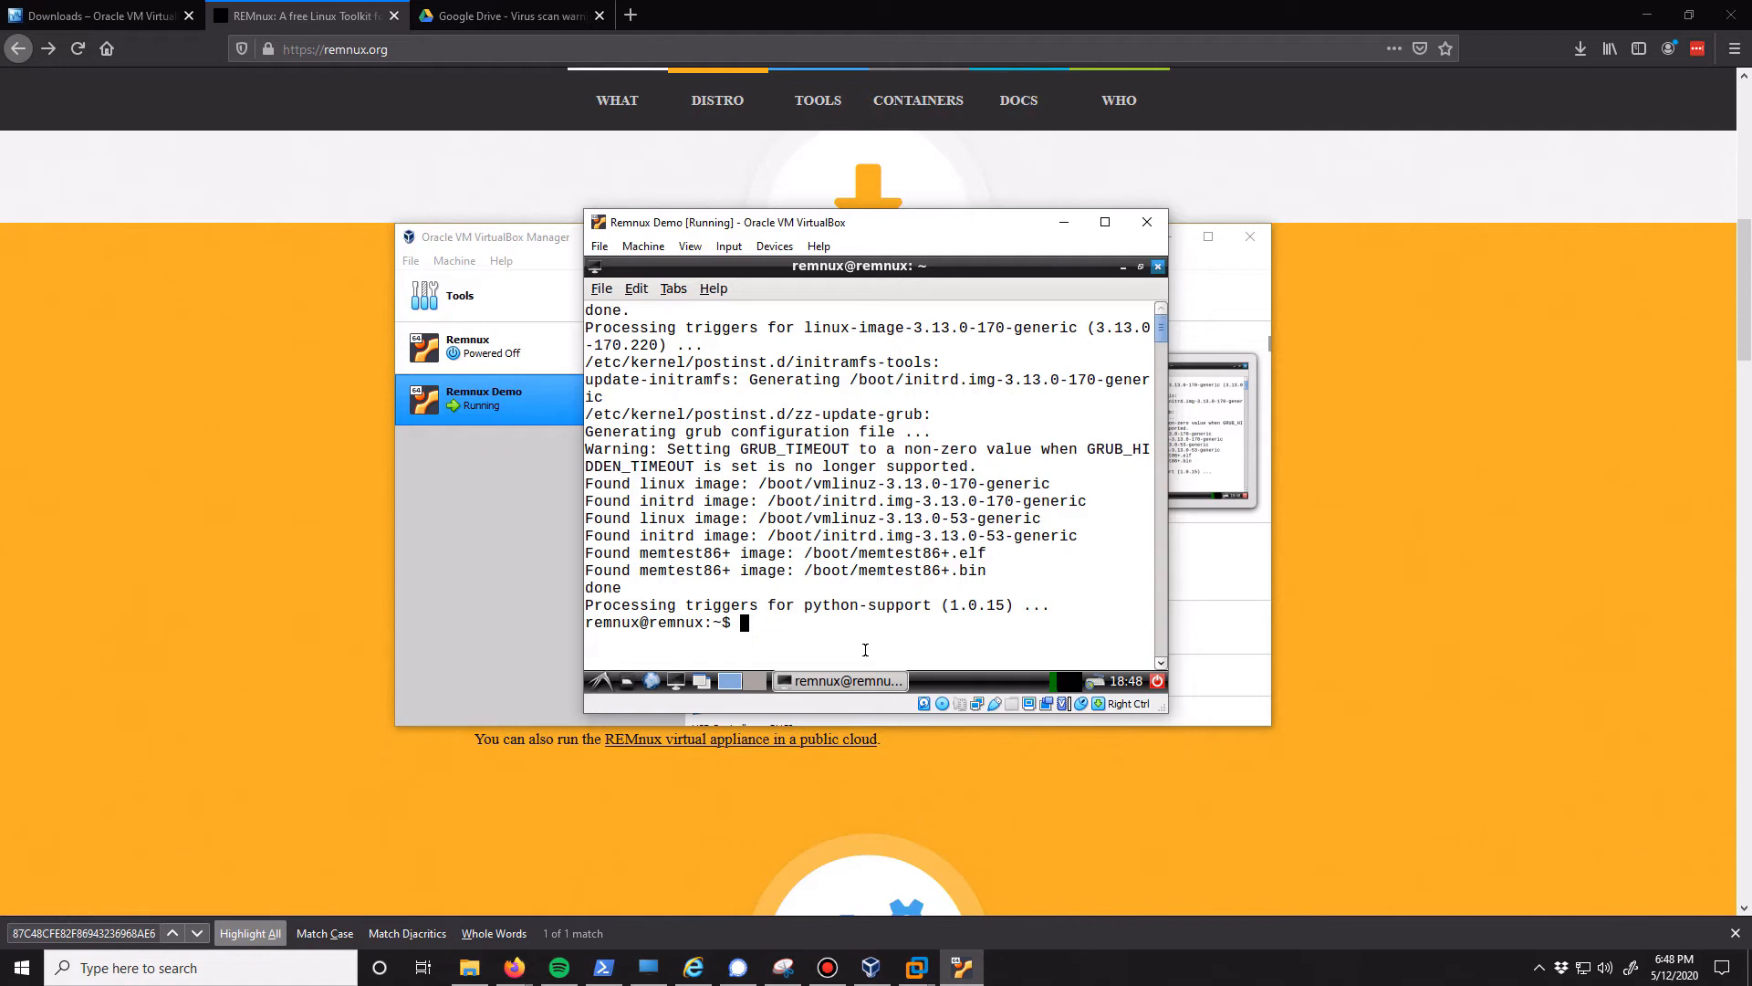
text(sudo mount /dec)
key(BackSpace)
text(v/cdrom )
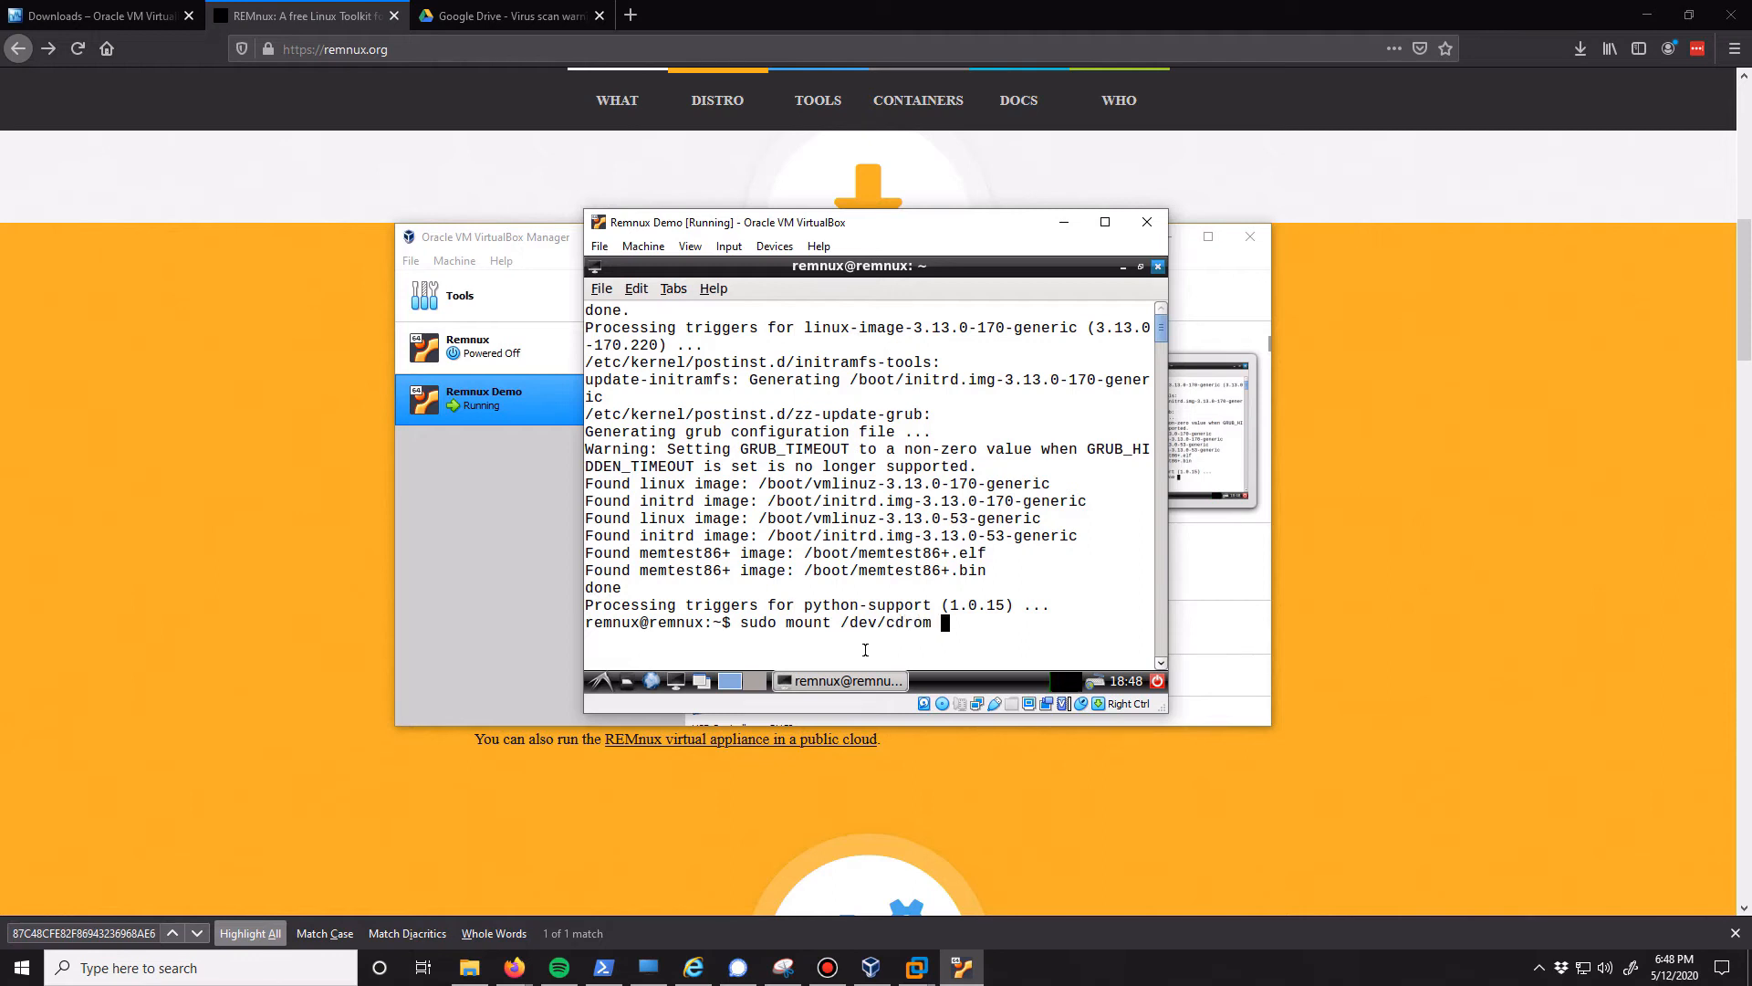
text(/mnt)
key(Return)
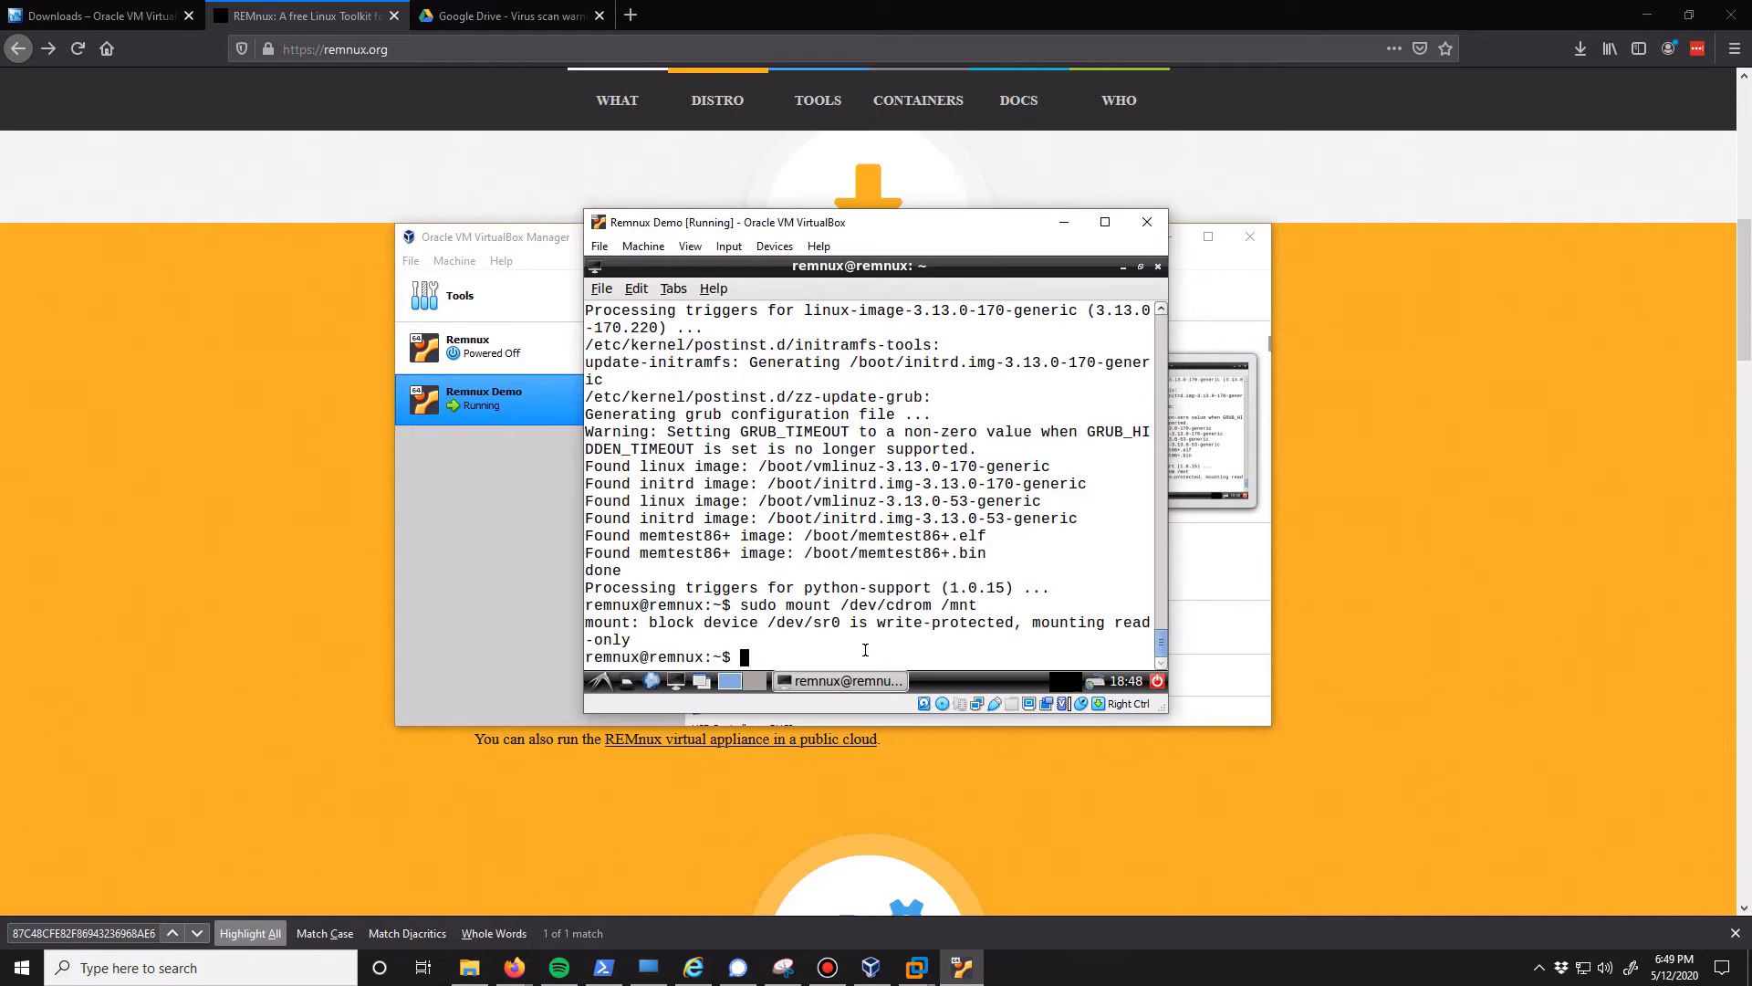
Change to the /mnt directory and list the contents of the Guest Additions disc
text(cd ////mnt)
key(Return)
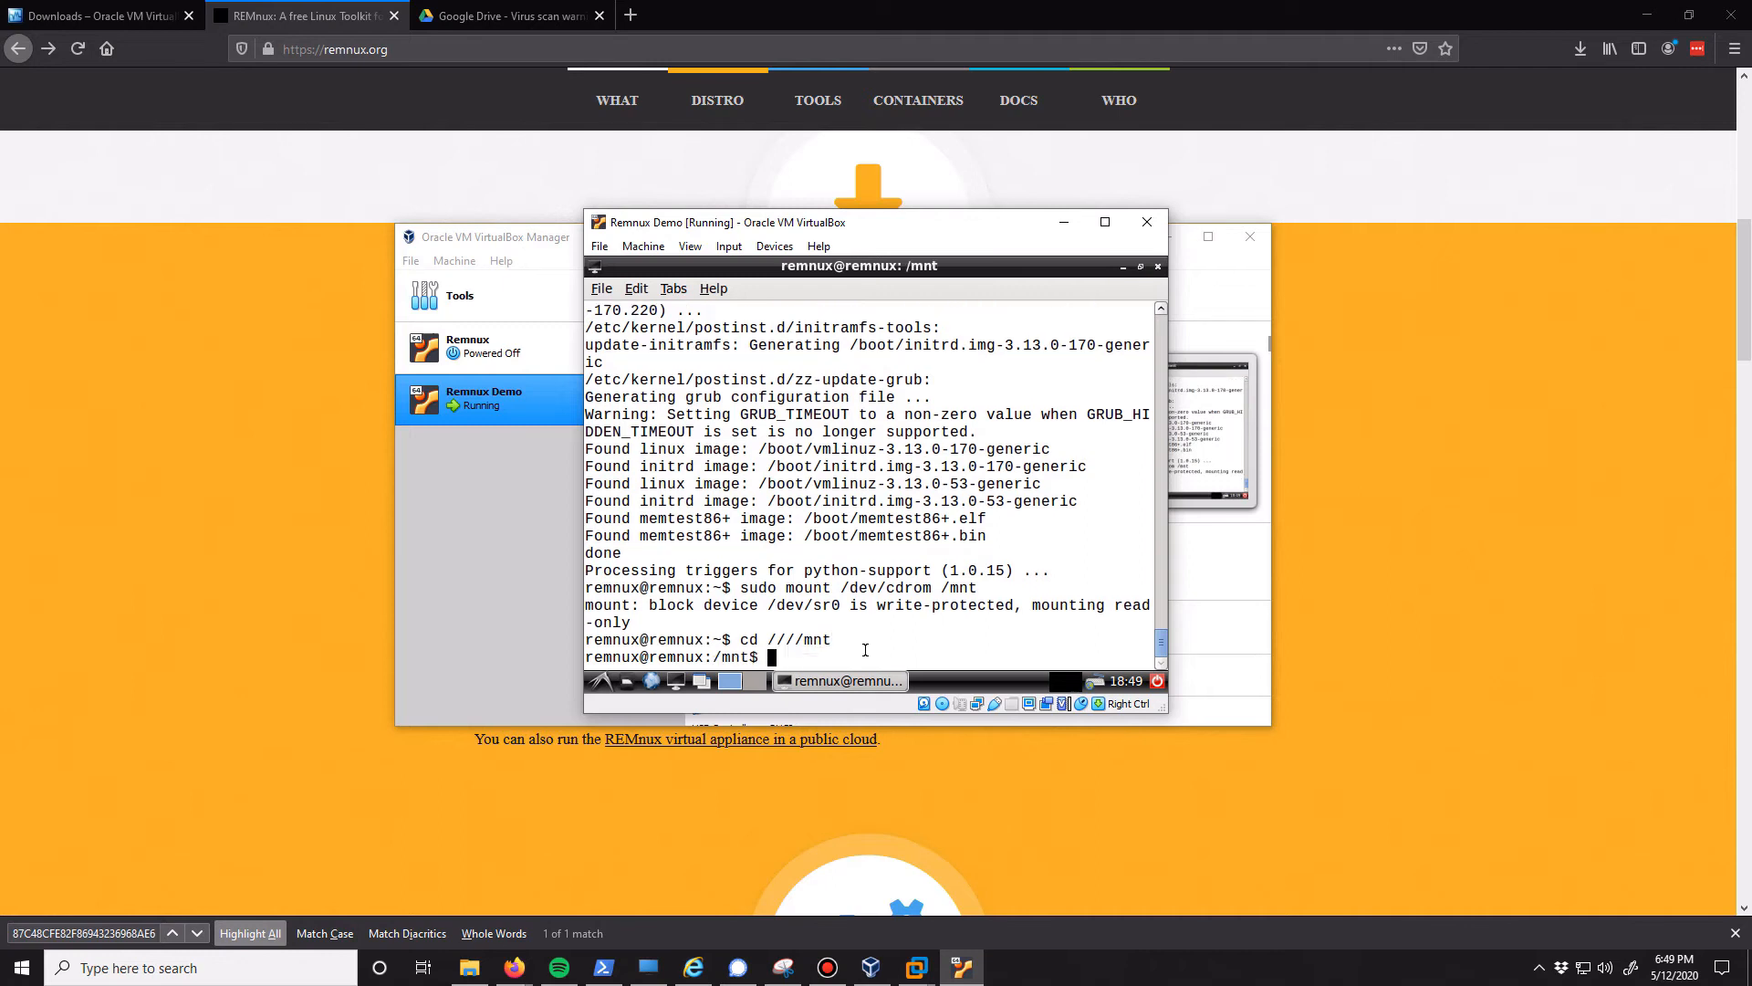
text(ls)
key(Return)
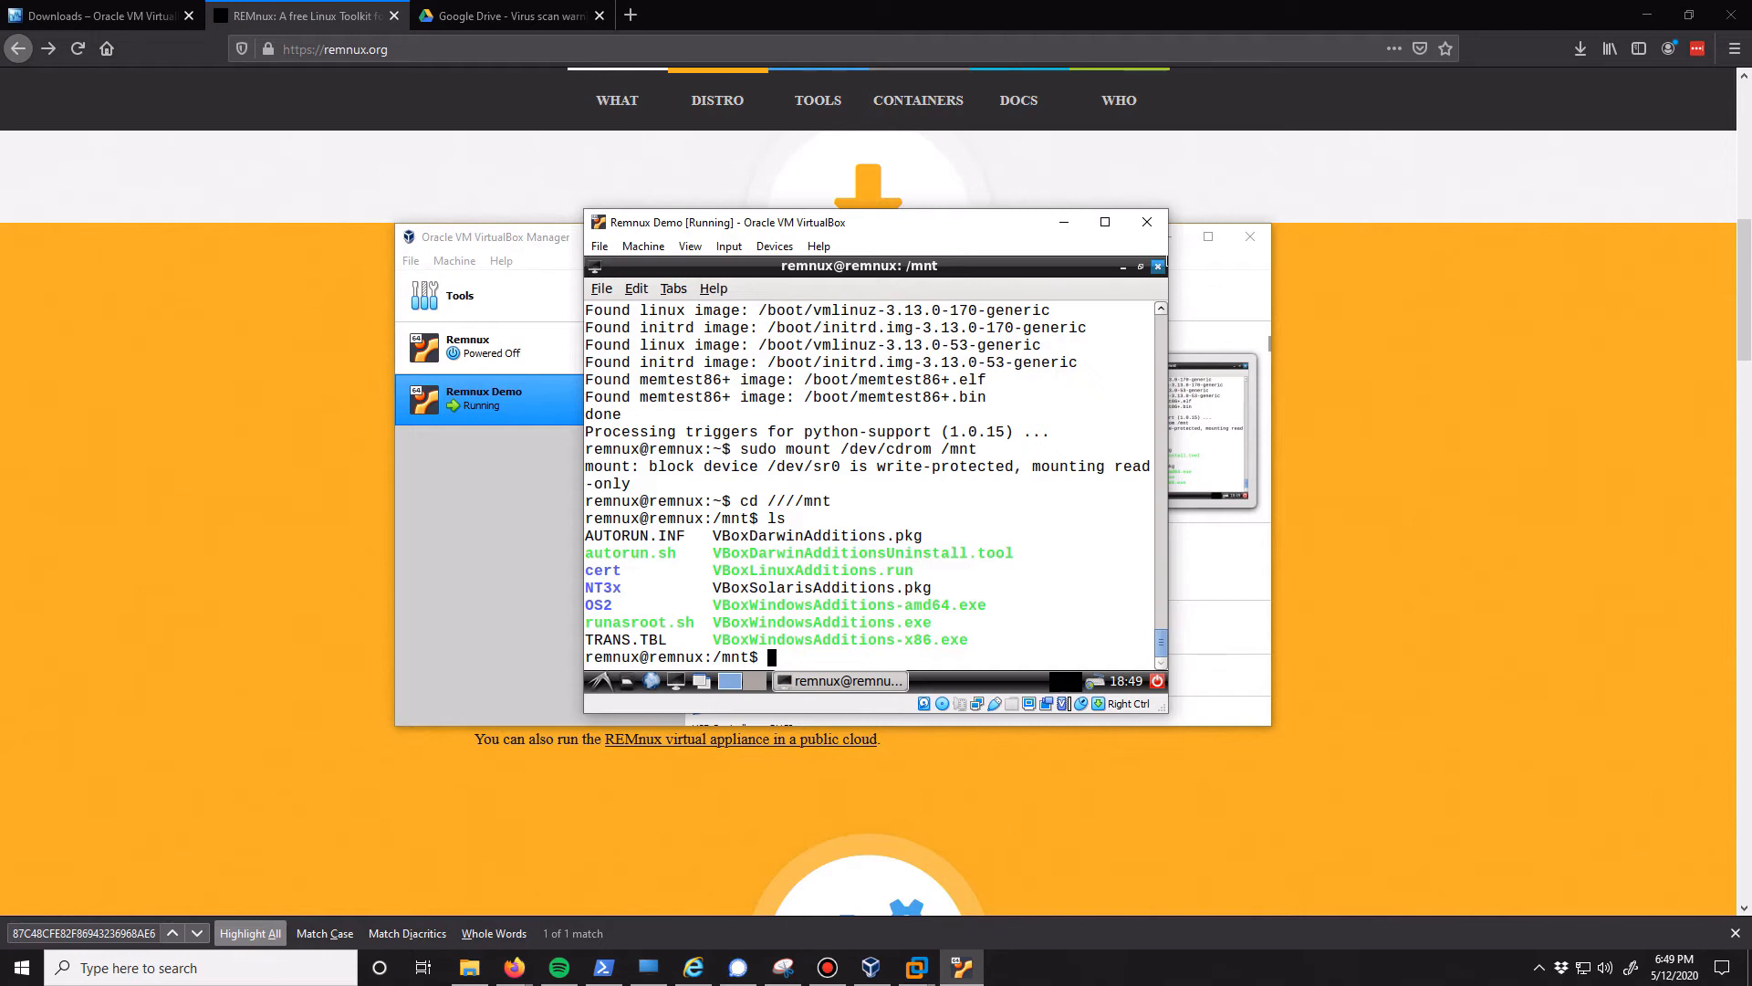
Install dkms, build-essential, linux-headers-generic, linux-headers-$(uname -r) and virtualbox-guest-dkms through apt with sudo and the -y option
text(sudo apt install -y dkms bui)
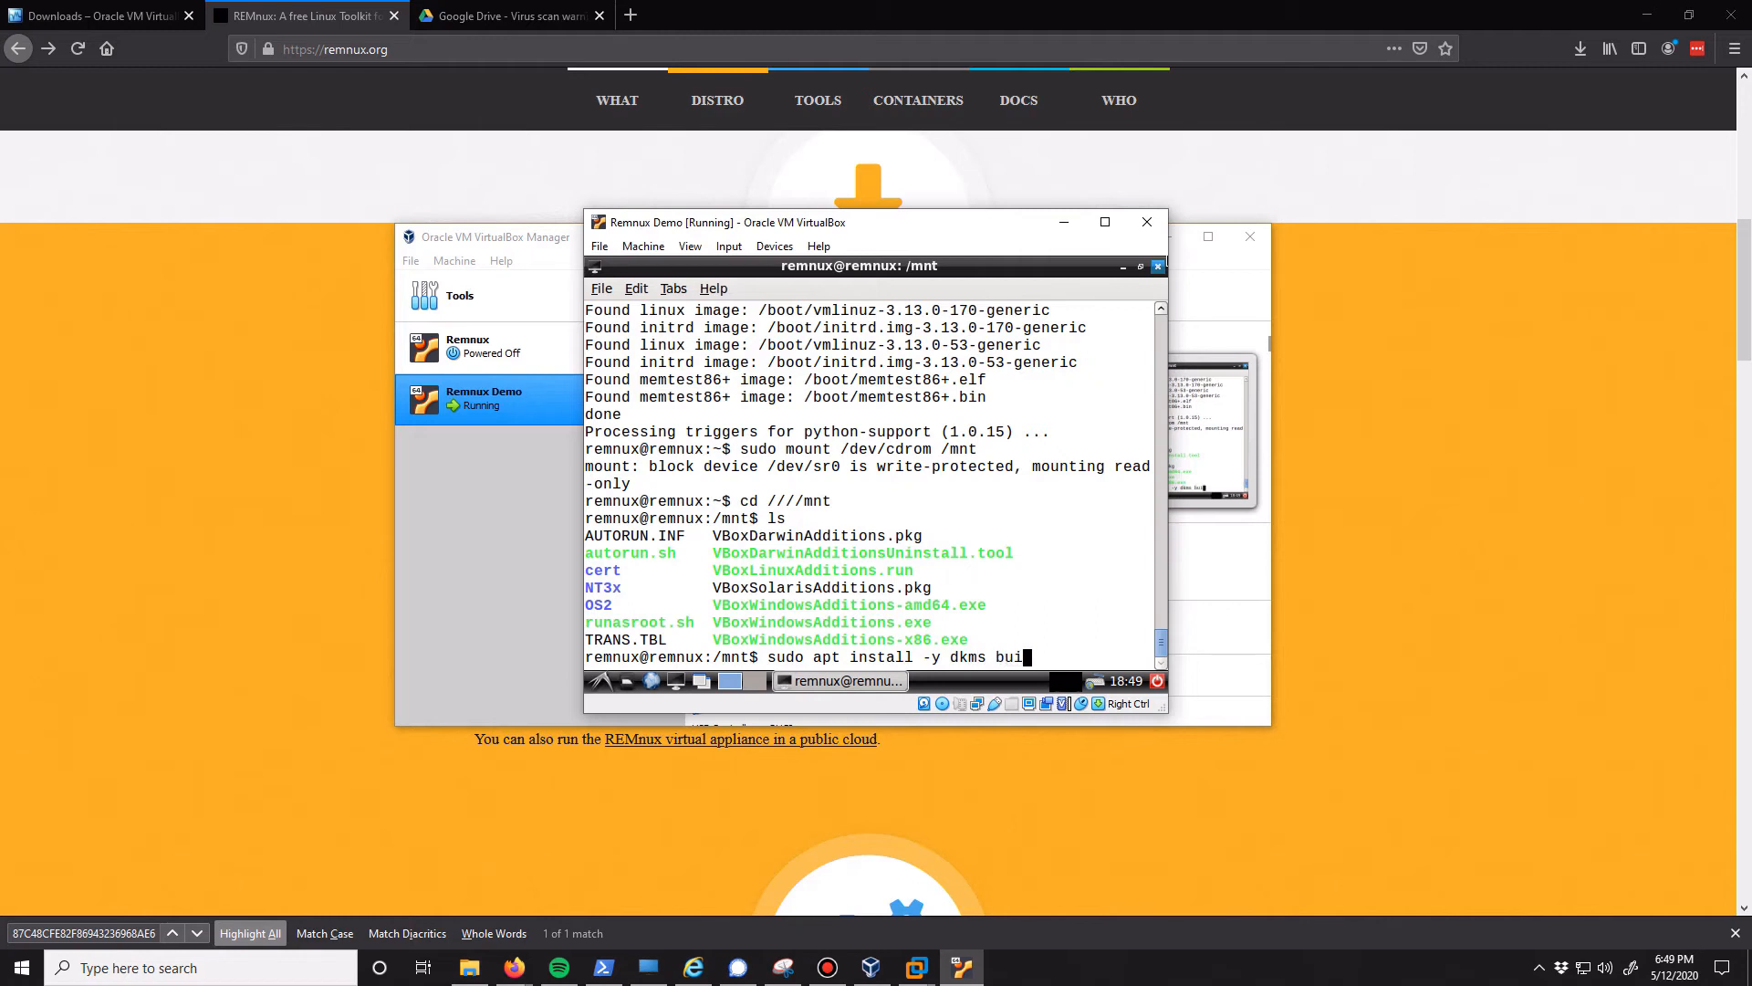
text(ld-e)
text(ential lin)
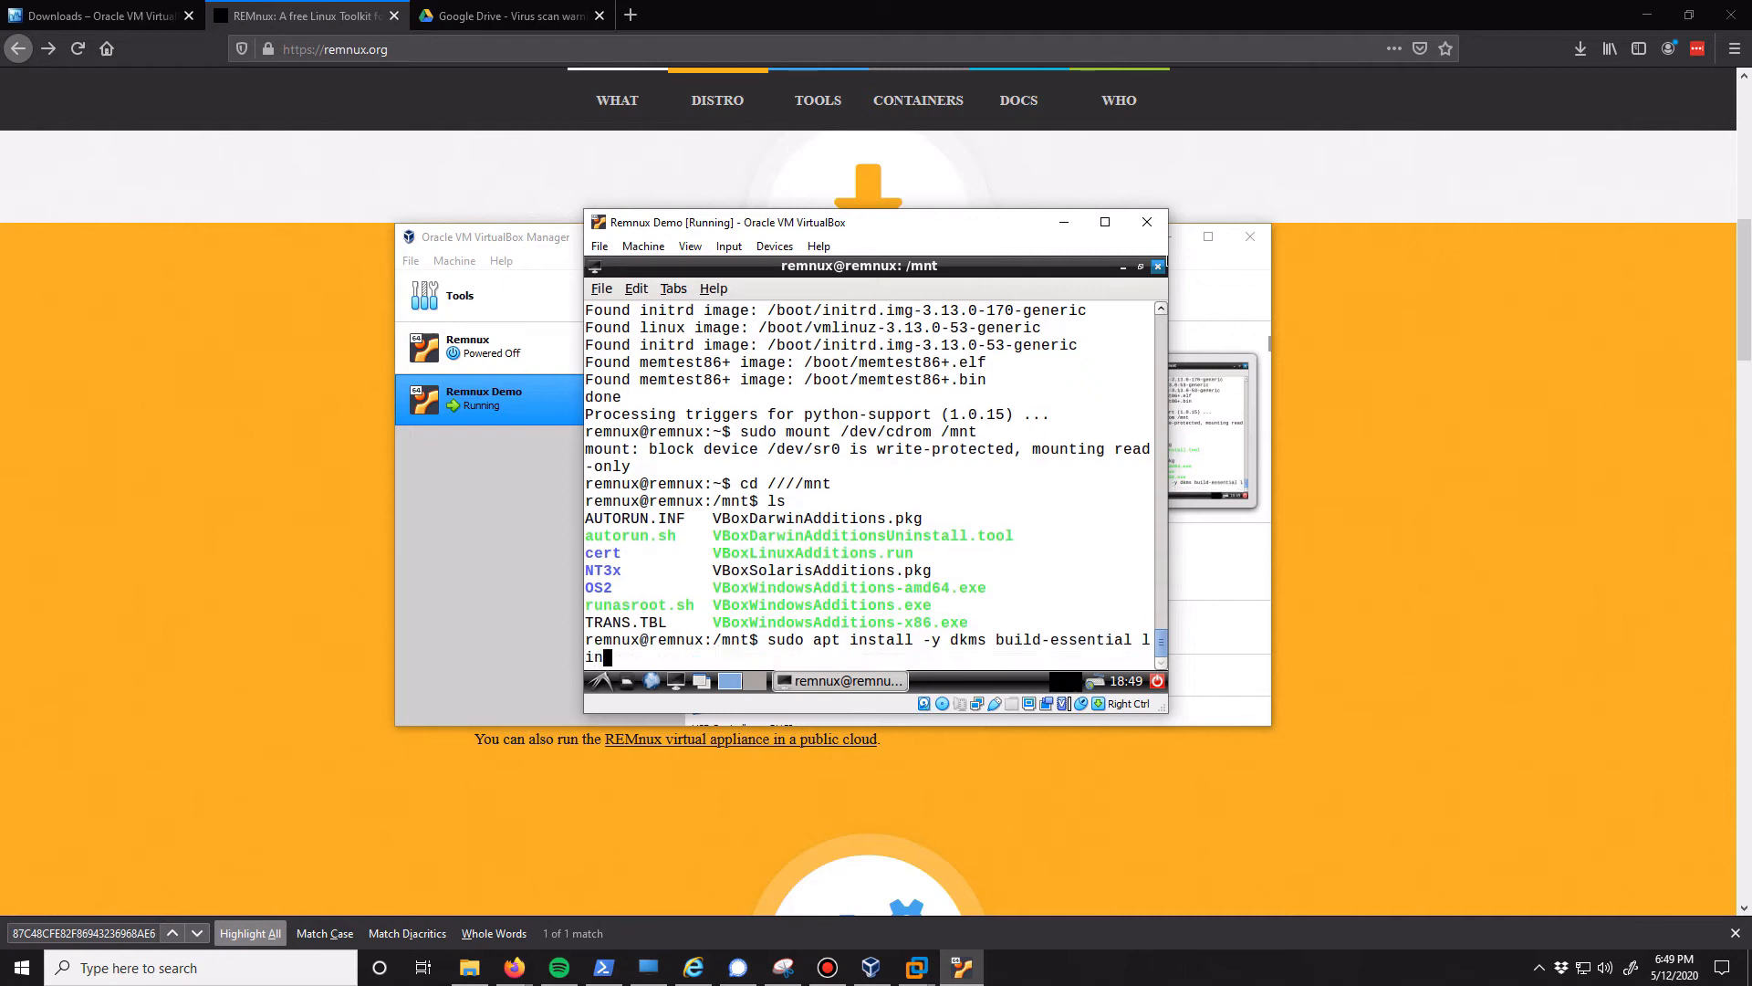
text(ux)
text(-hearders-generic linux)
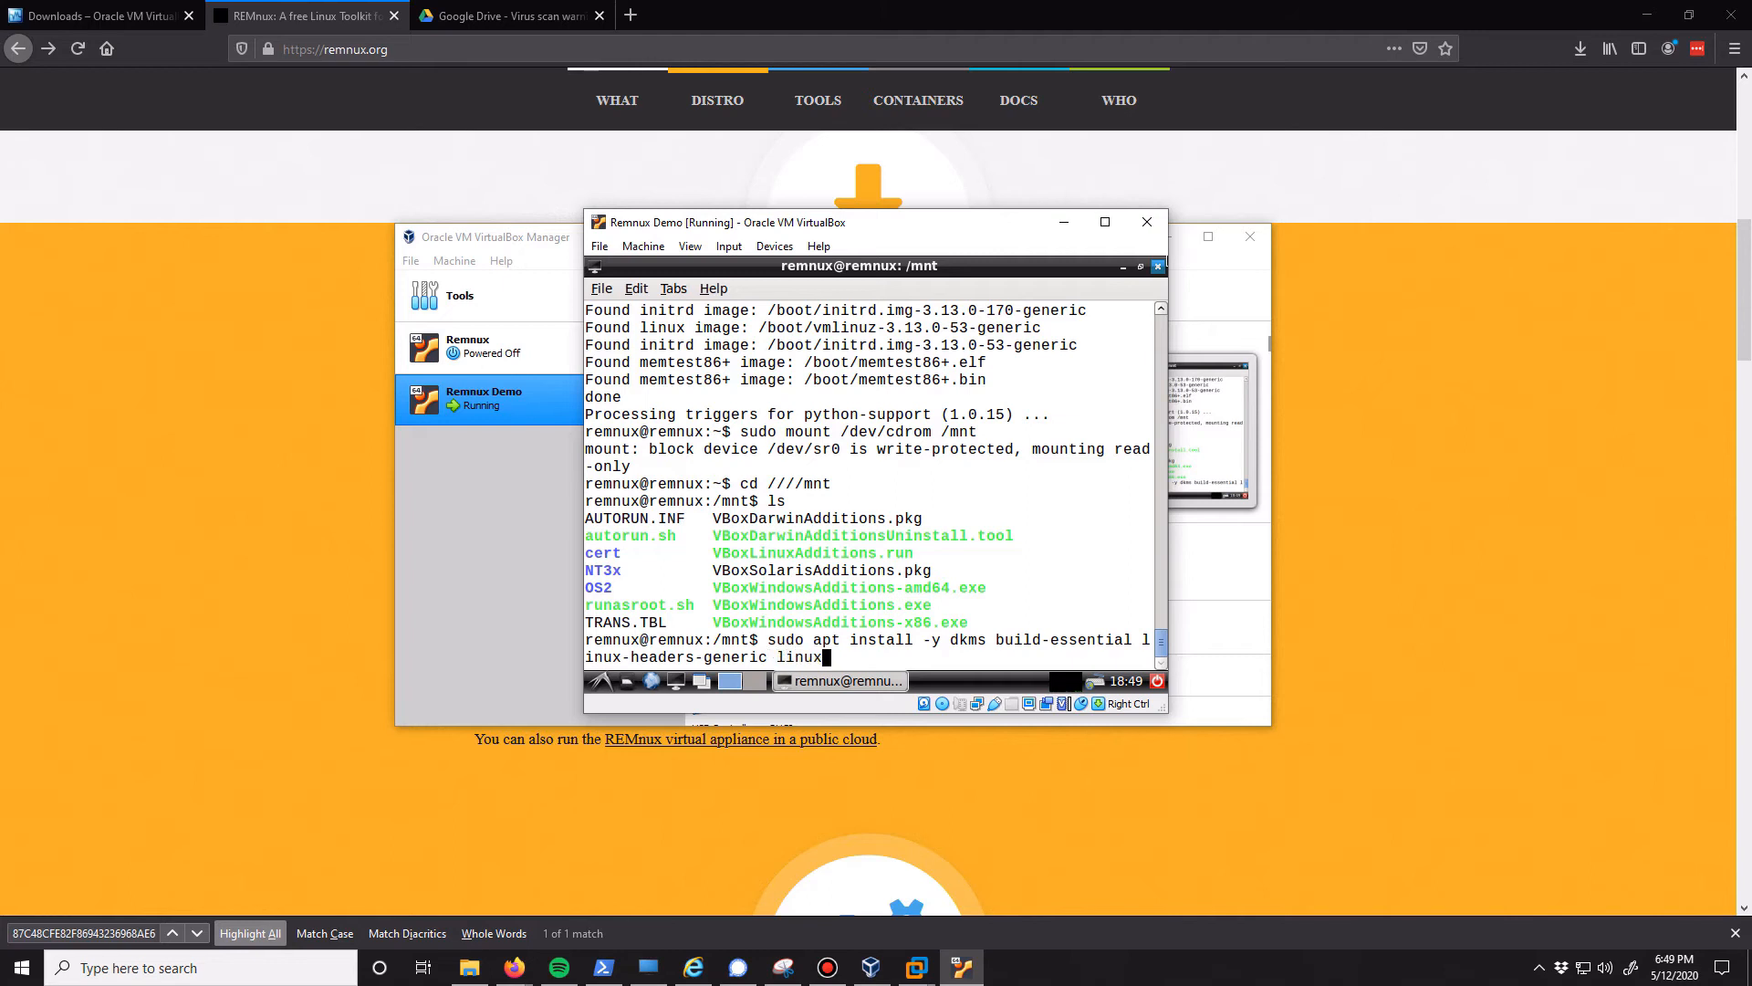
text(-headers-$(uname -r) )
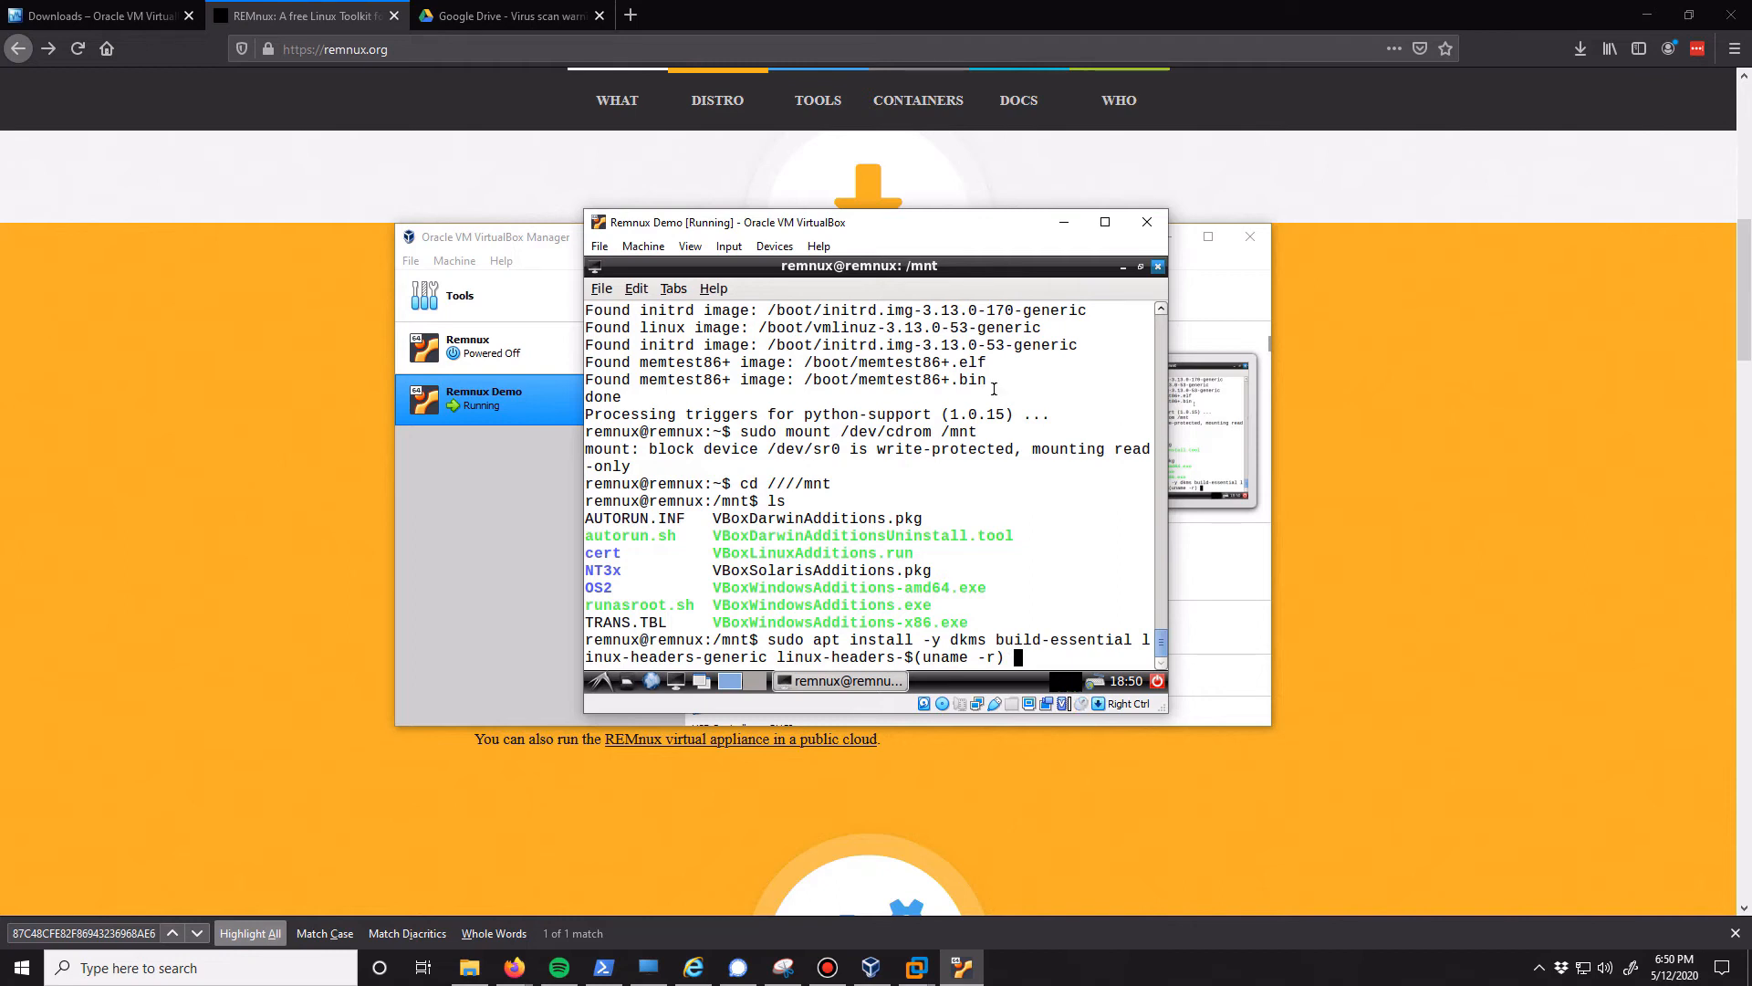
text(virtualbox-g)
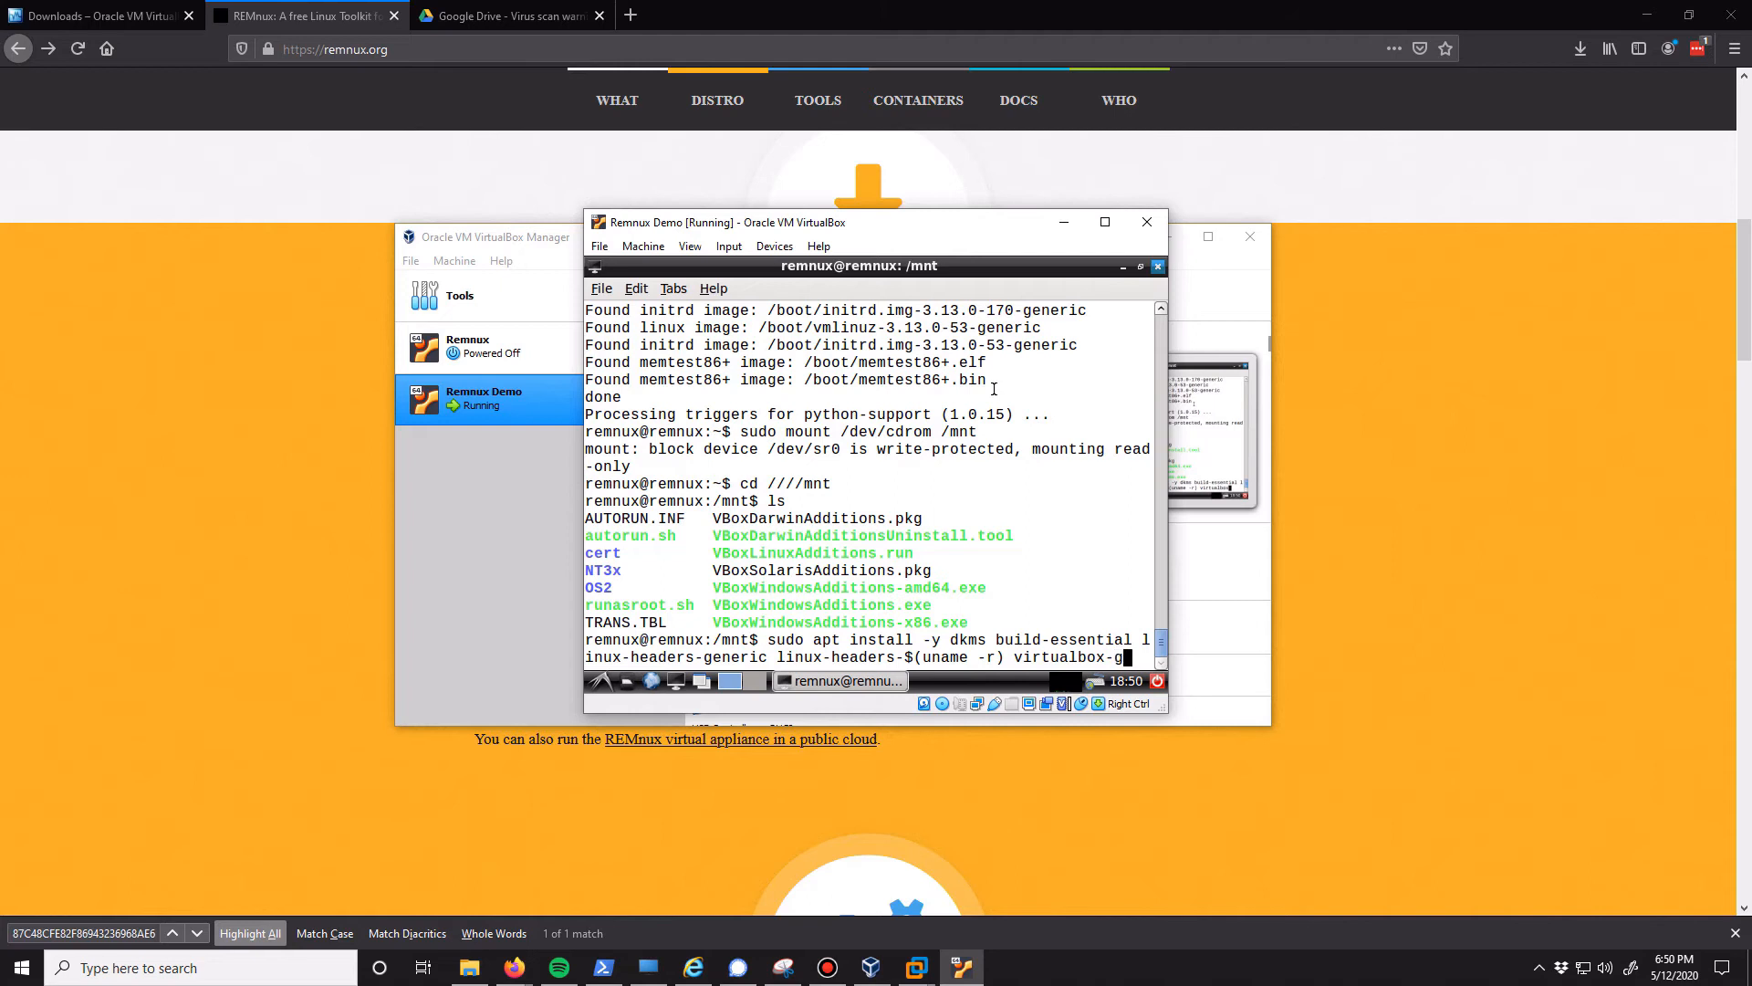
text(uers)
key(BackSpace)
key(BackSpace)
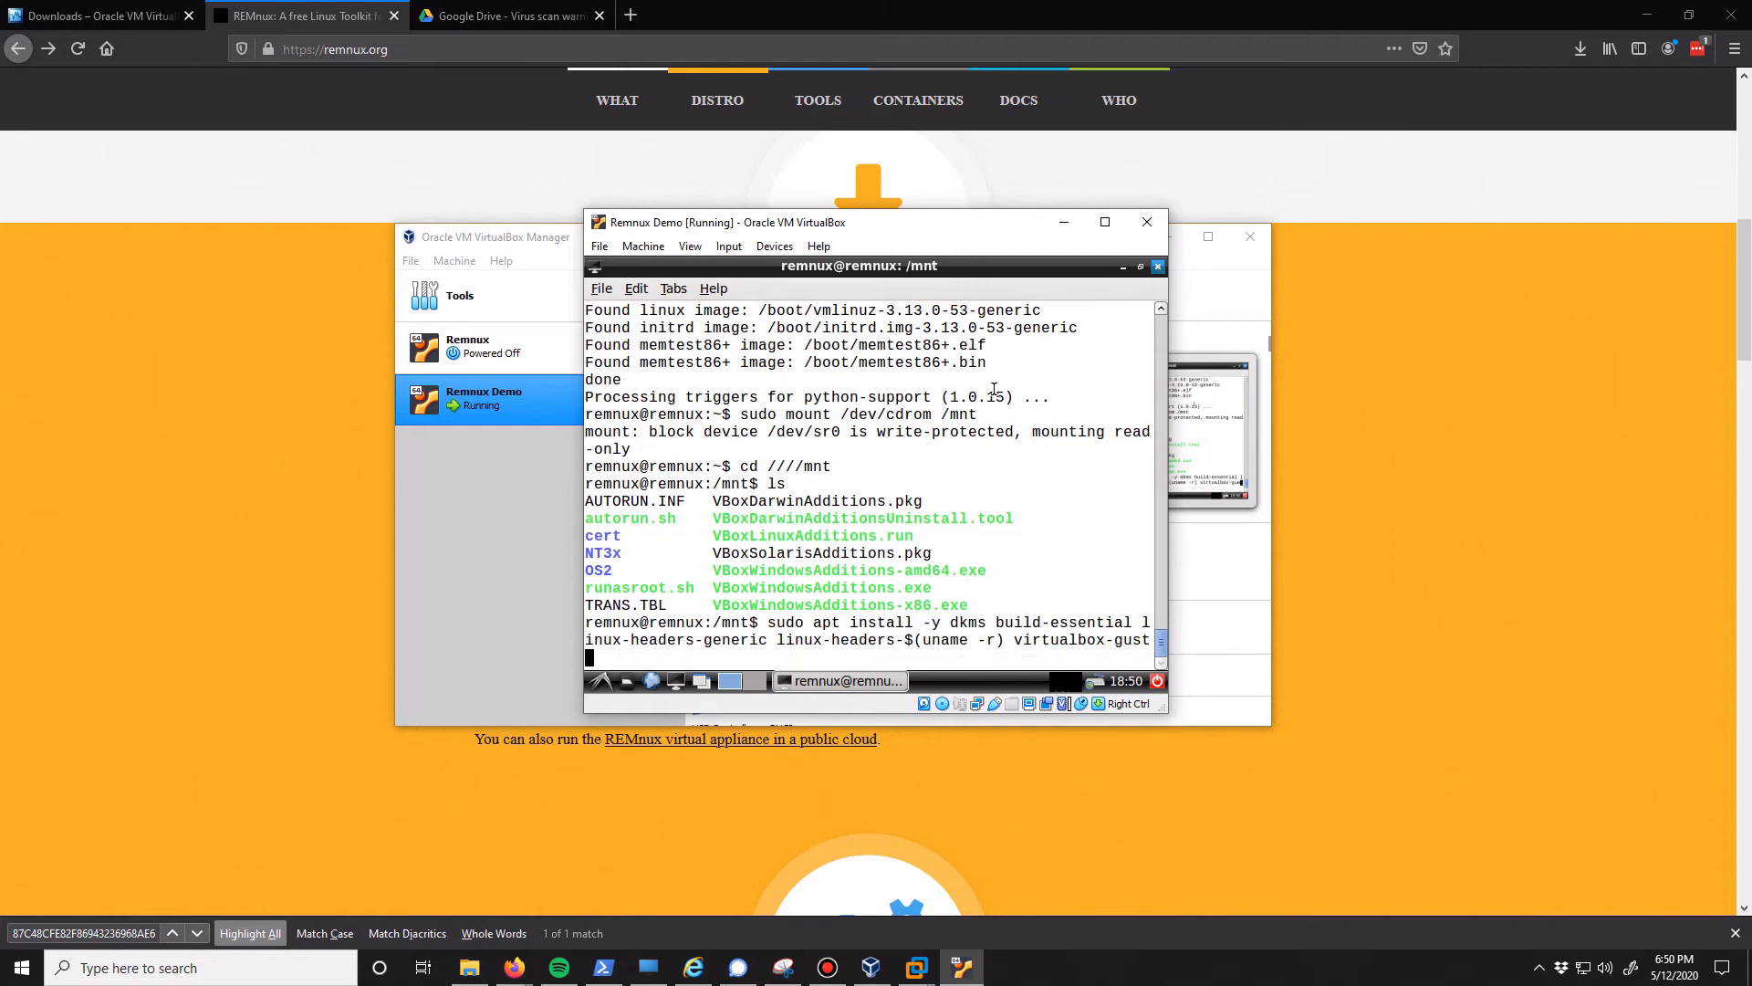
text(st-dkms)
key(Return)
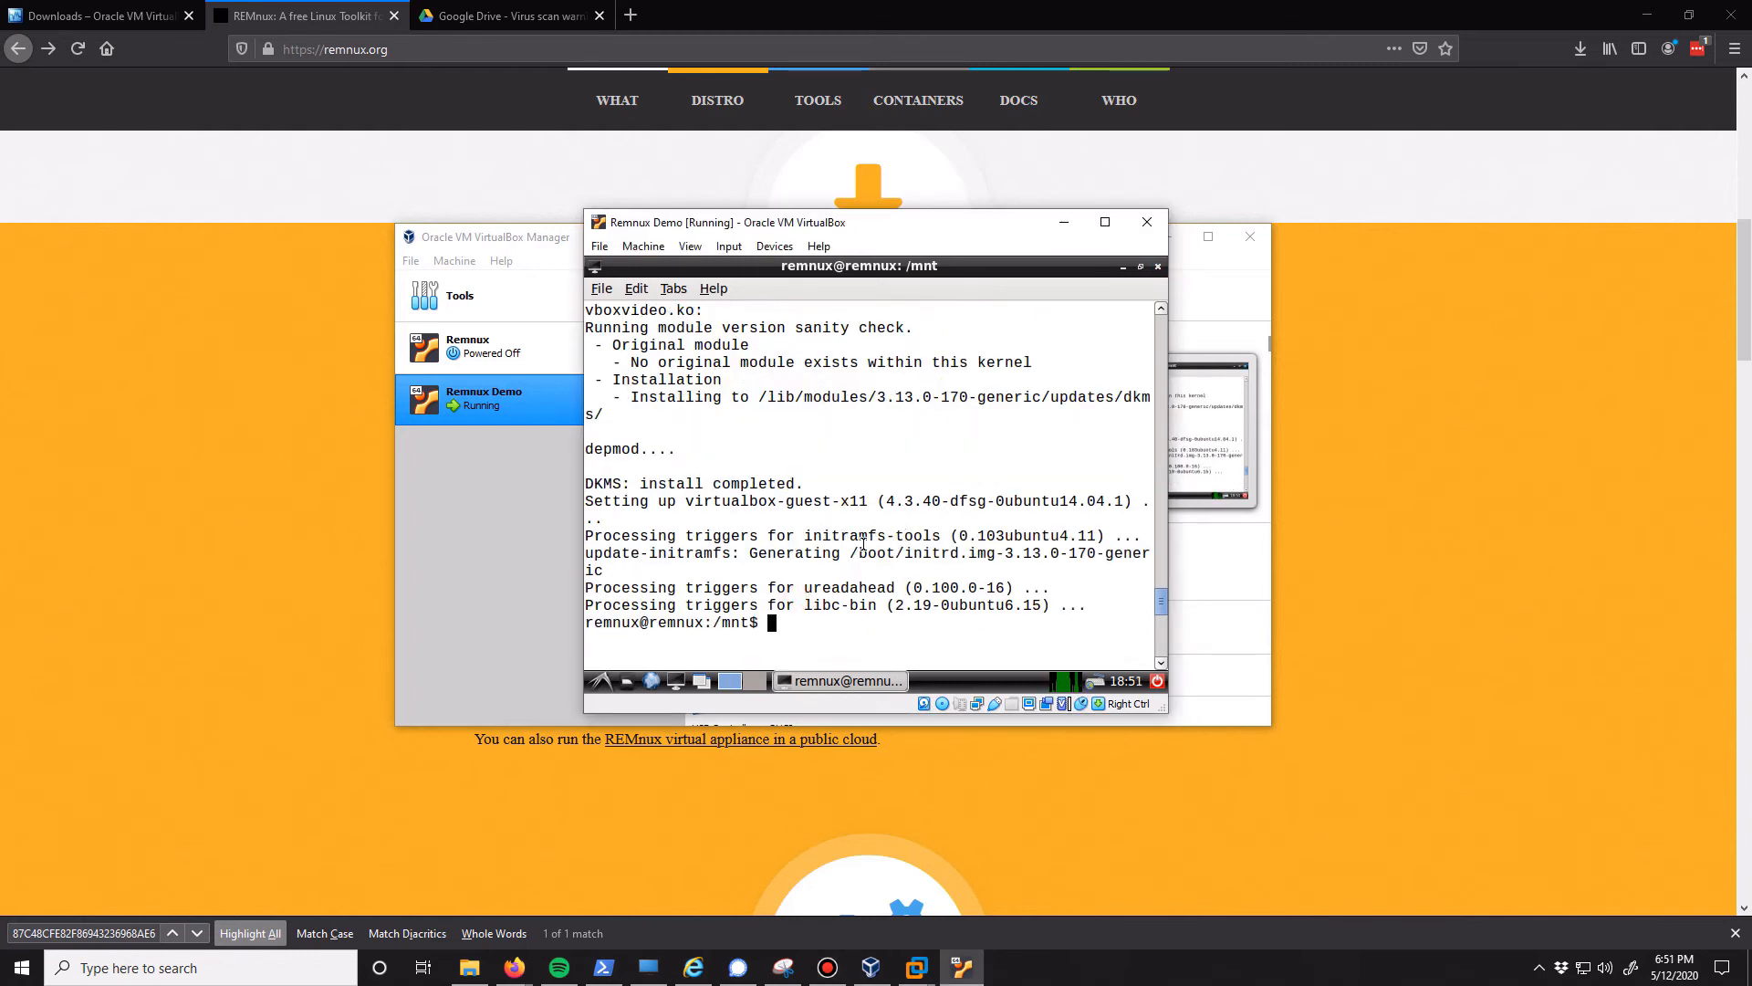
List the files in /mnt again and switch to a root shell with "sudo su"
text(ls)
key(Return)
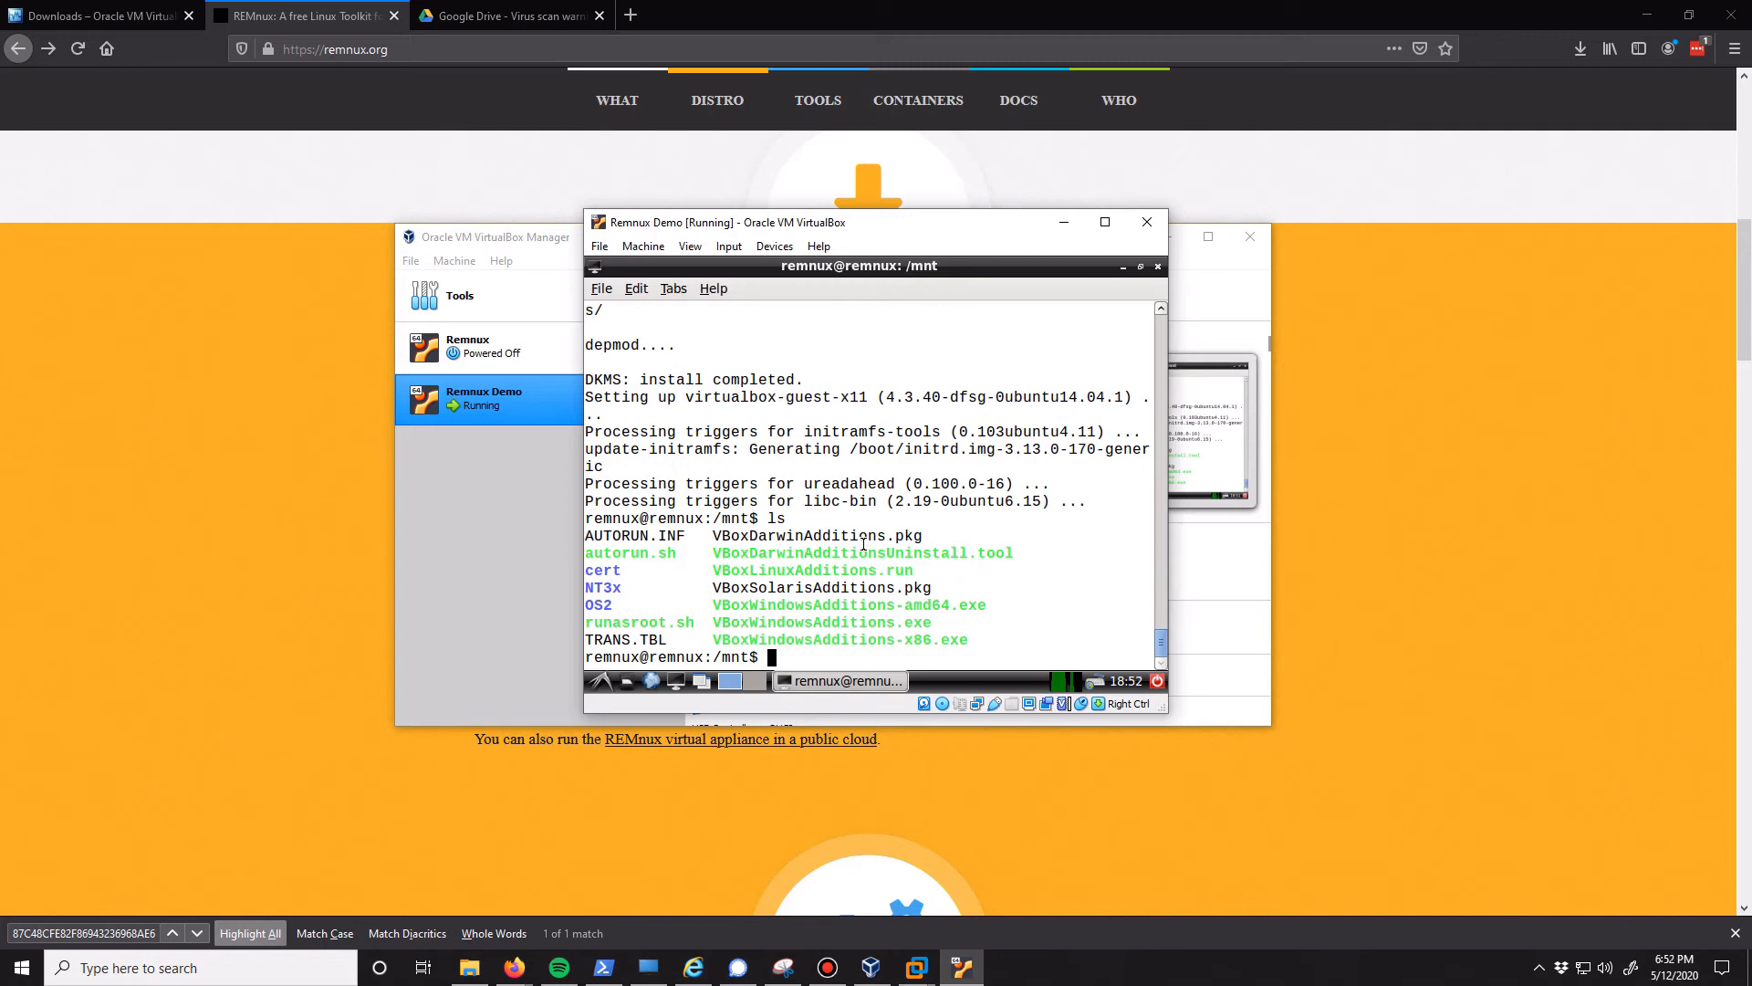
text(sudo su)
key(Return)
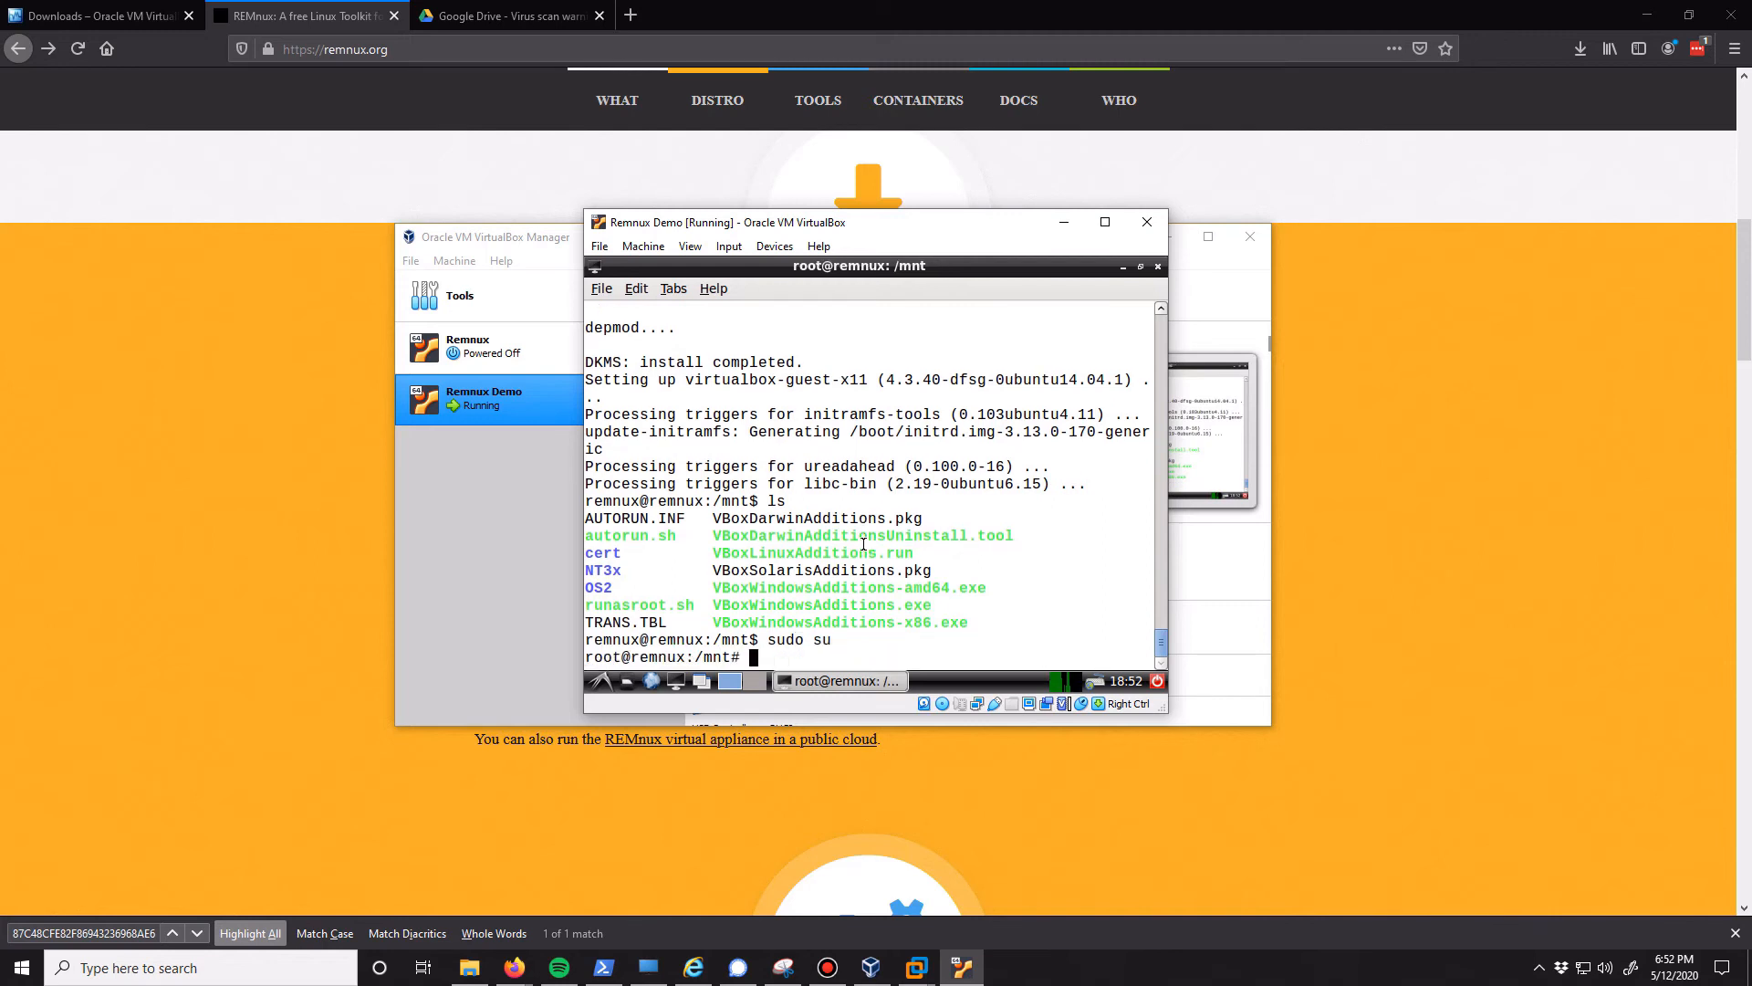
Run the Guest Additions installer ./VBoxLinuxAdditions.run from /mnt as root
text(./VBoxL)
key(Tab)
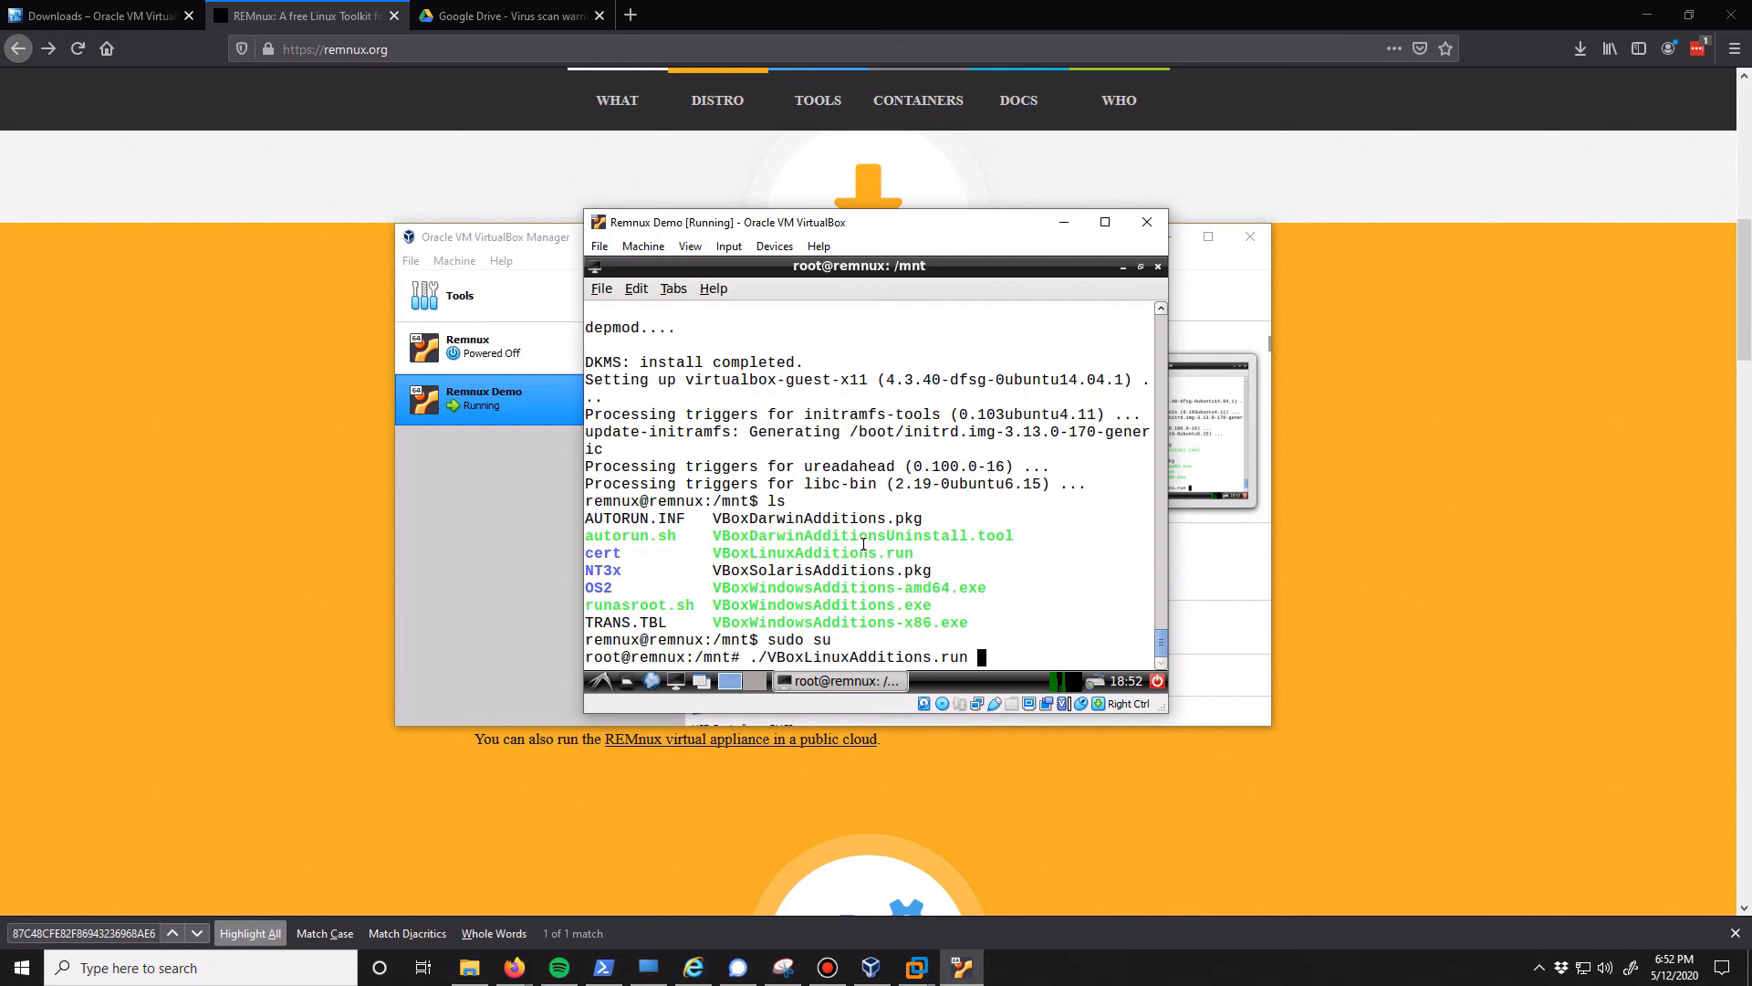
key(Return)
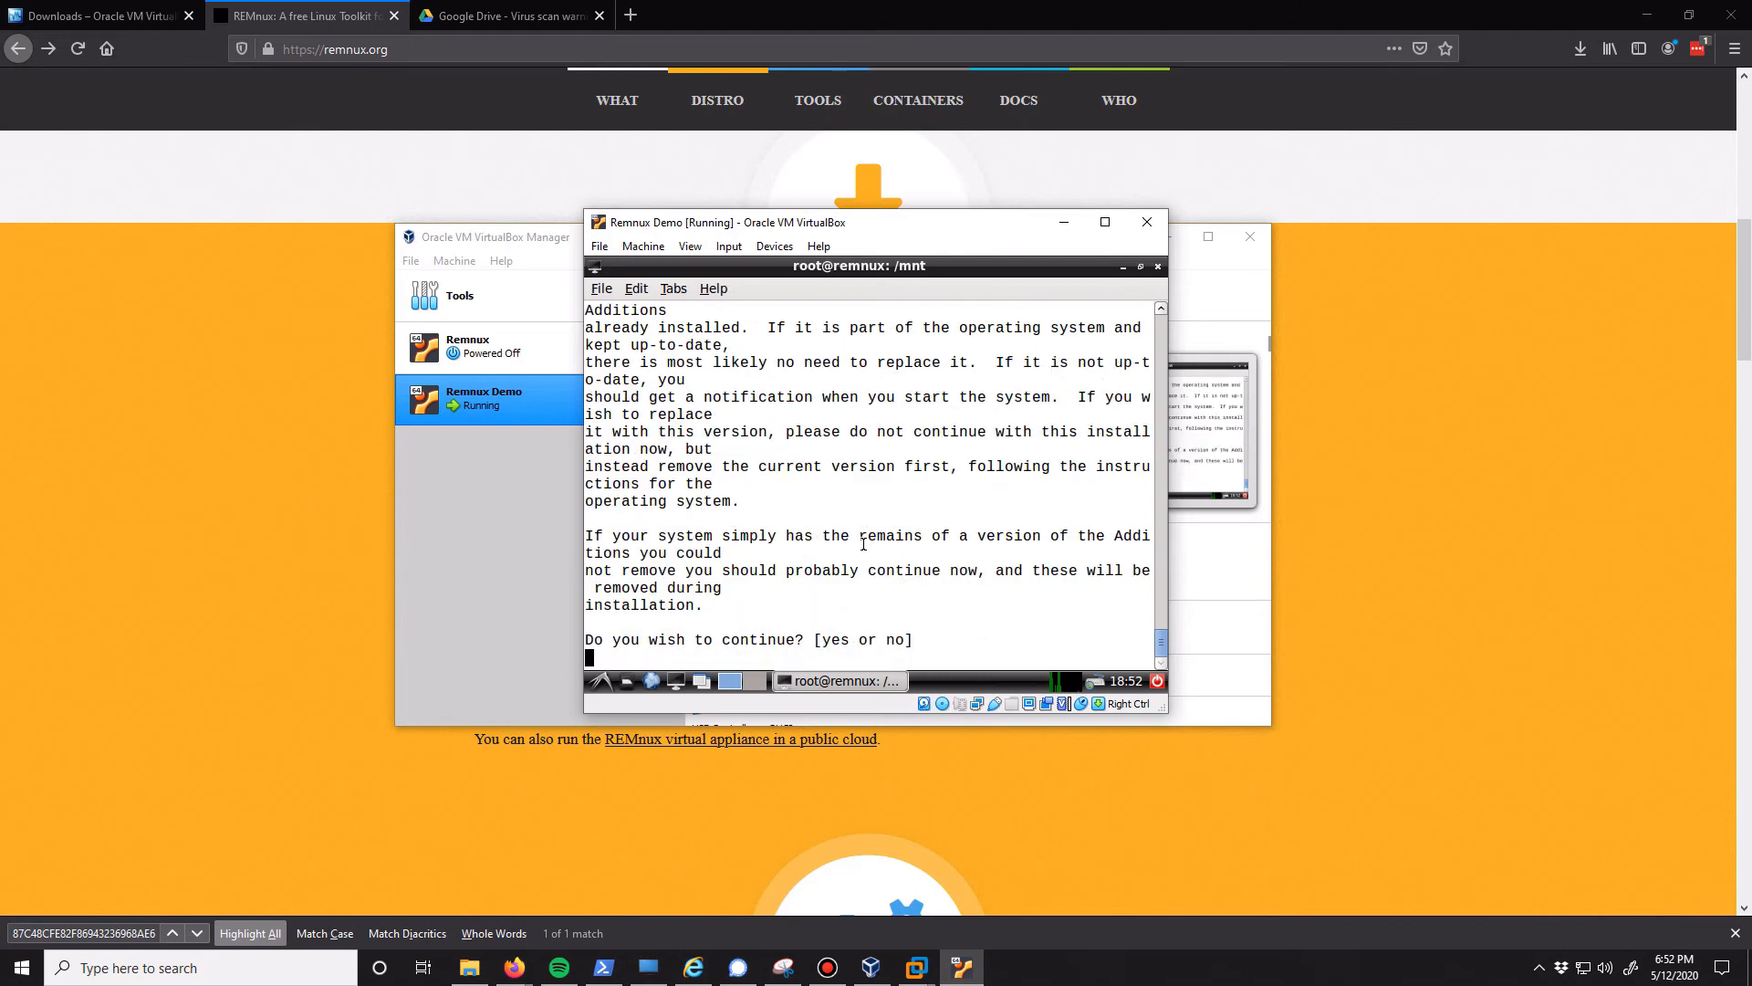
Answer "yes" to continue installing the Guest Additions over the existing version
text(yes)
key(Return)
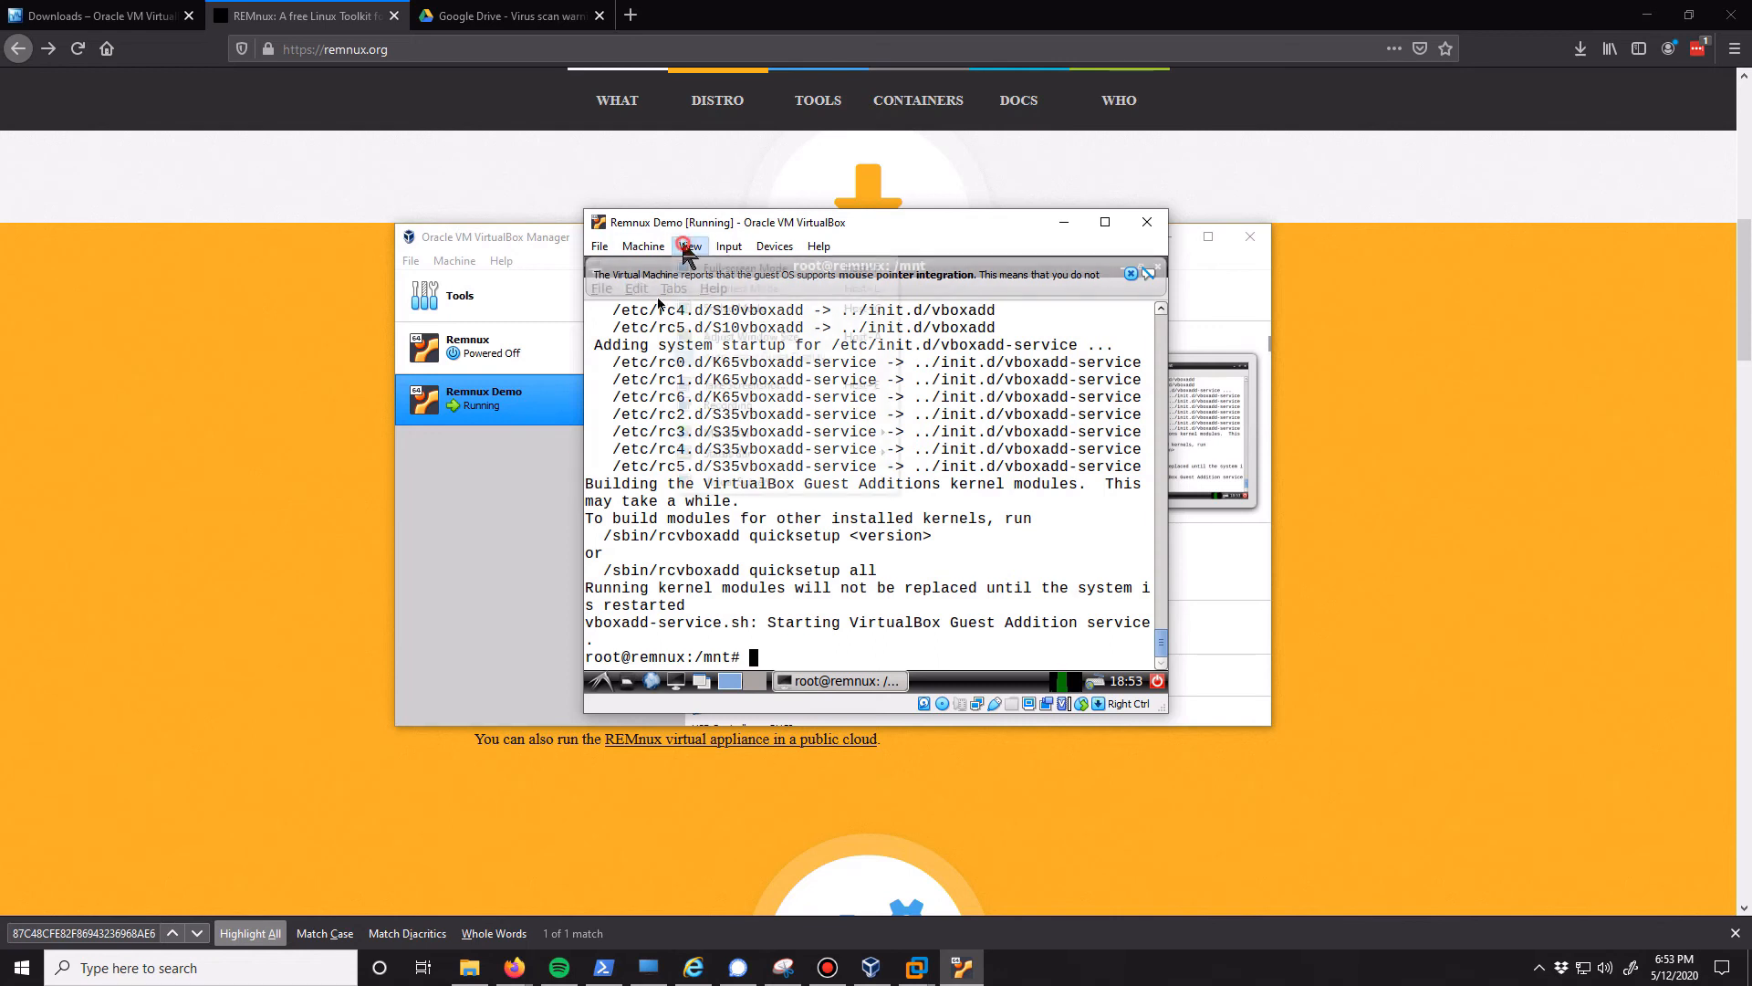
click(690, 246)
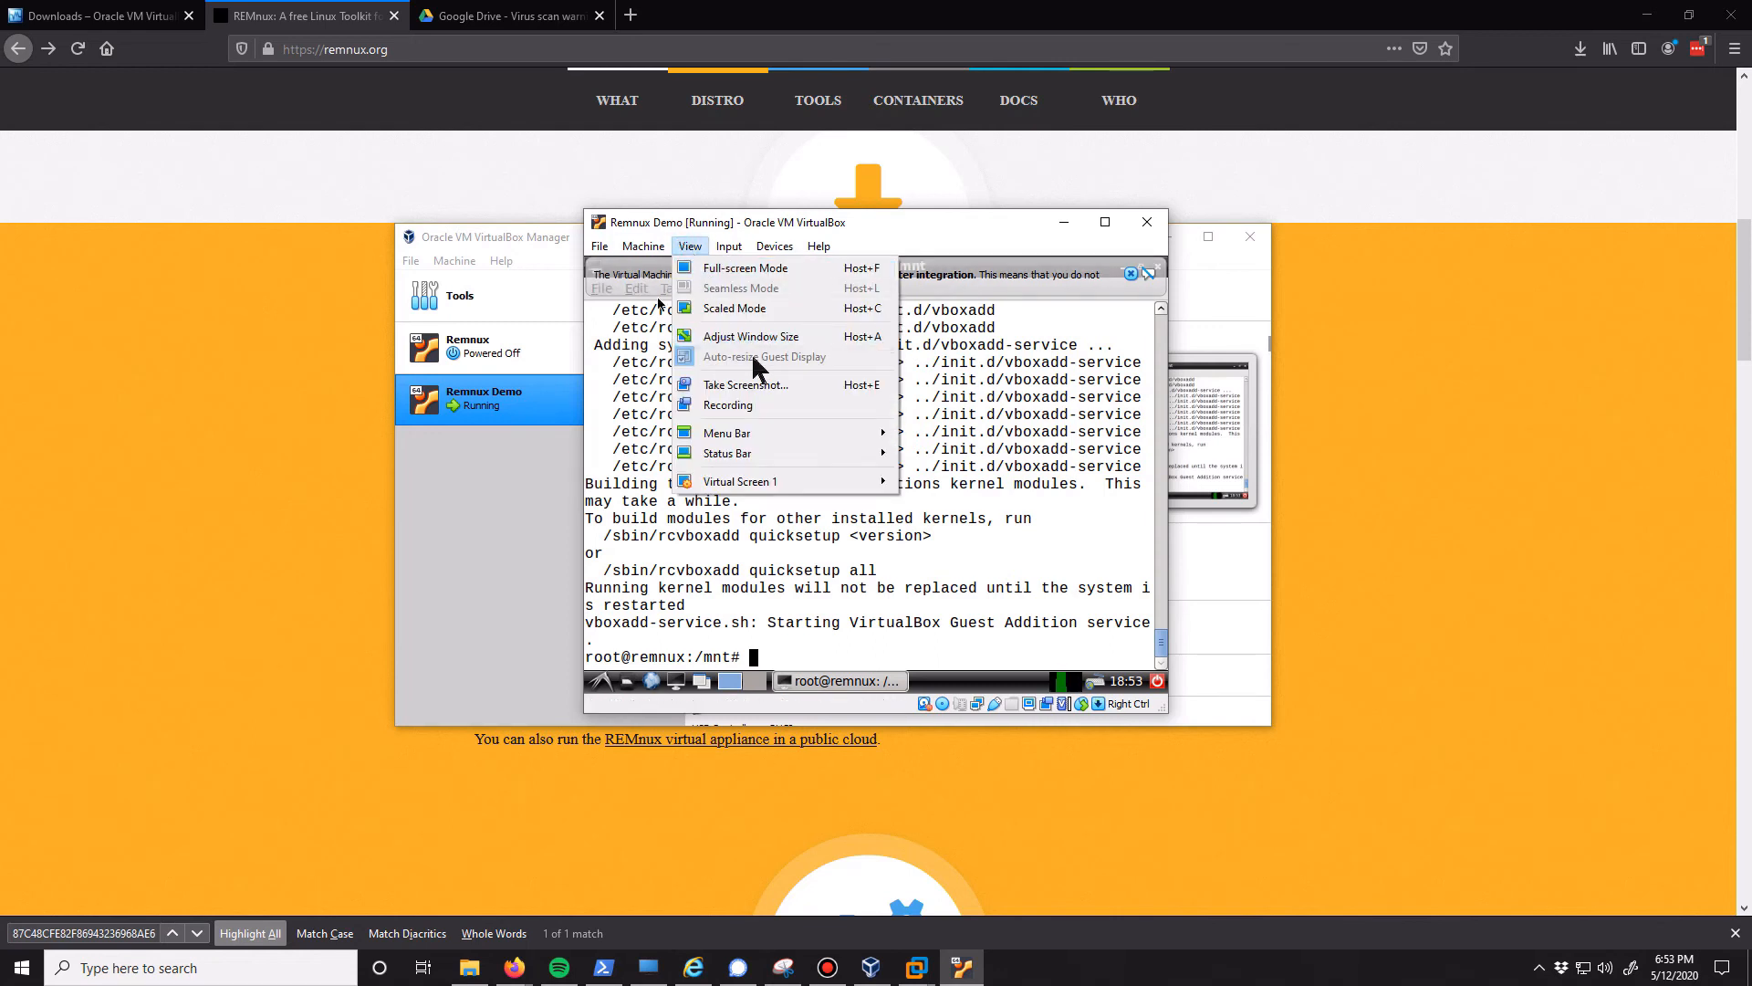
click(799, 608)
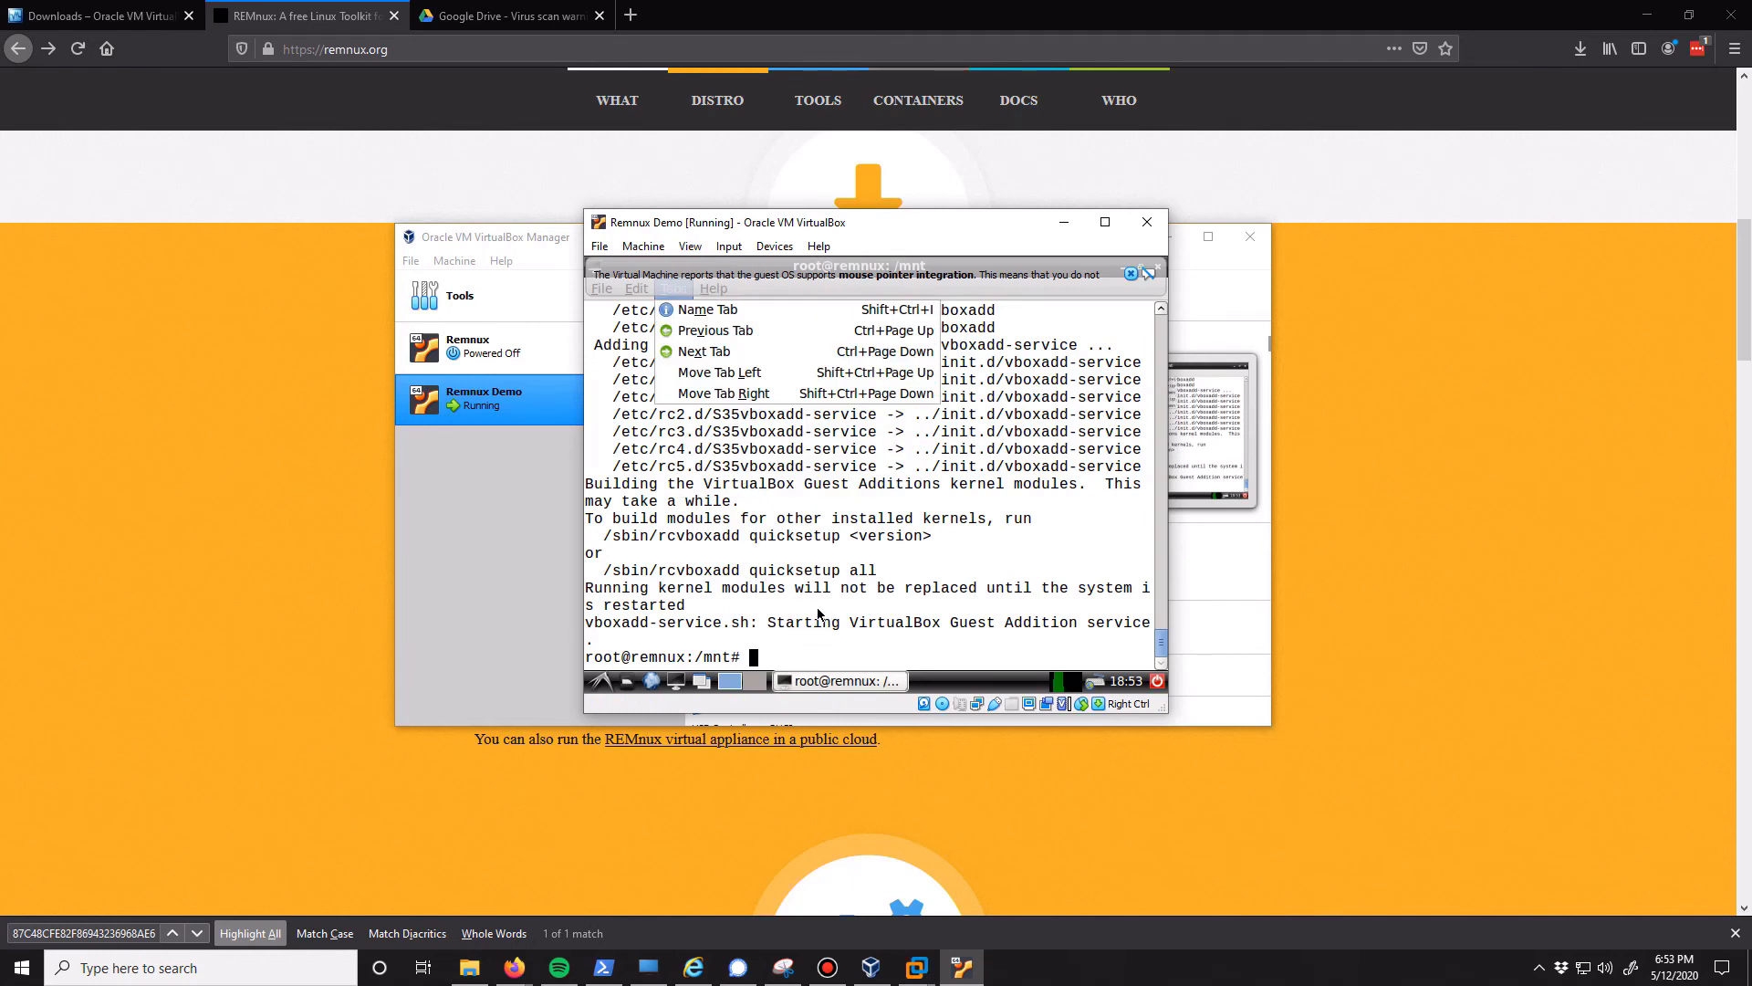
key(Left)
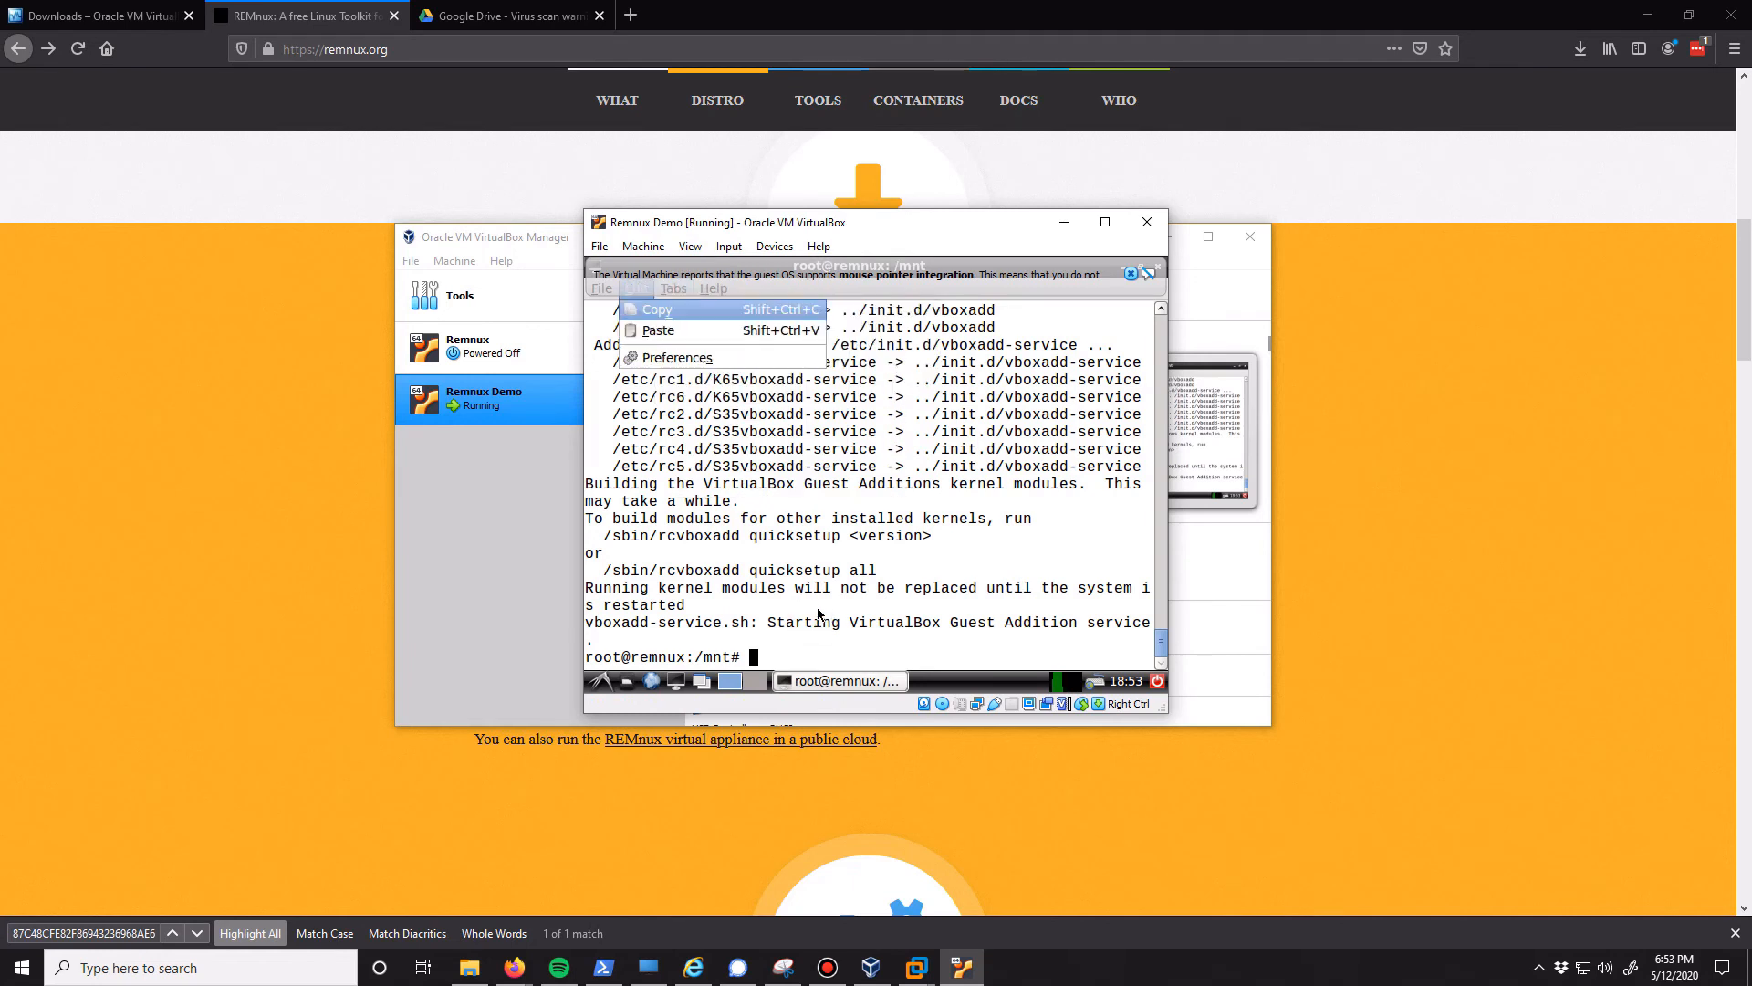
click(764, 596)
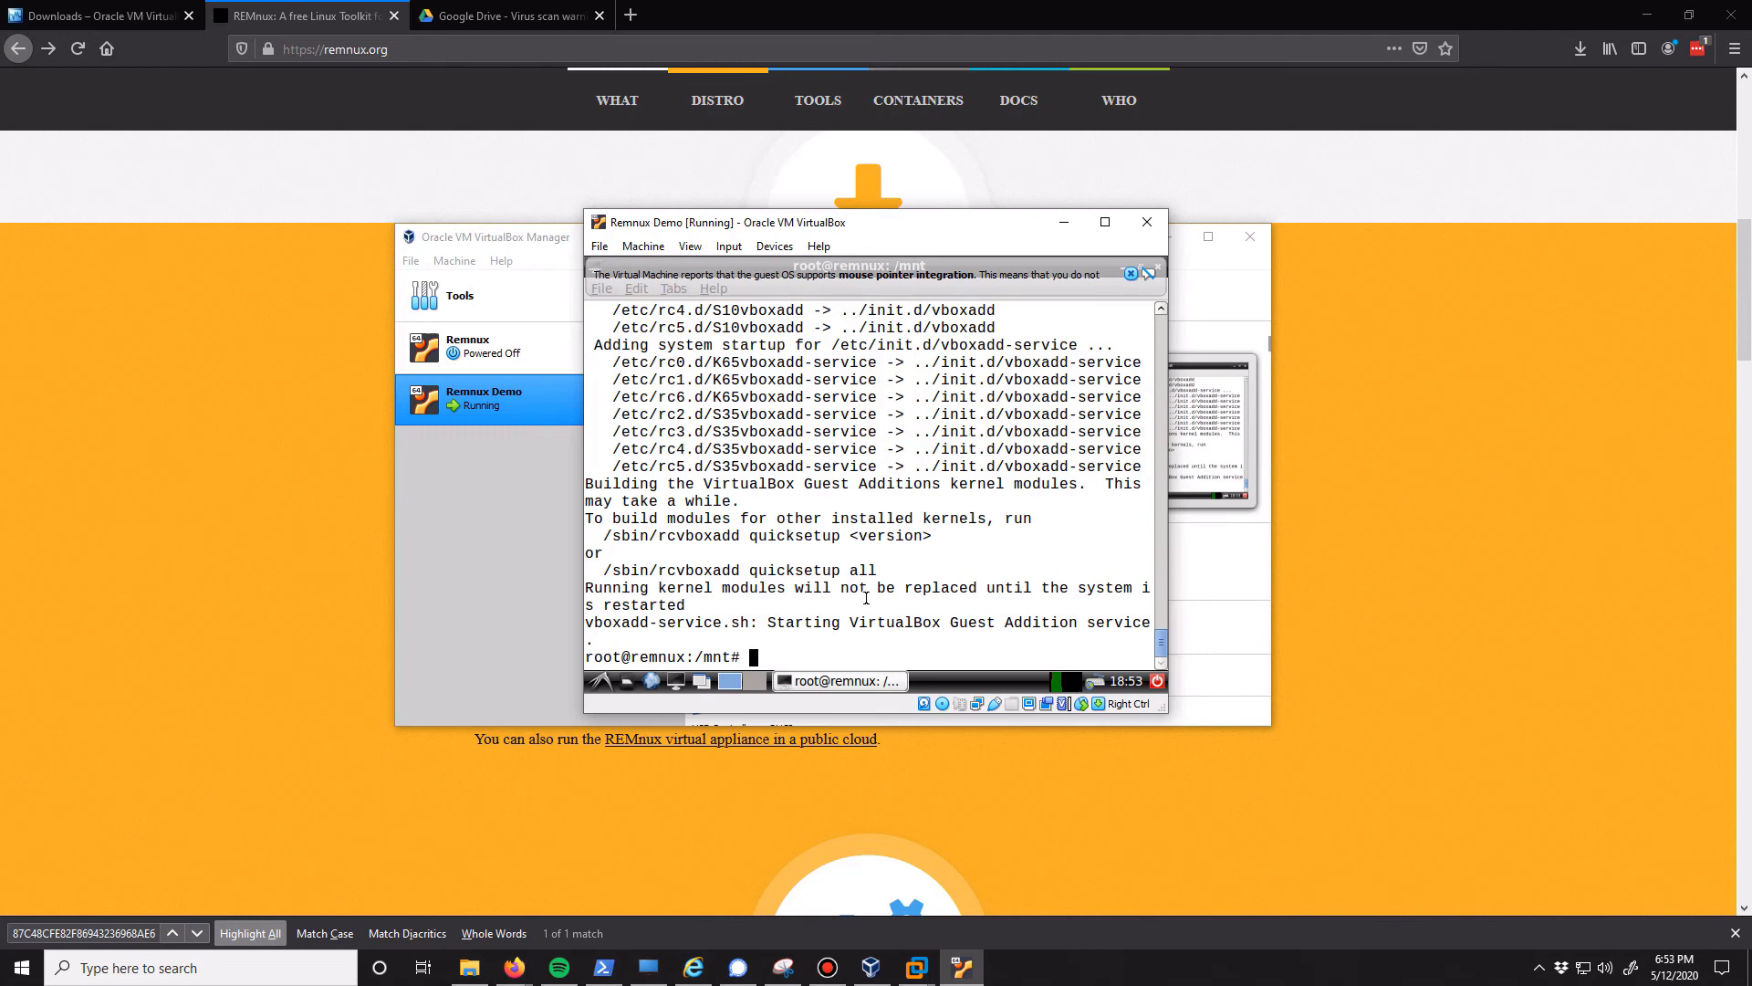
Exit the root shell back to the regular user and reboot the guest system
text(exut)
key(Return)
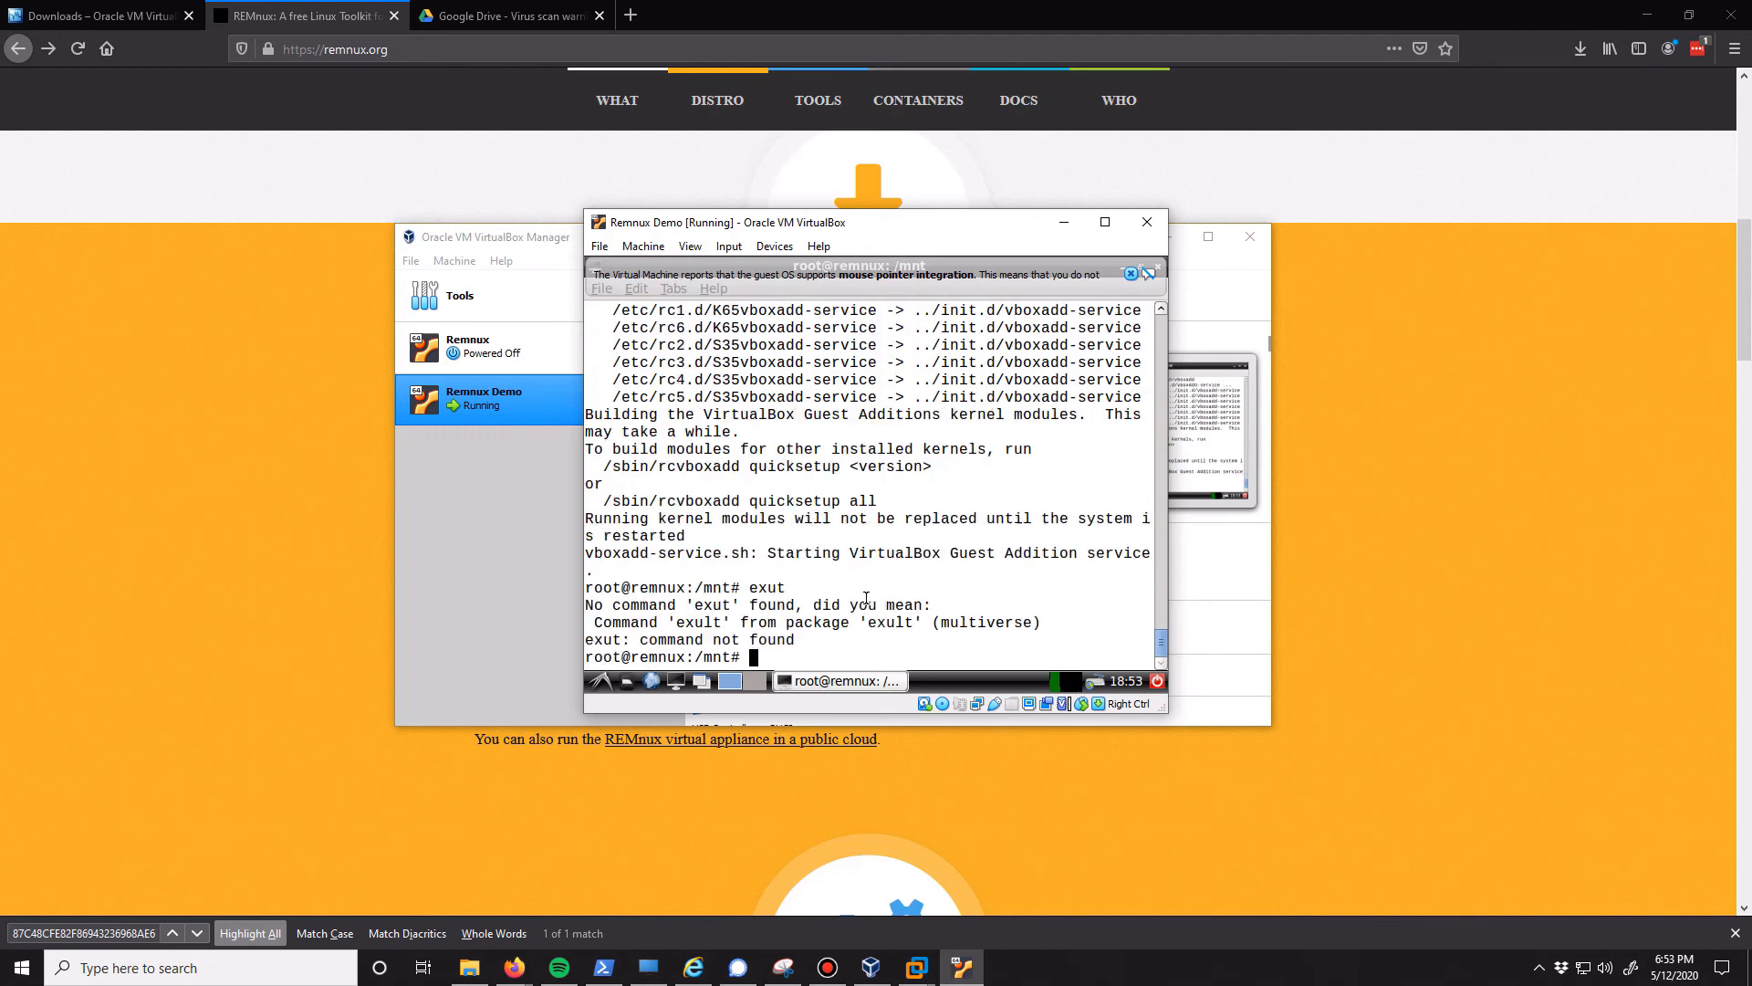
text(exit)
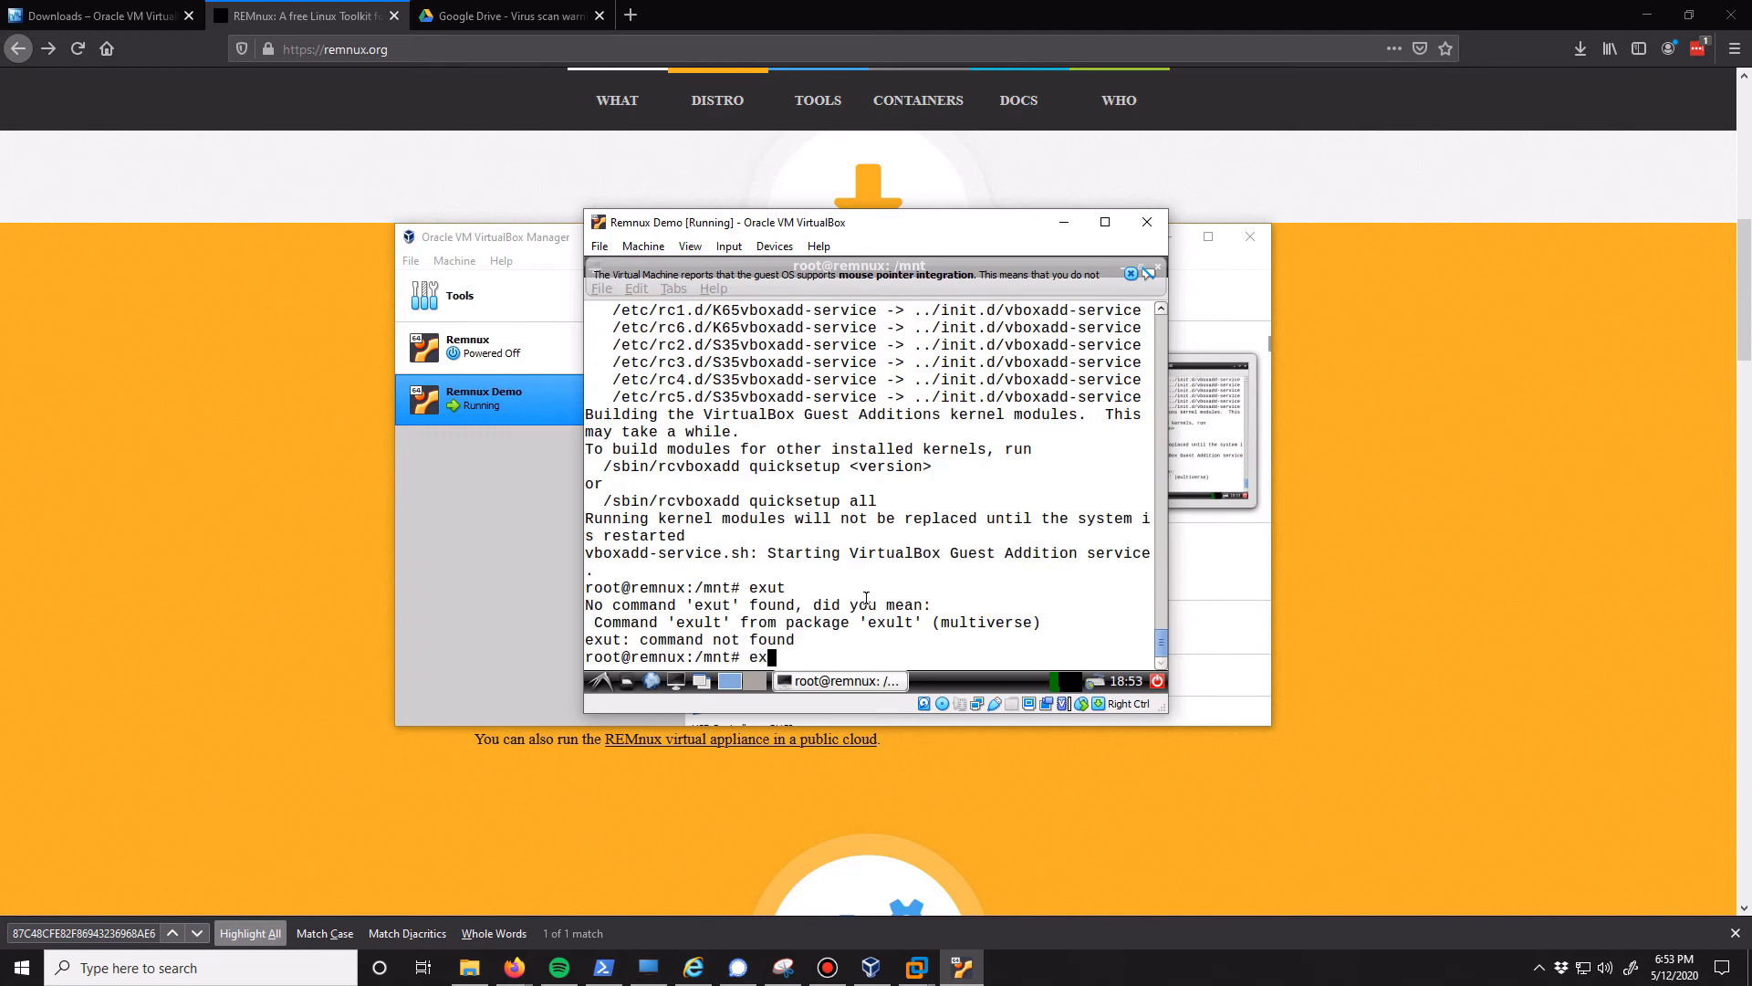
key(Return)
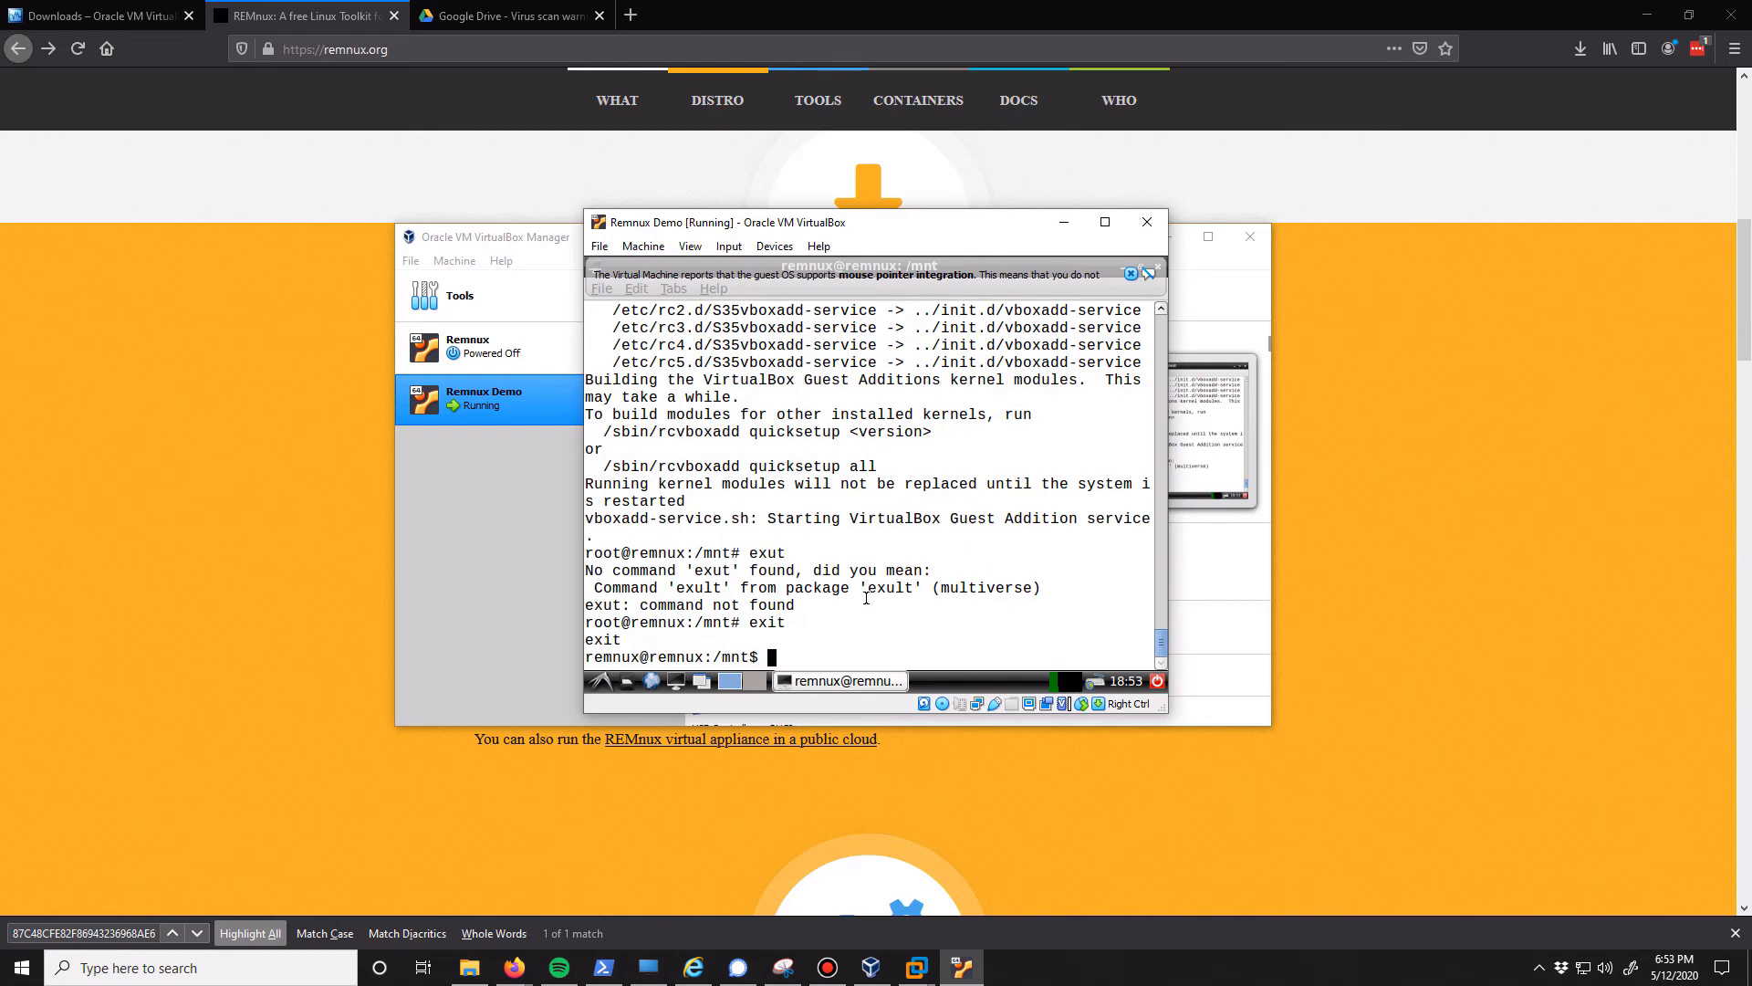
text(re)
text(boot)
key(Return)
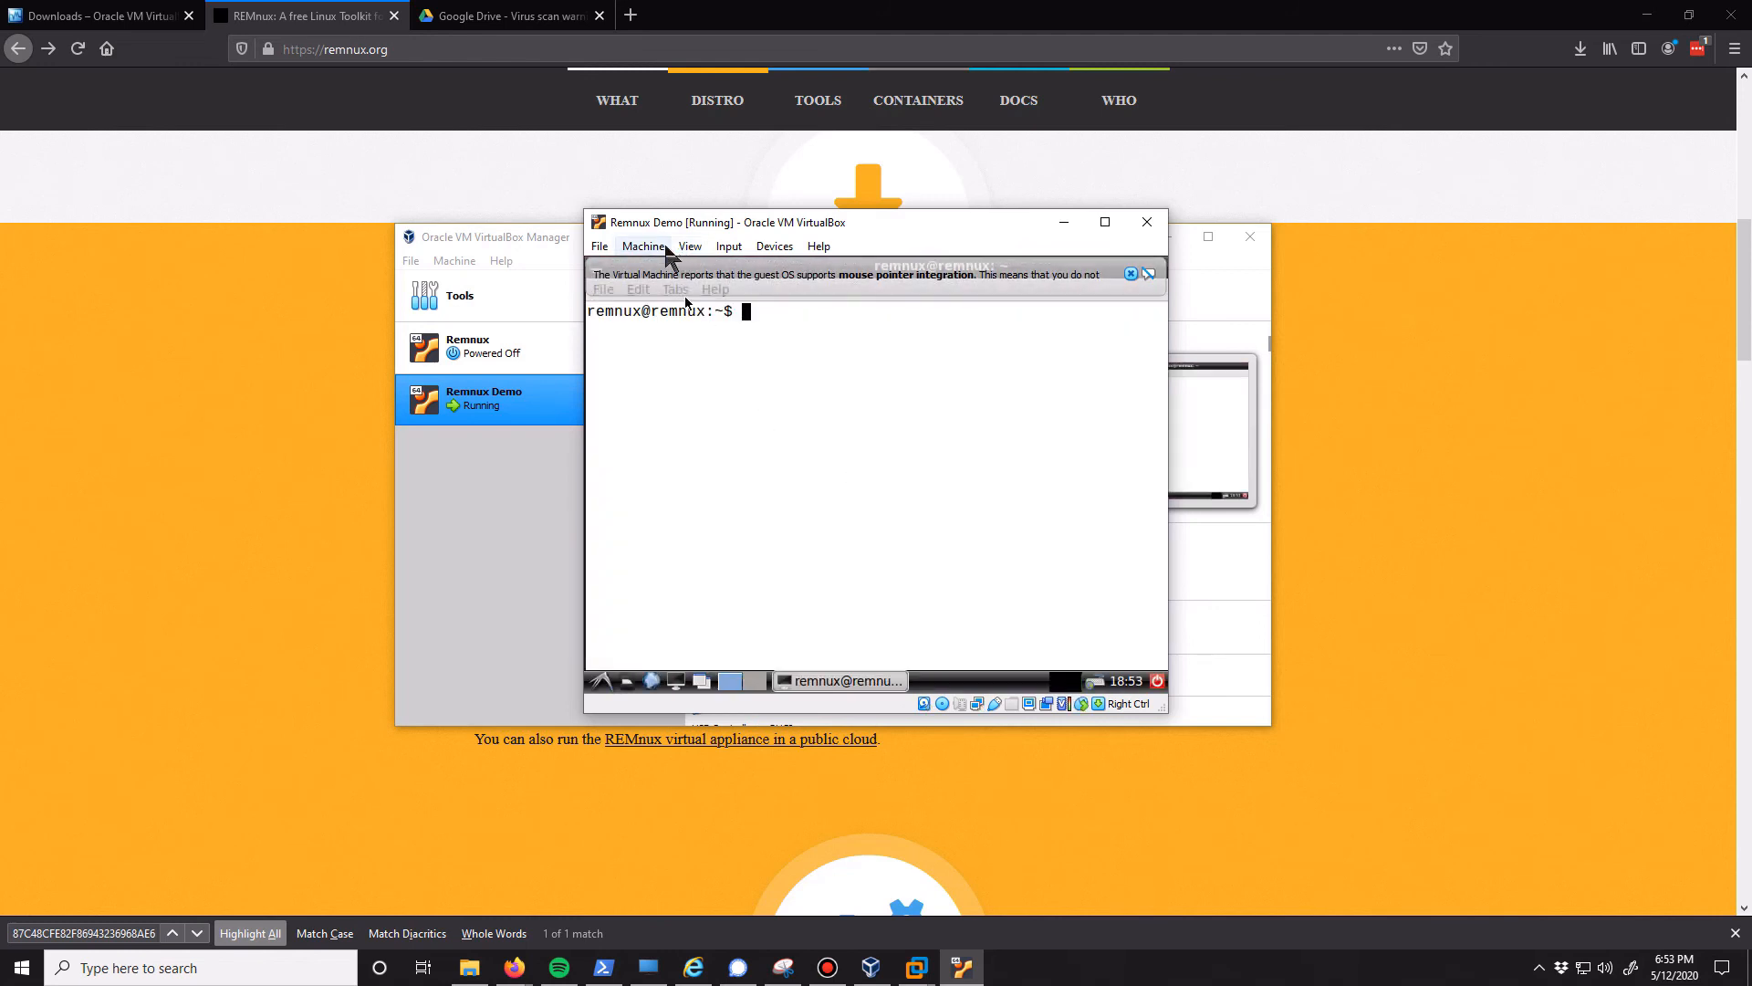
Check whether Auto-resize Guest Display is available and inspect the resolution in the guest's Monitor Settings without changing it
click(690, 246)
click(735, 363)
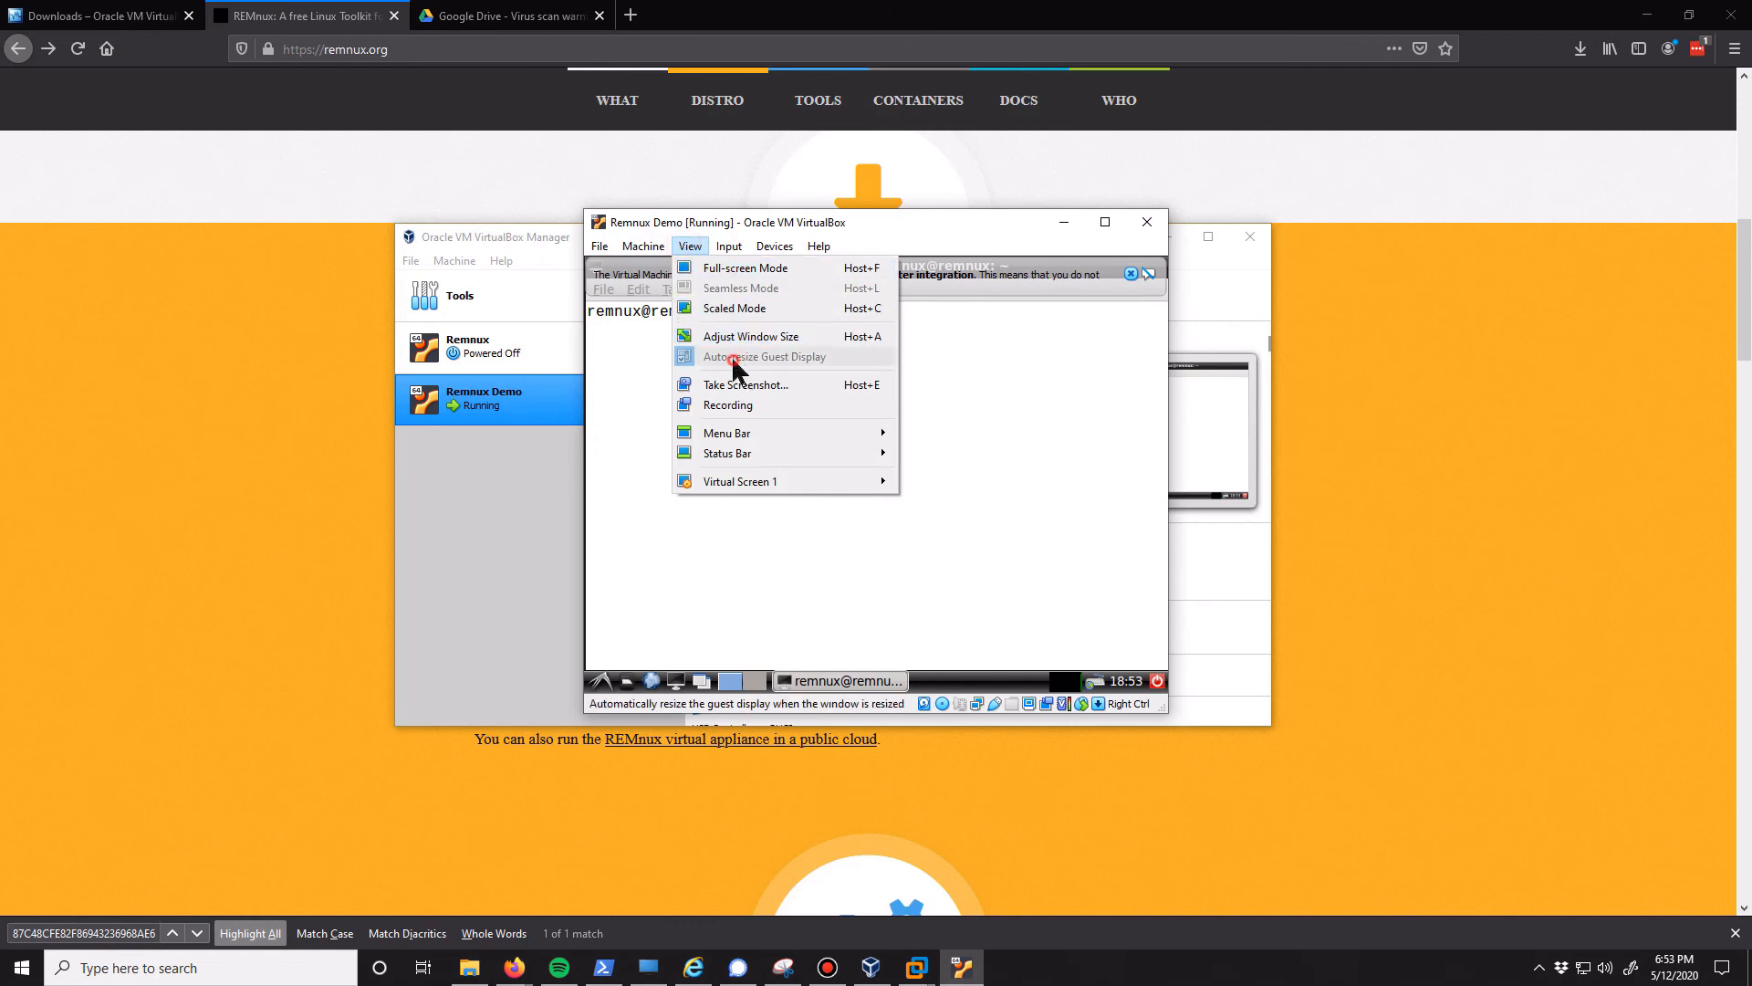
click(922, 557)
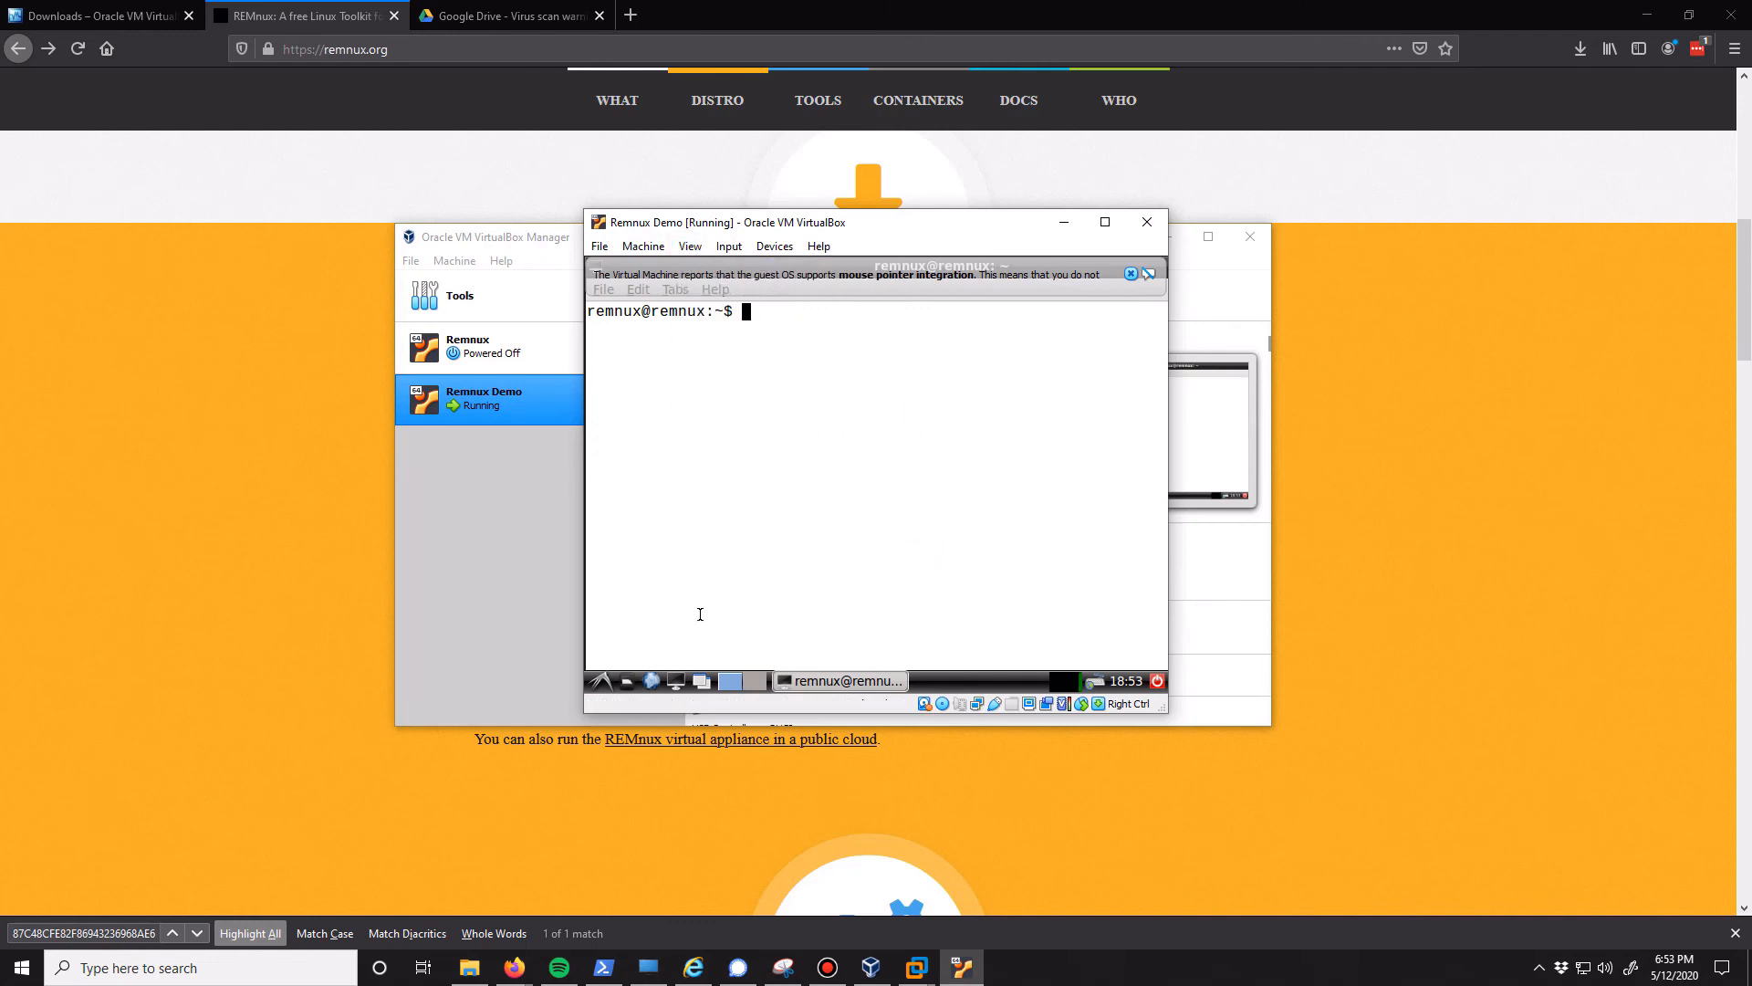
click(602, 681)
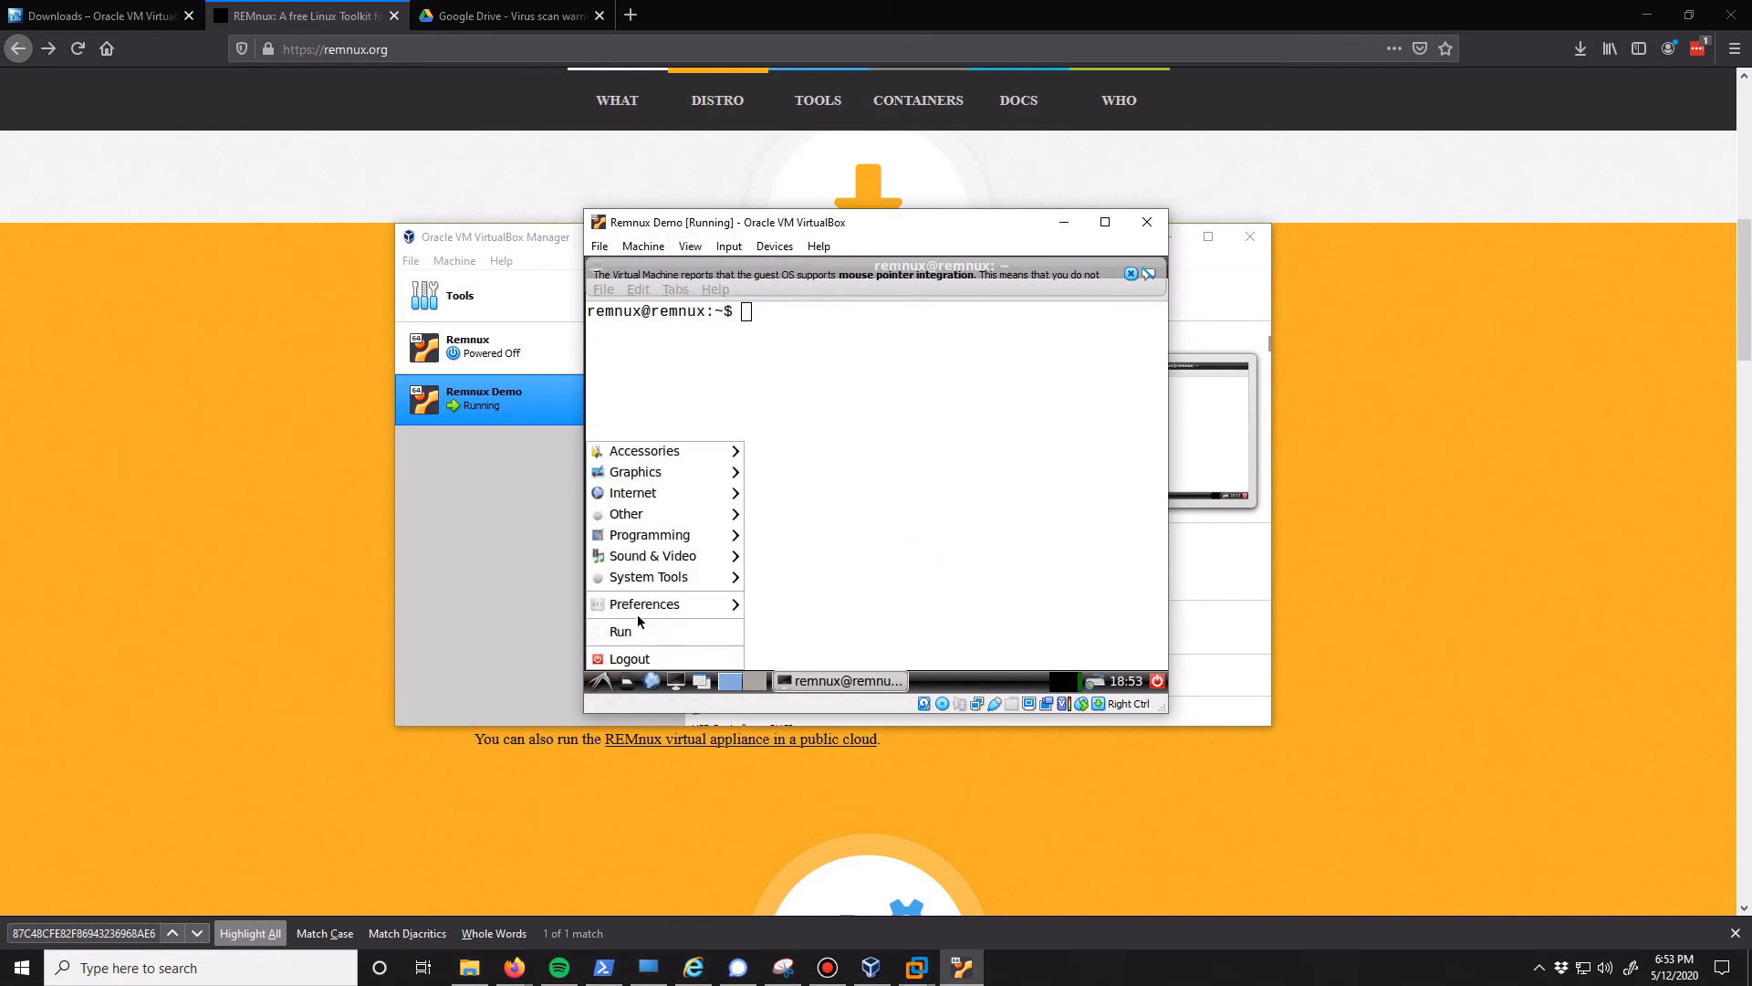
mouse_move(644, 607)
click(815, 640)
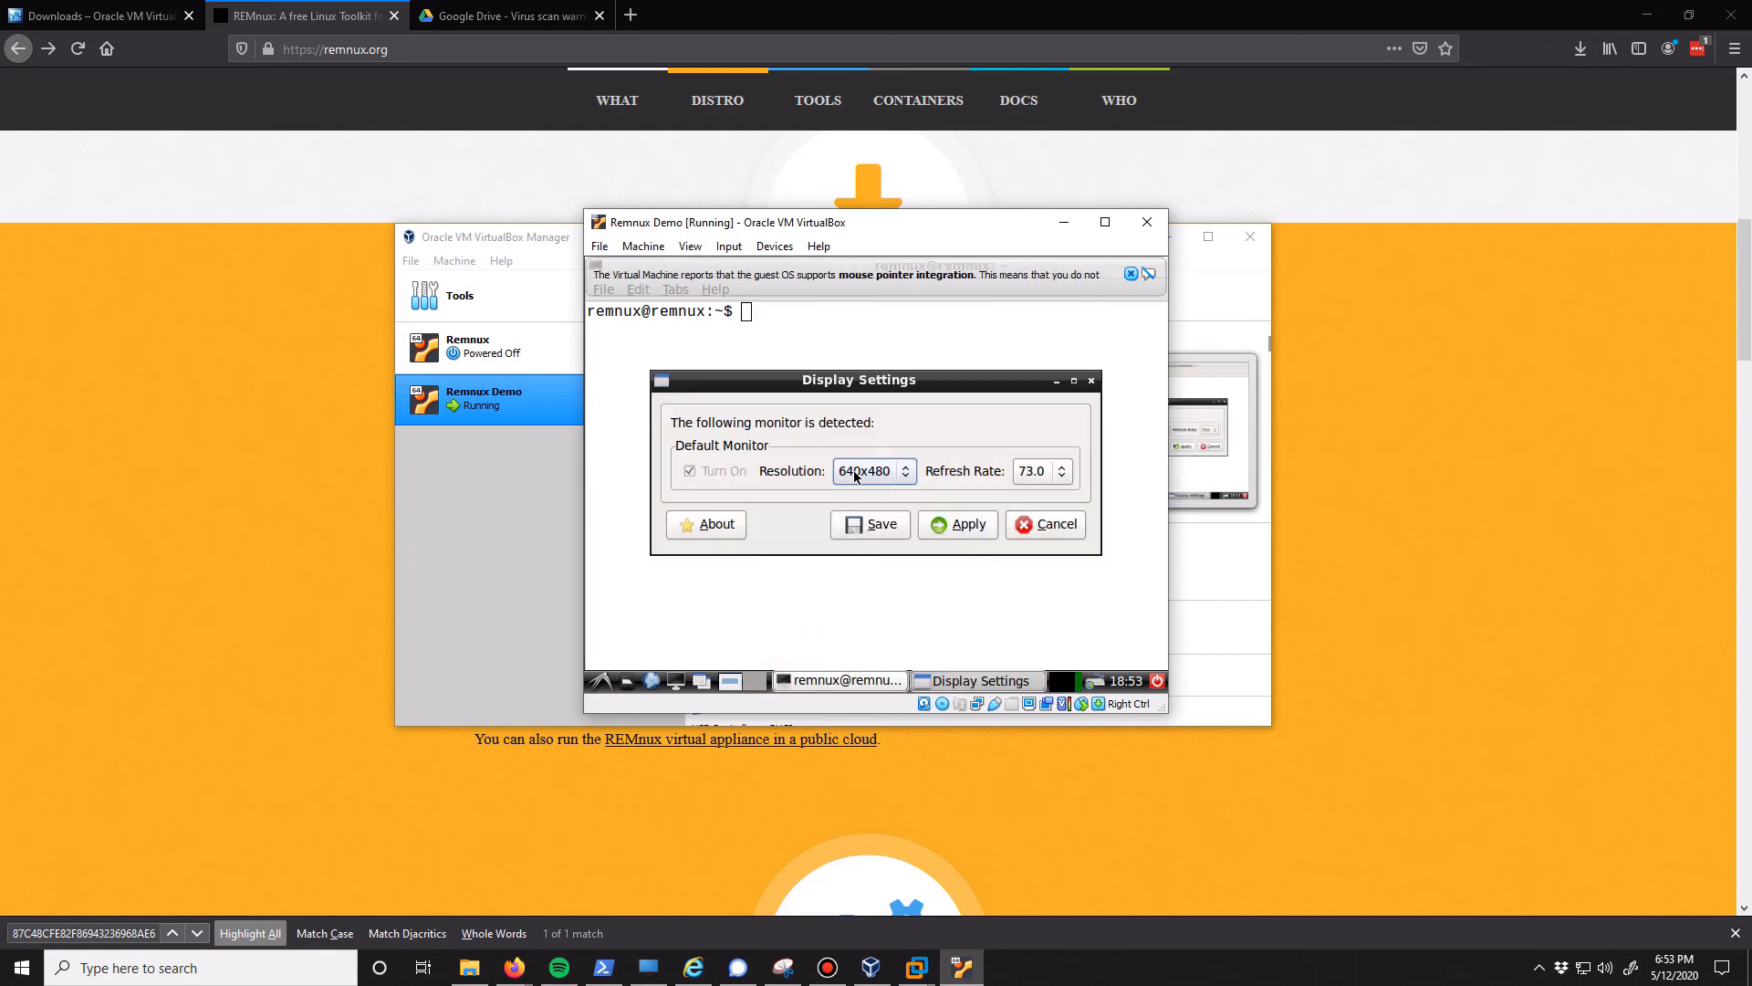
click(1045, 535)
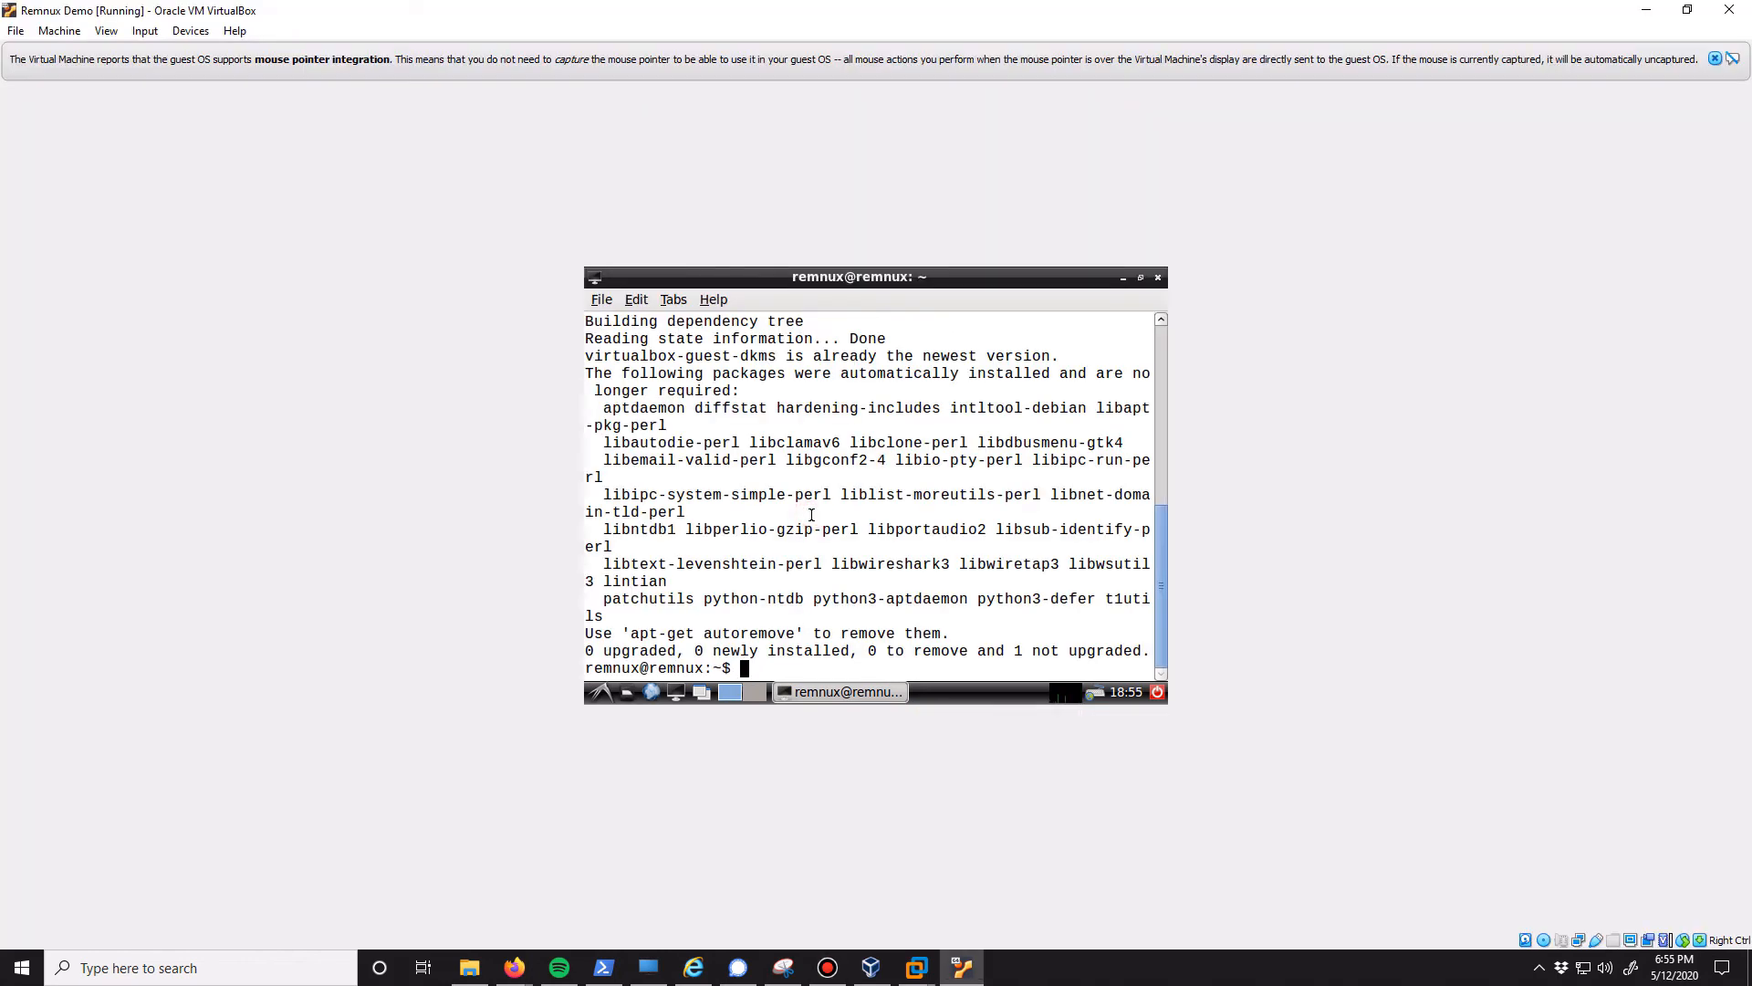
Run "sudo apt install -f" in the terminal to fix any broken package dependencies
text(sudo apt install -f)
key(Return)
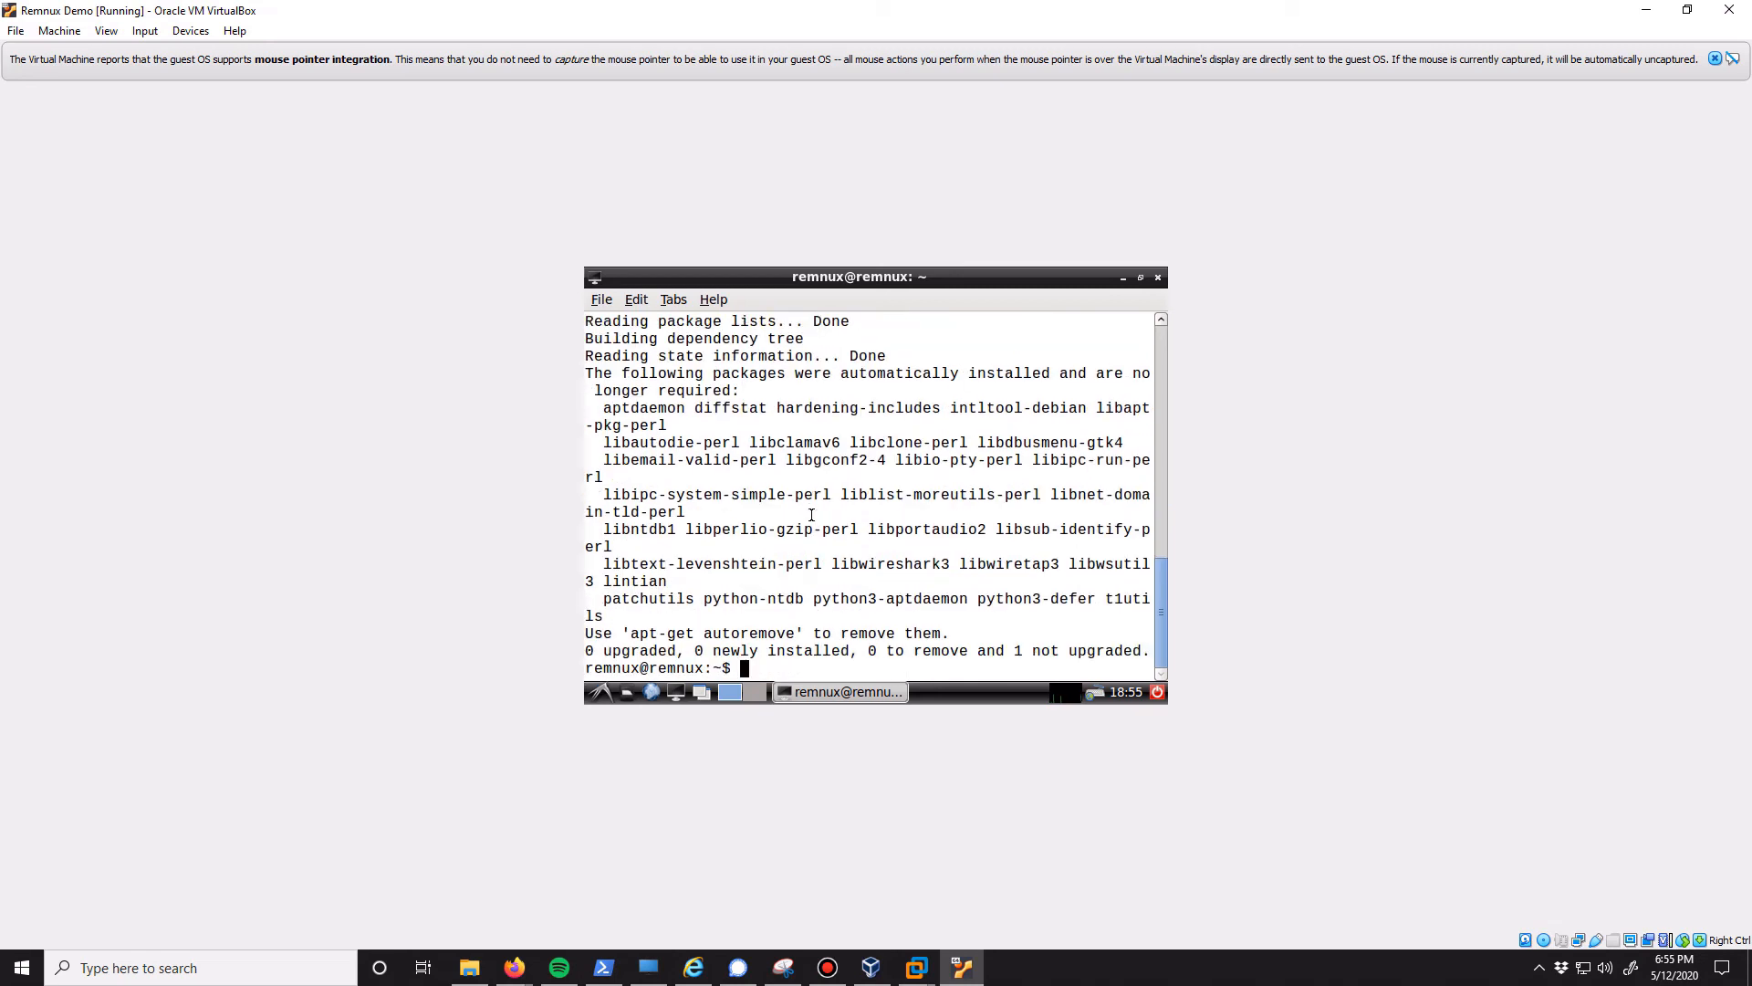
Check the virtual machine's display options and reboot the guest from the terminal
click(106, 30)
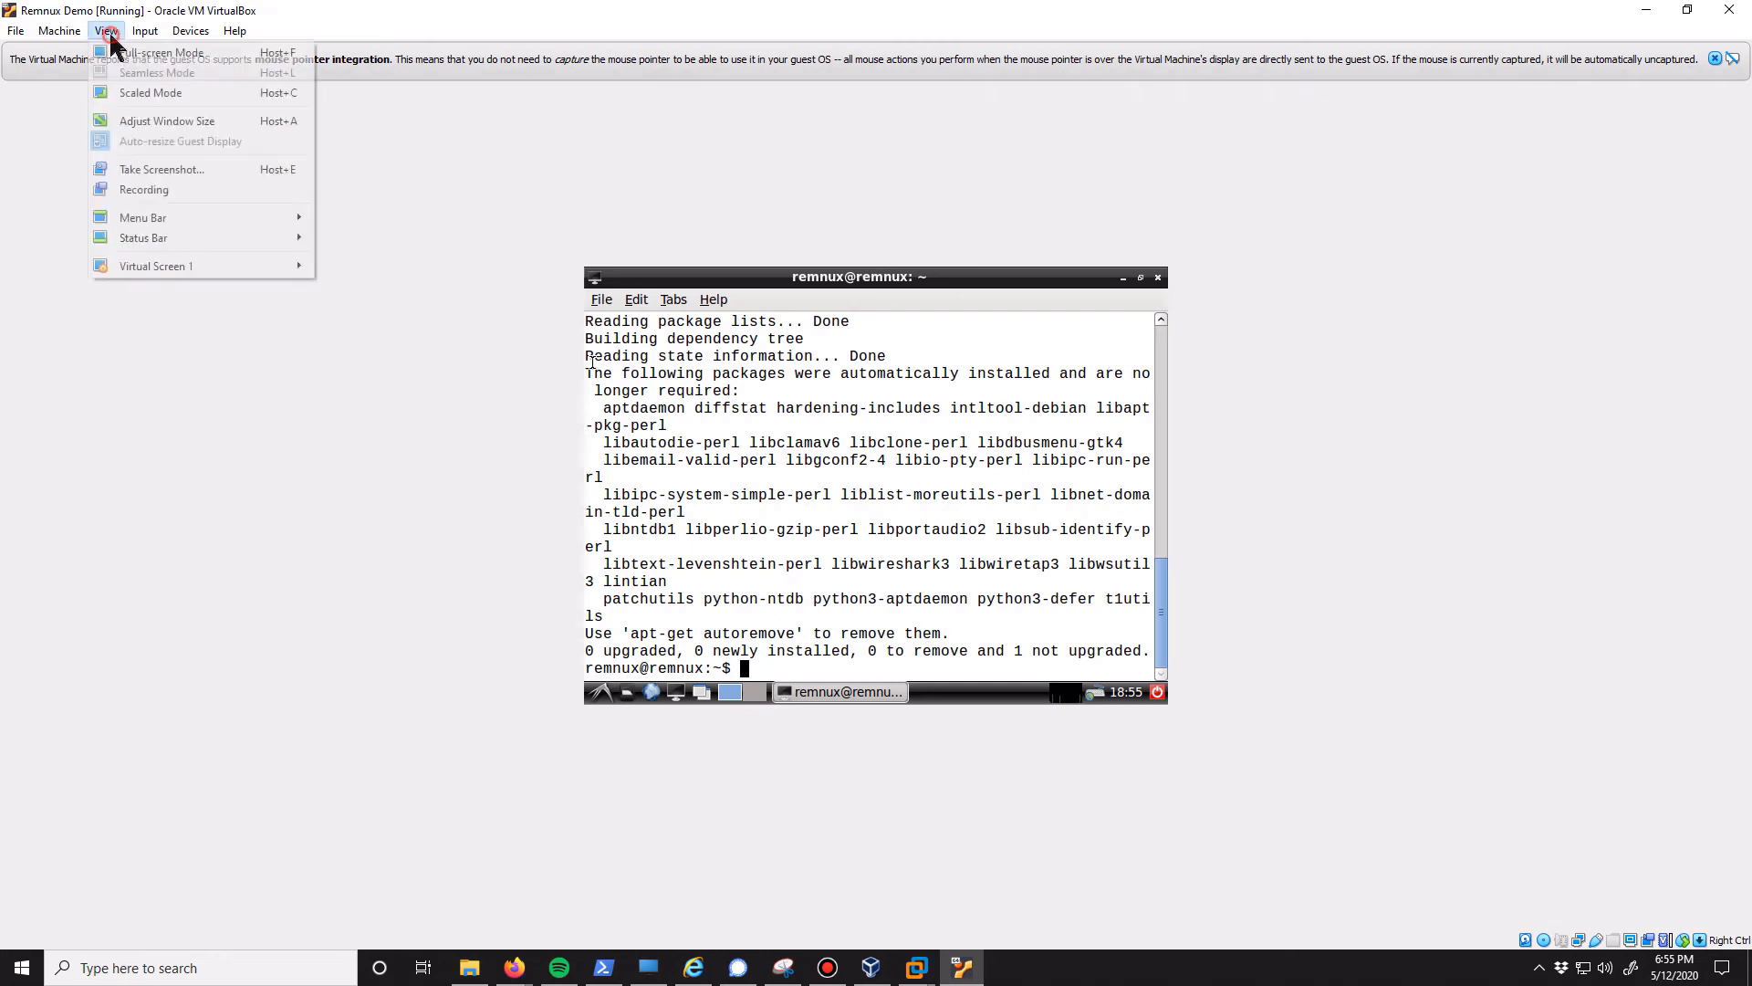
click(819, 503)
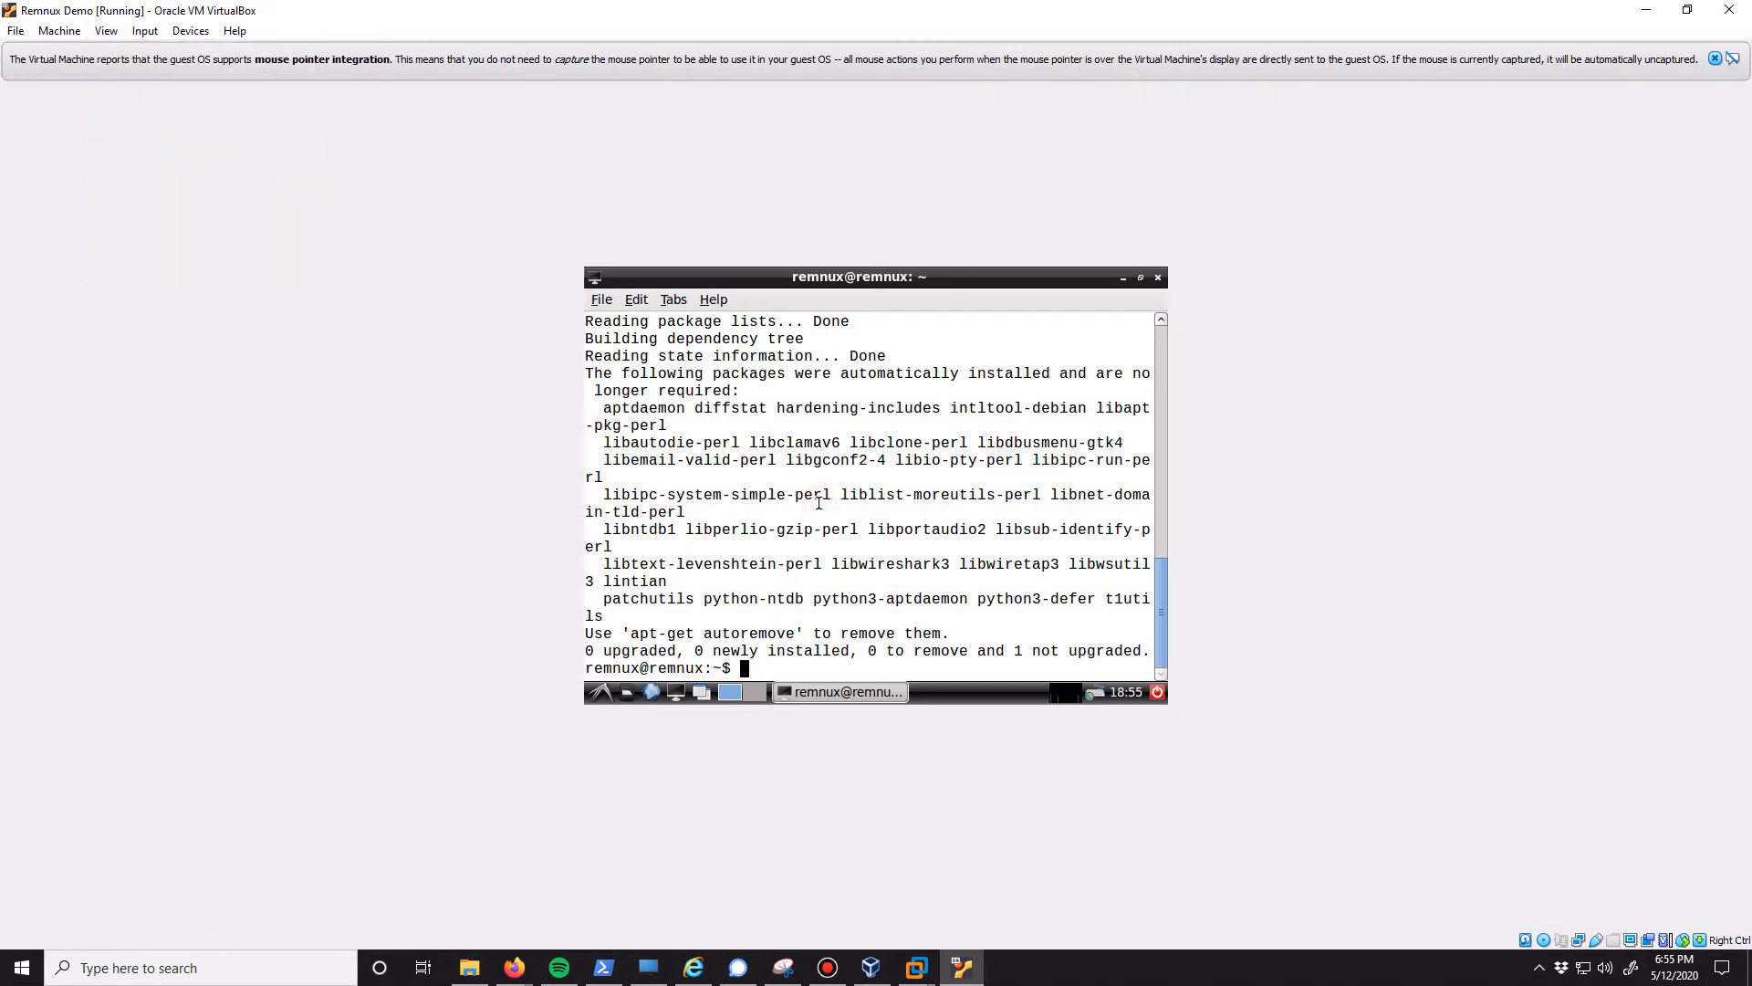
text(reboot)
key(Return)
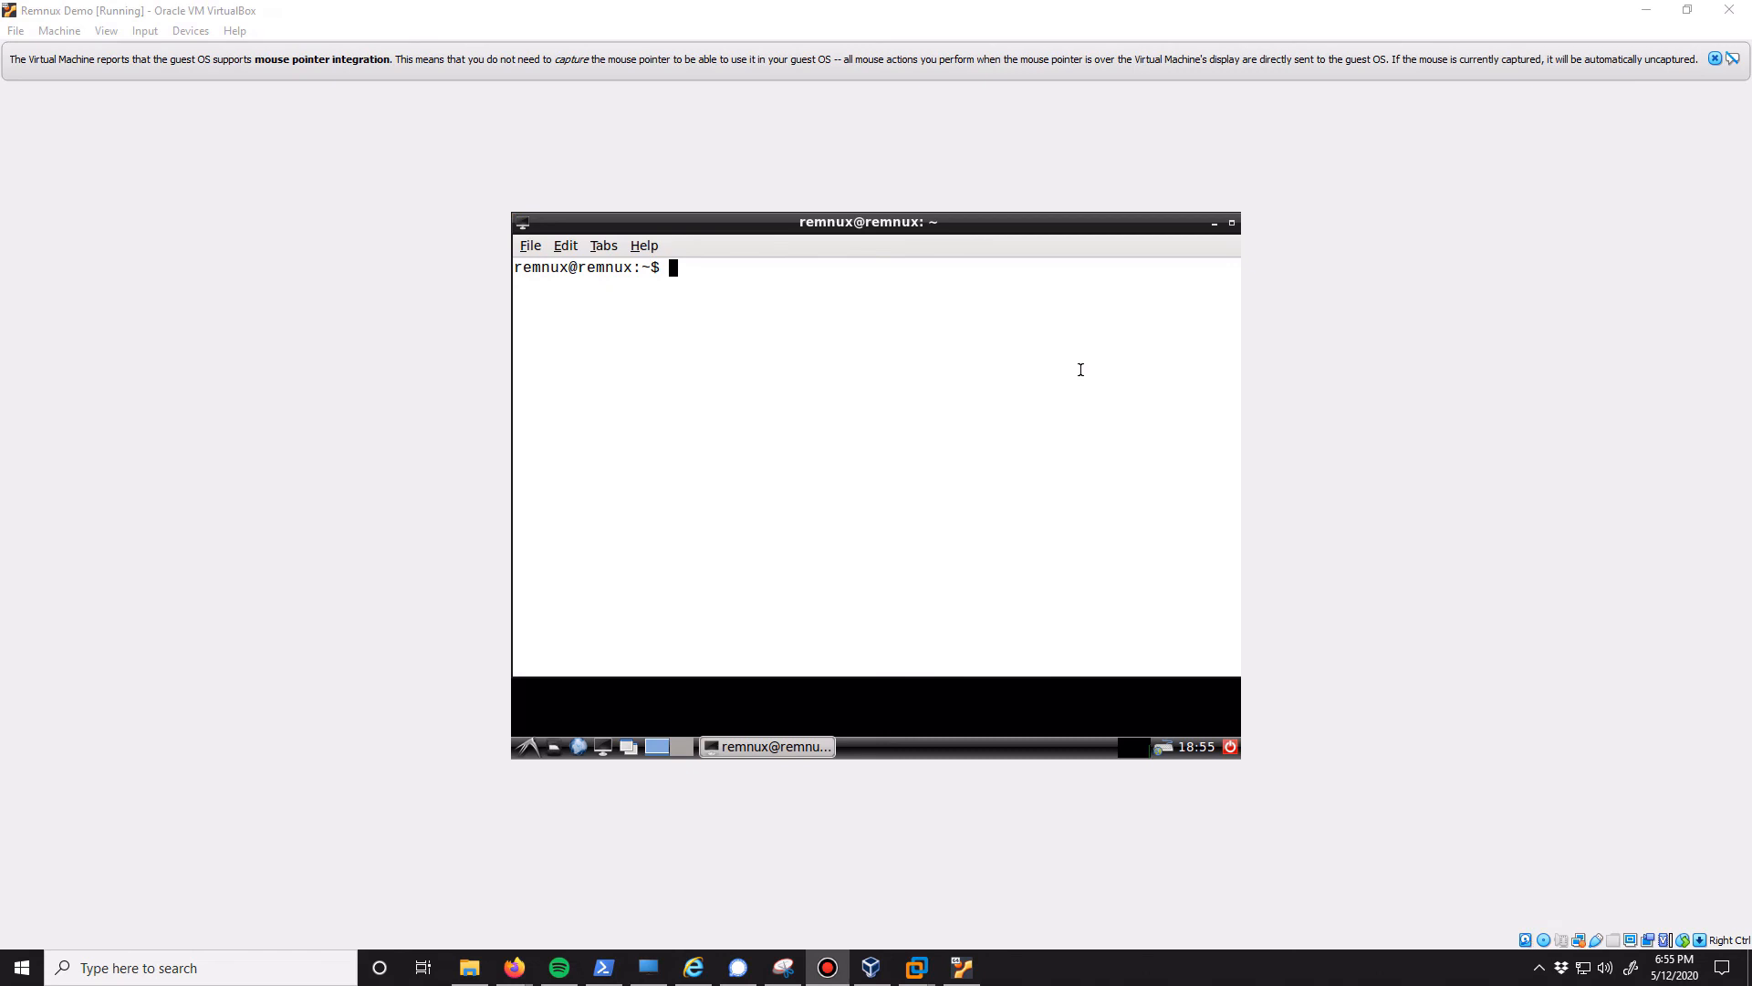
Choose Auto-resize Guest Display and test it by repeatedly restoring and maximizing the virtual machine window
click(107, 30)
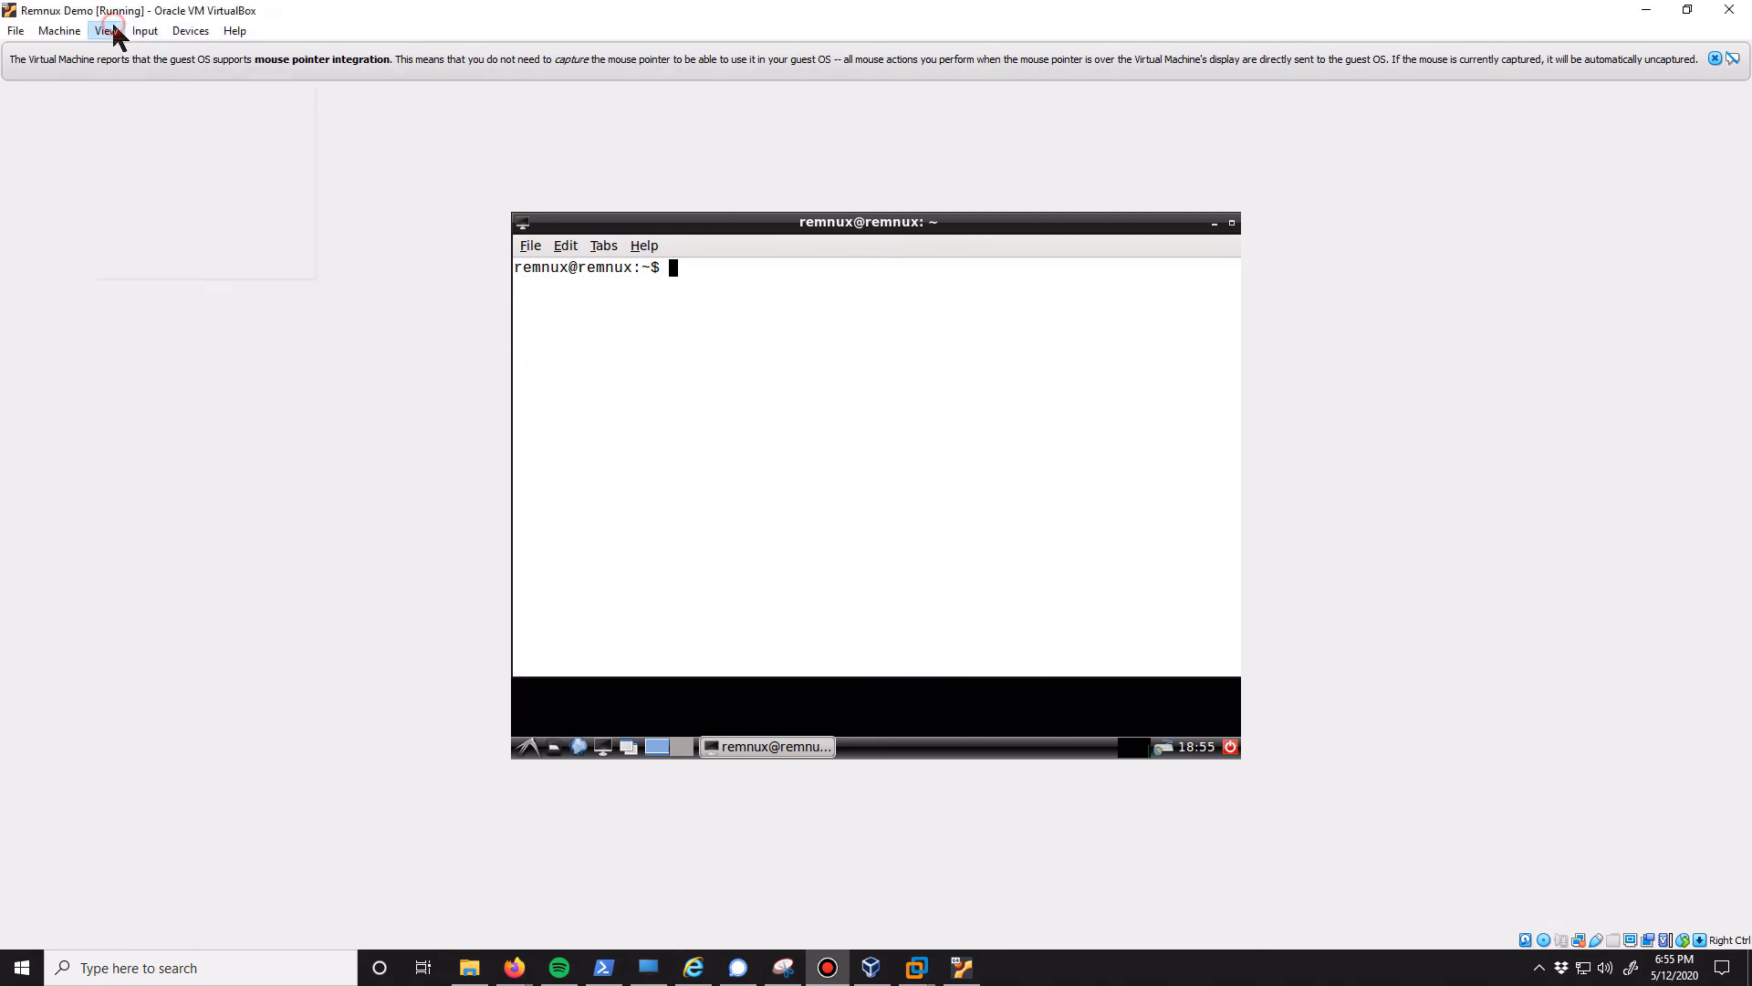
click(146, 145)
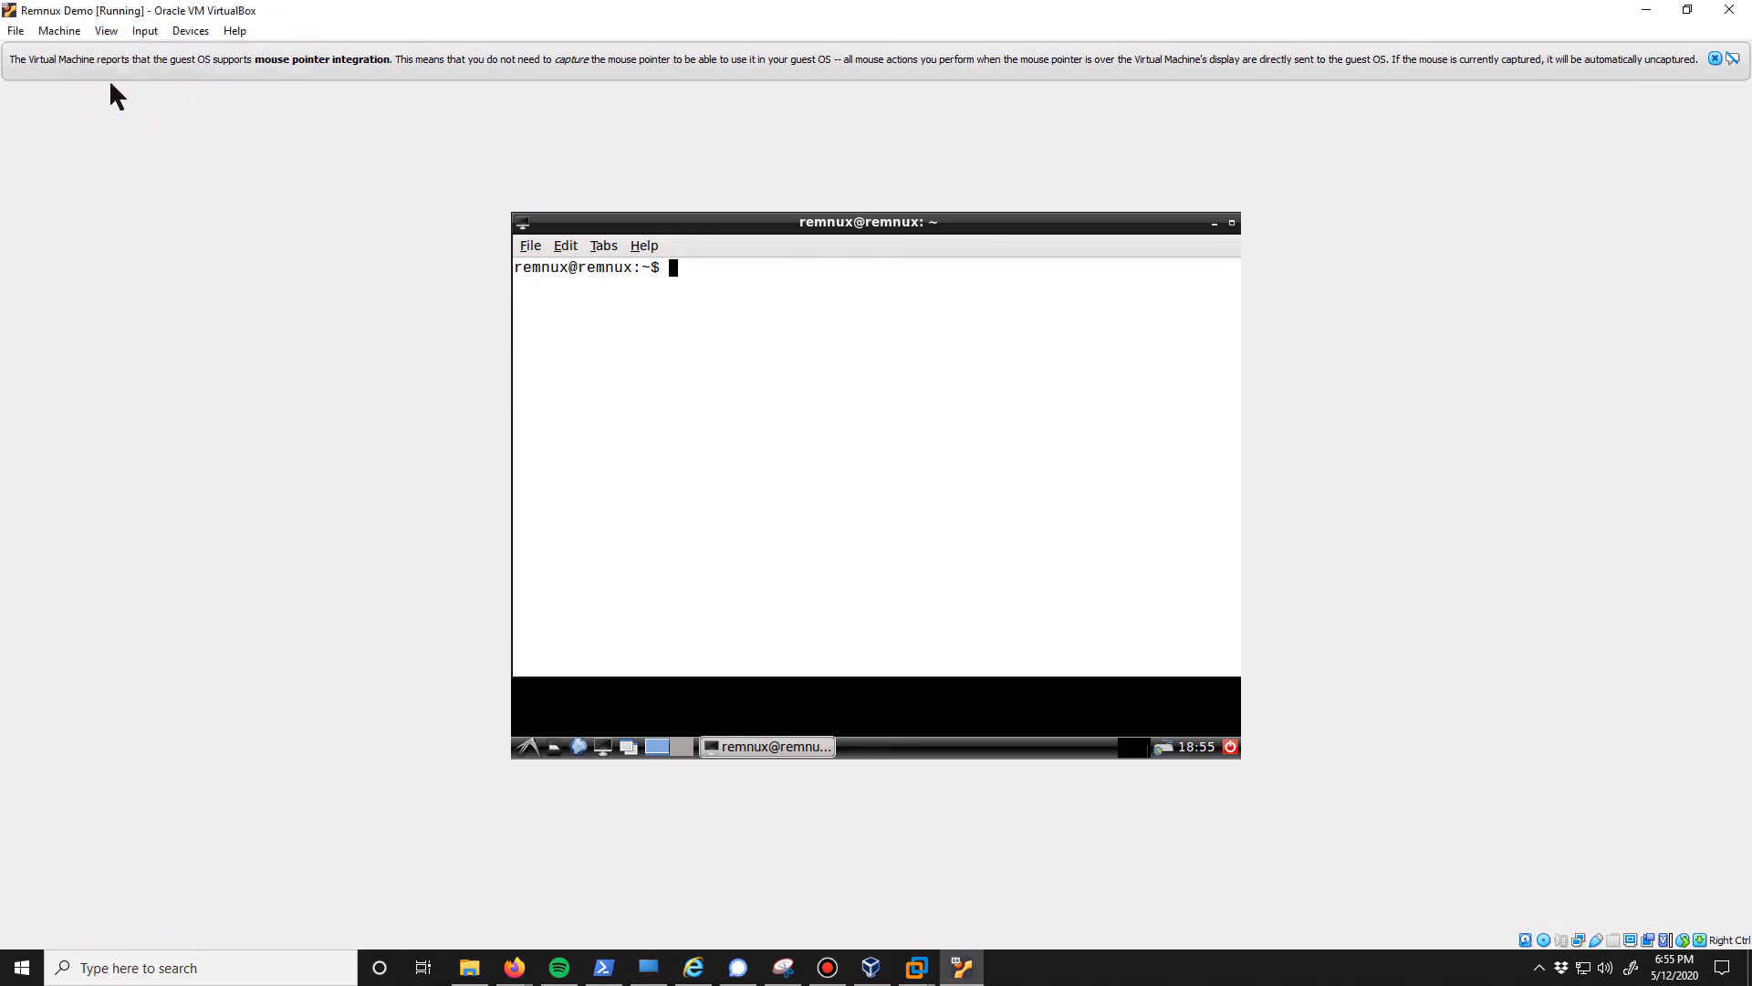
double_click(962, 23)
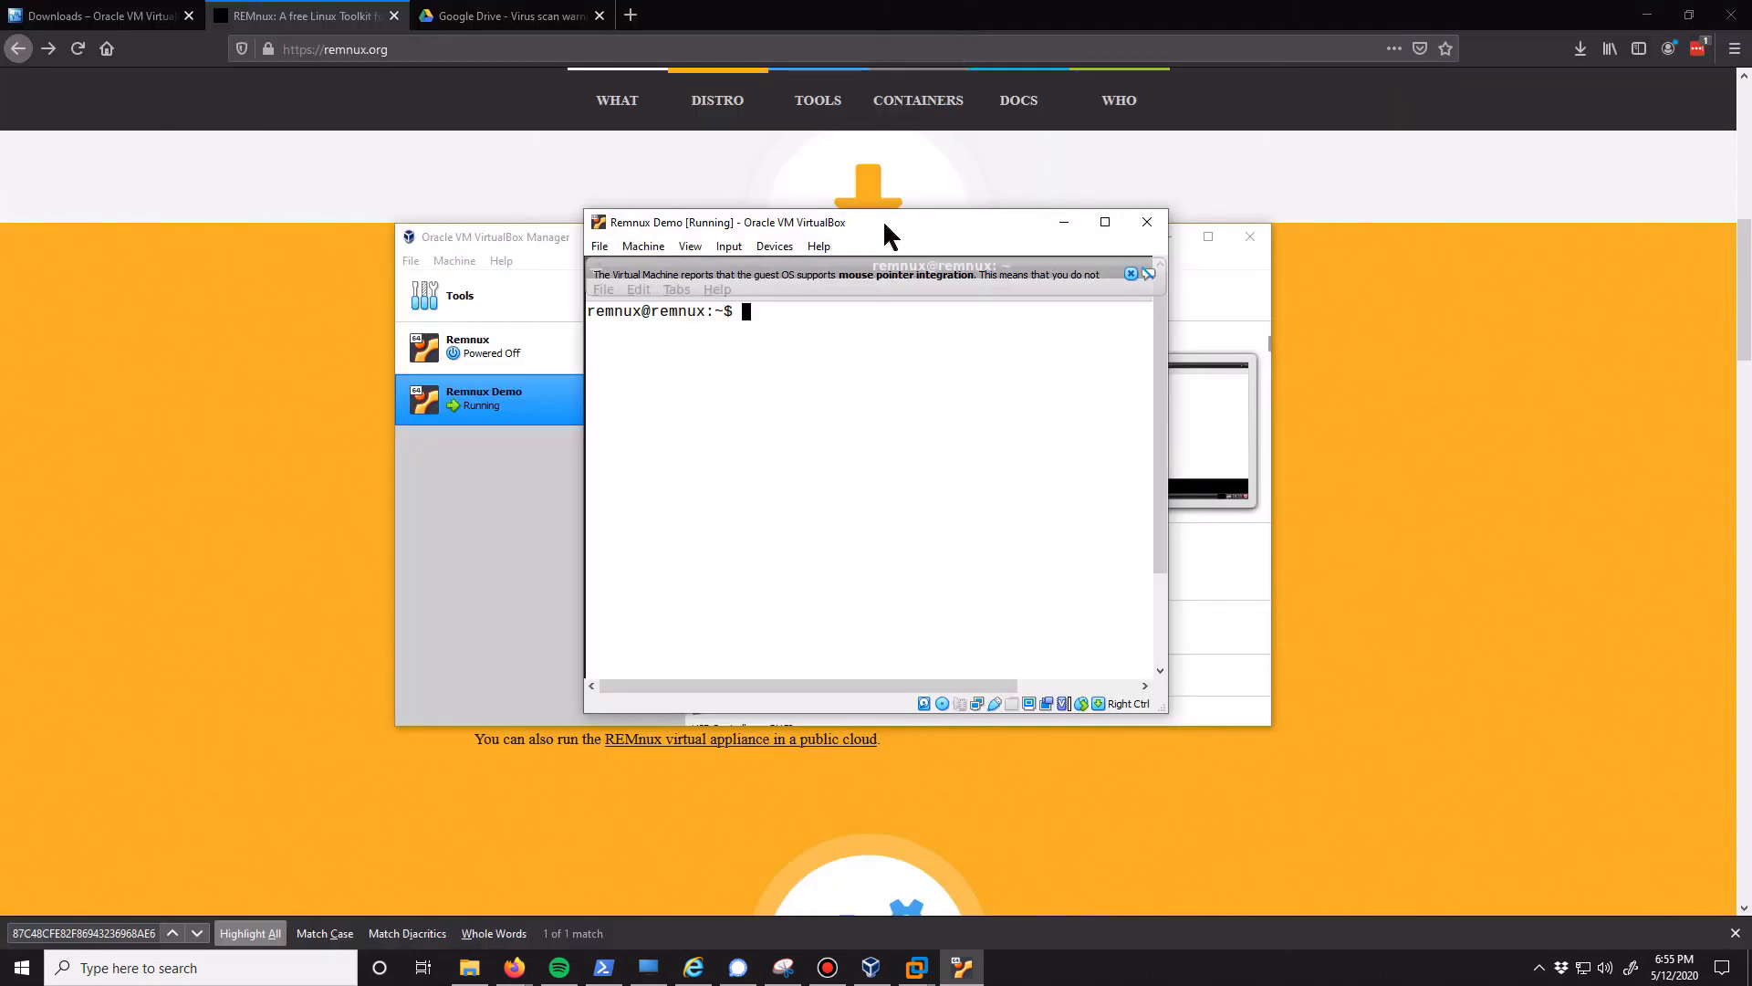
double_click(886, 228)
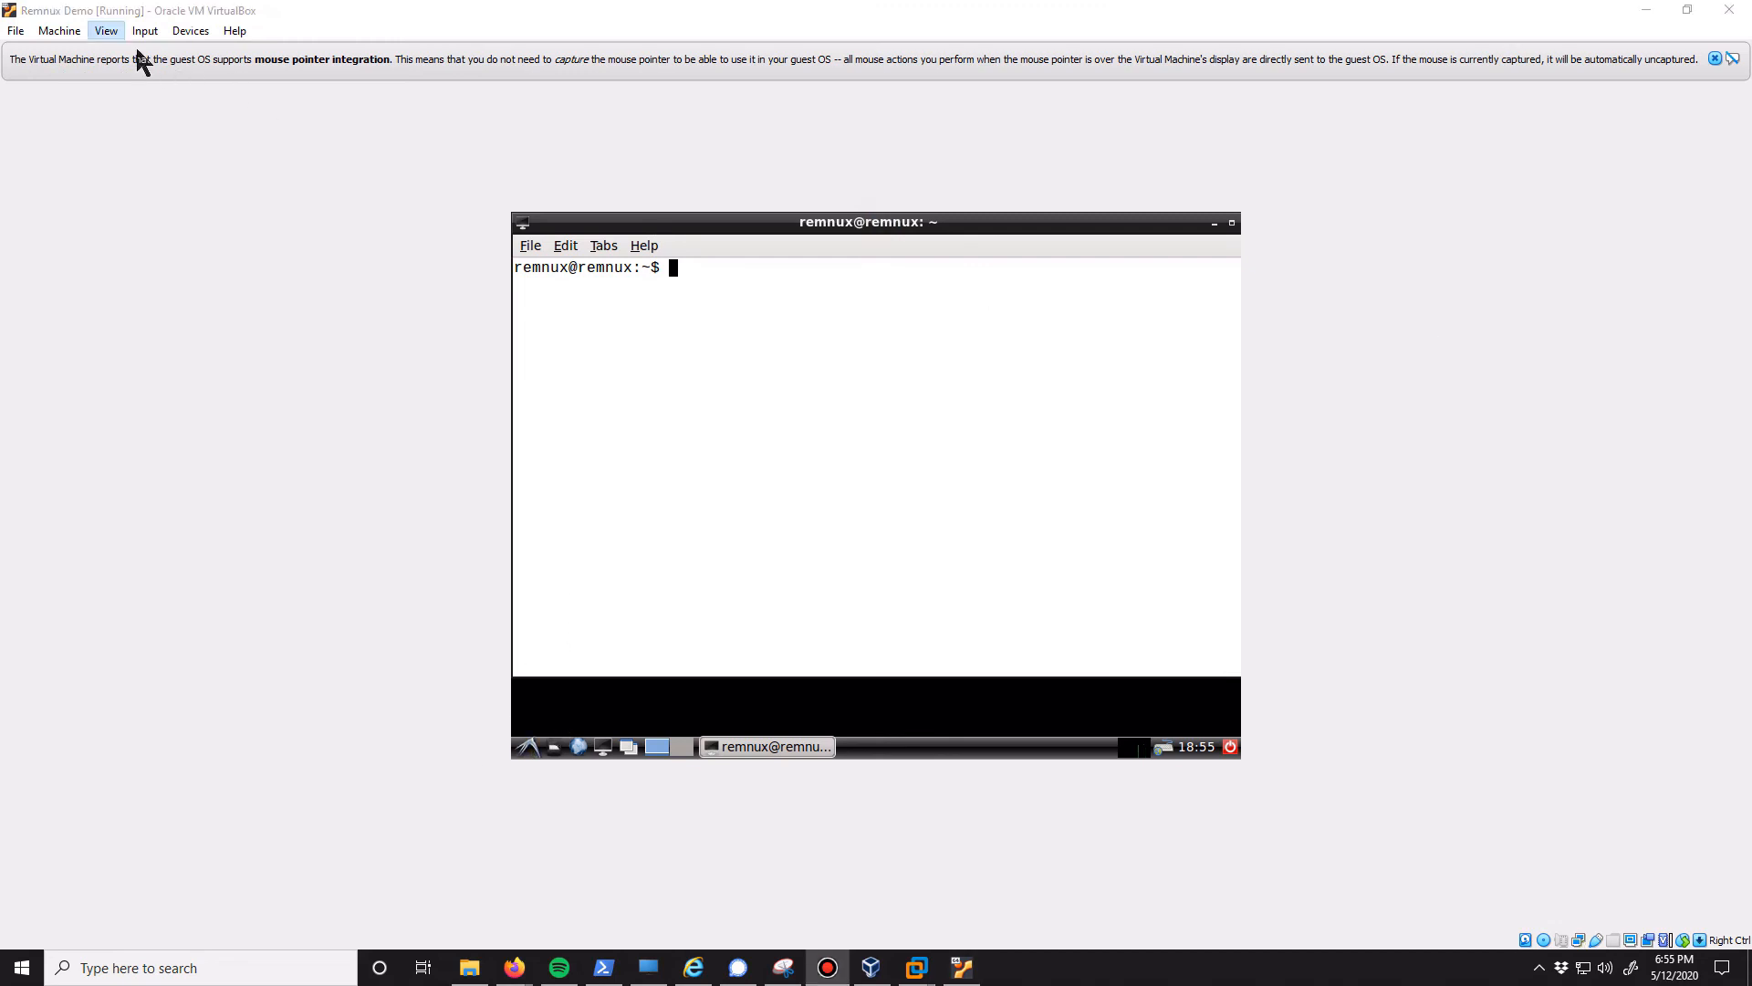
click(108, 35)
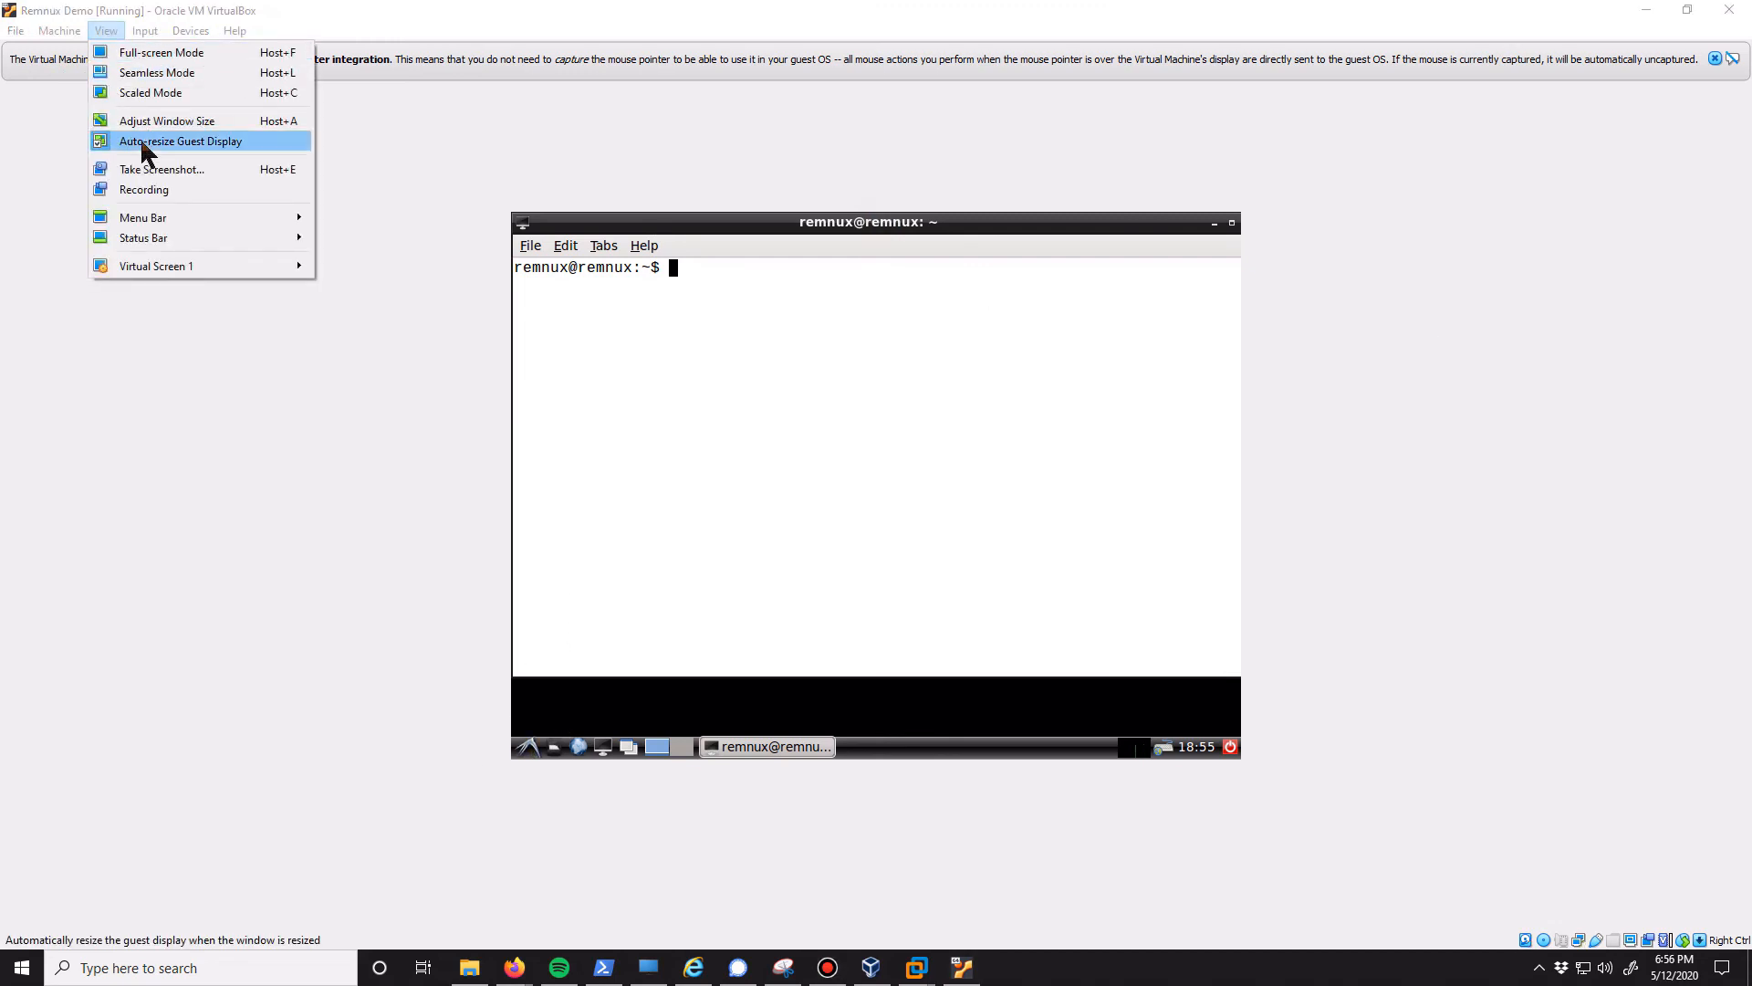
click(403, 26)
double_click(481, 19)
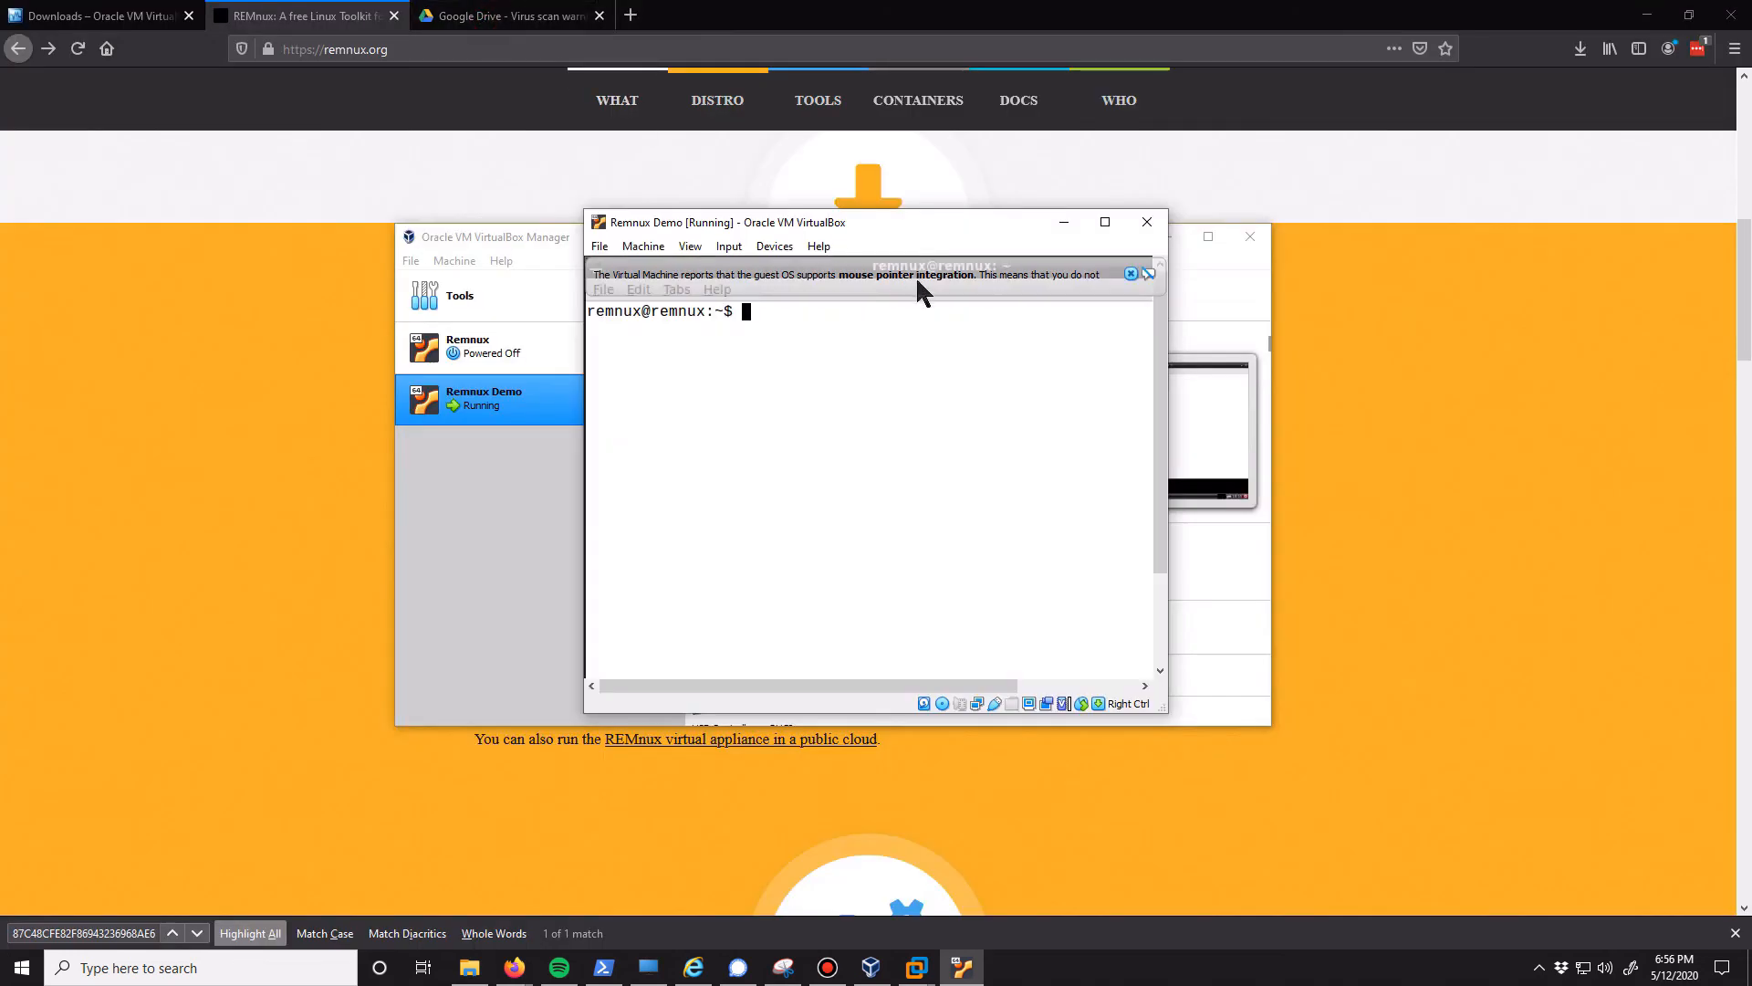
double_click(887, 219)
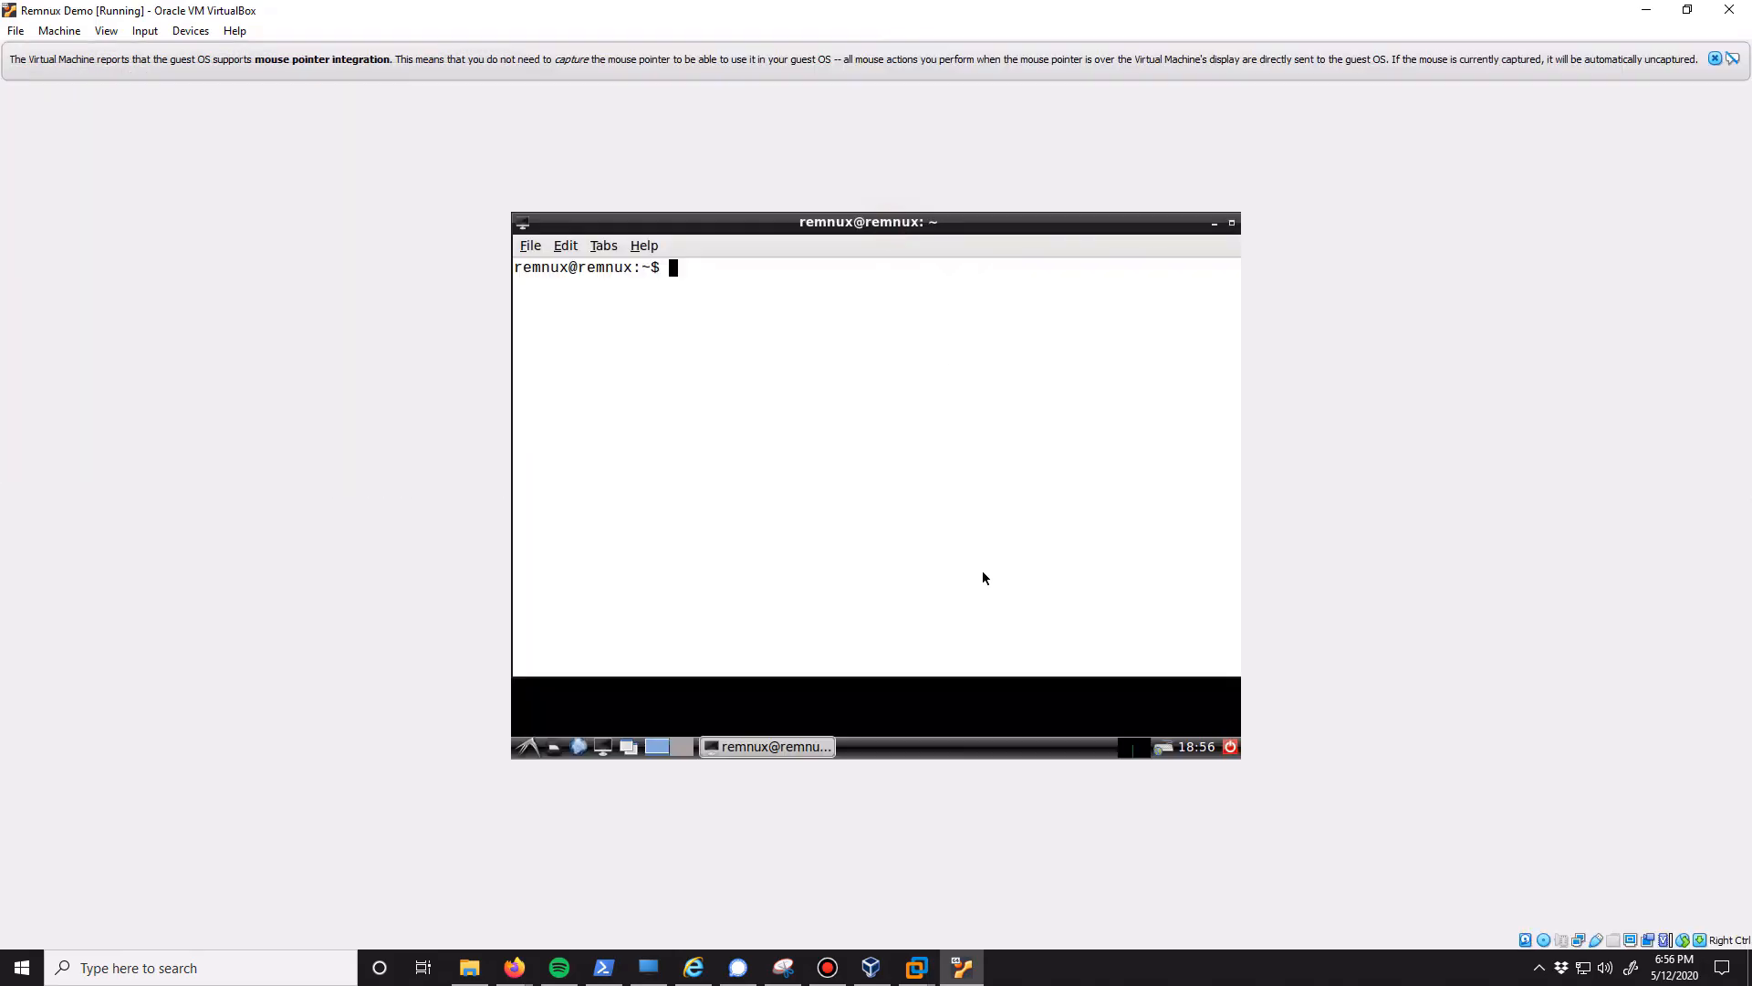
Inspect the resolution and refresh rate in the guest's Monitor Settings and close them without saving
click(529, 747)
mouse_move(574, 667)
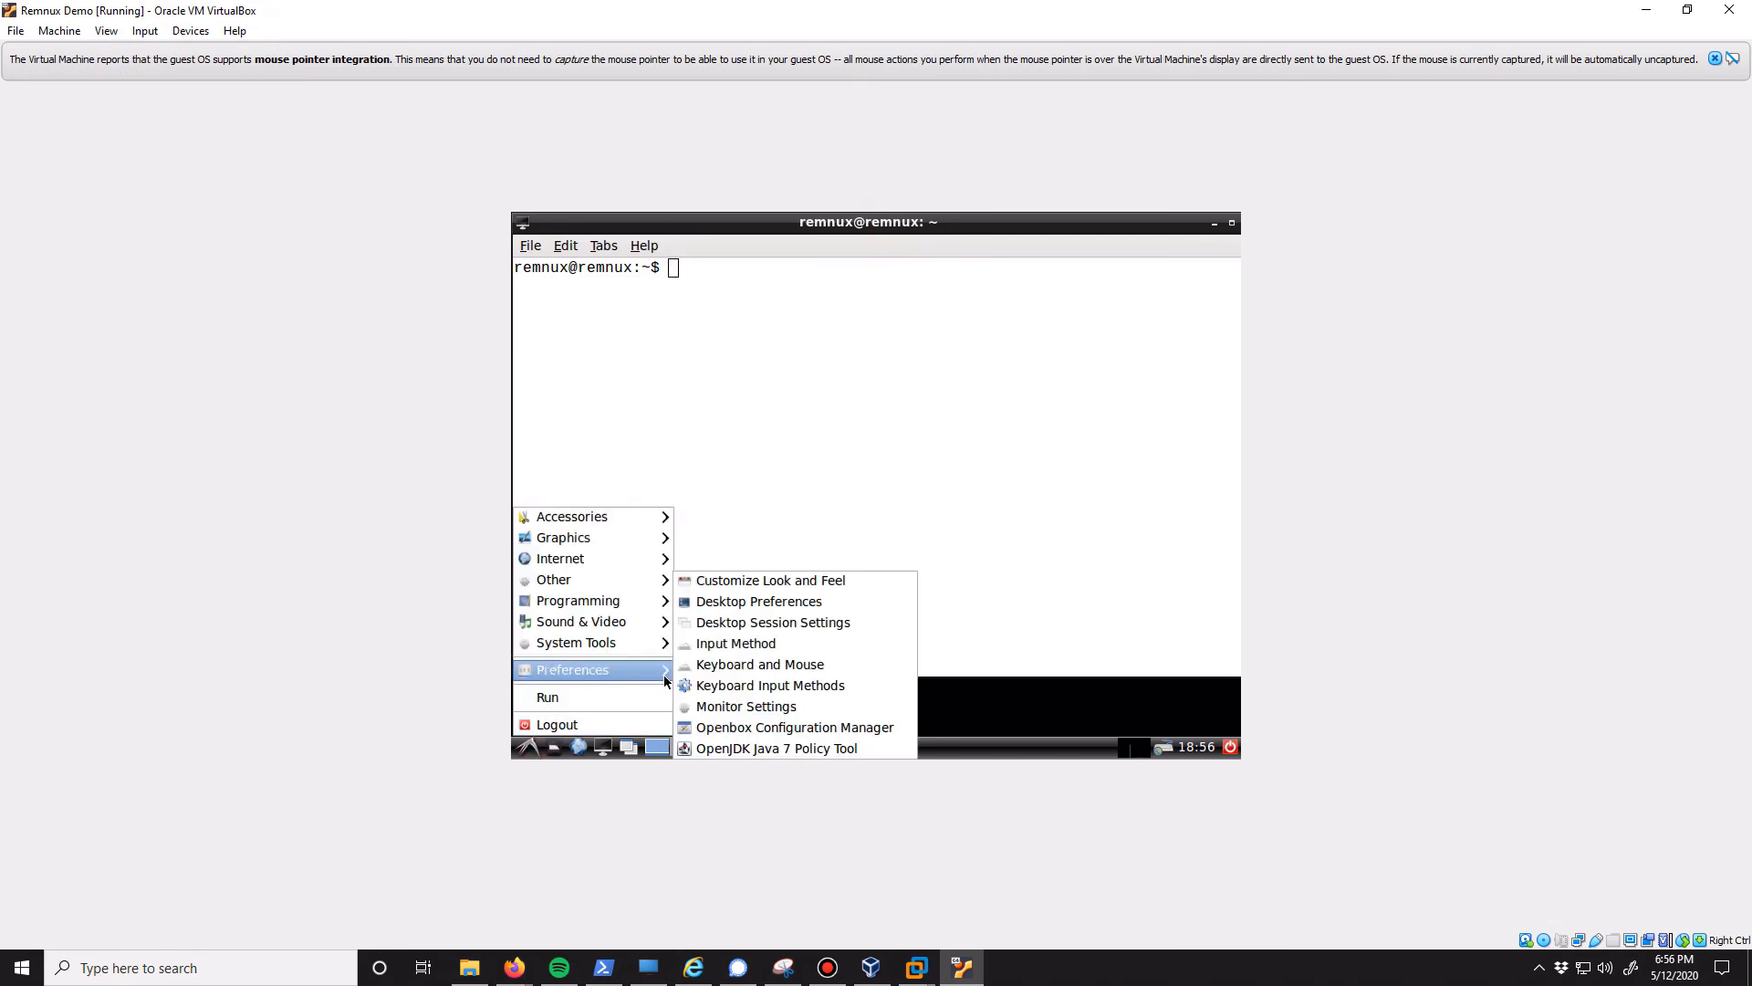
click(757, 713)
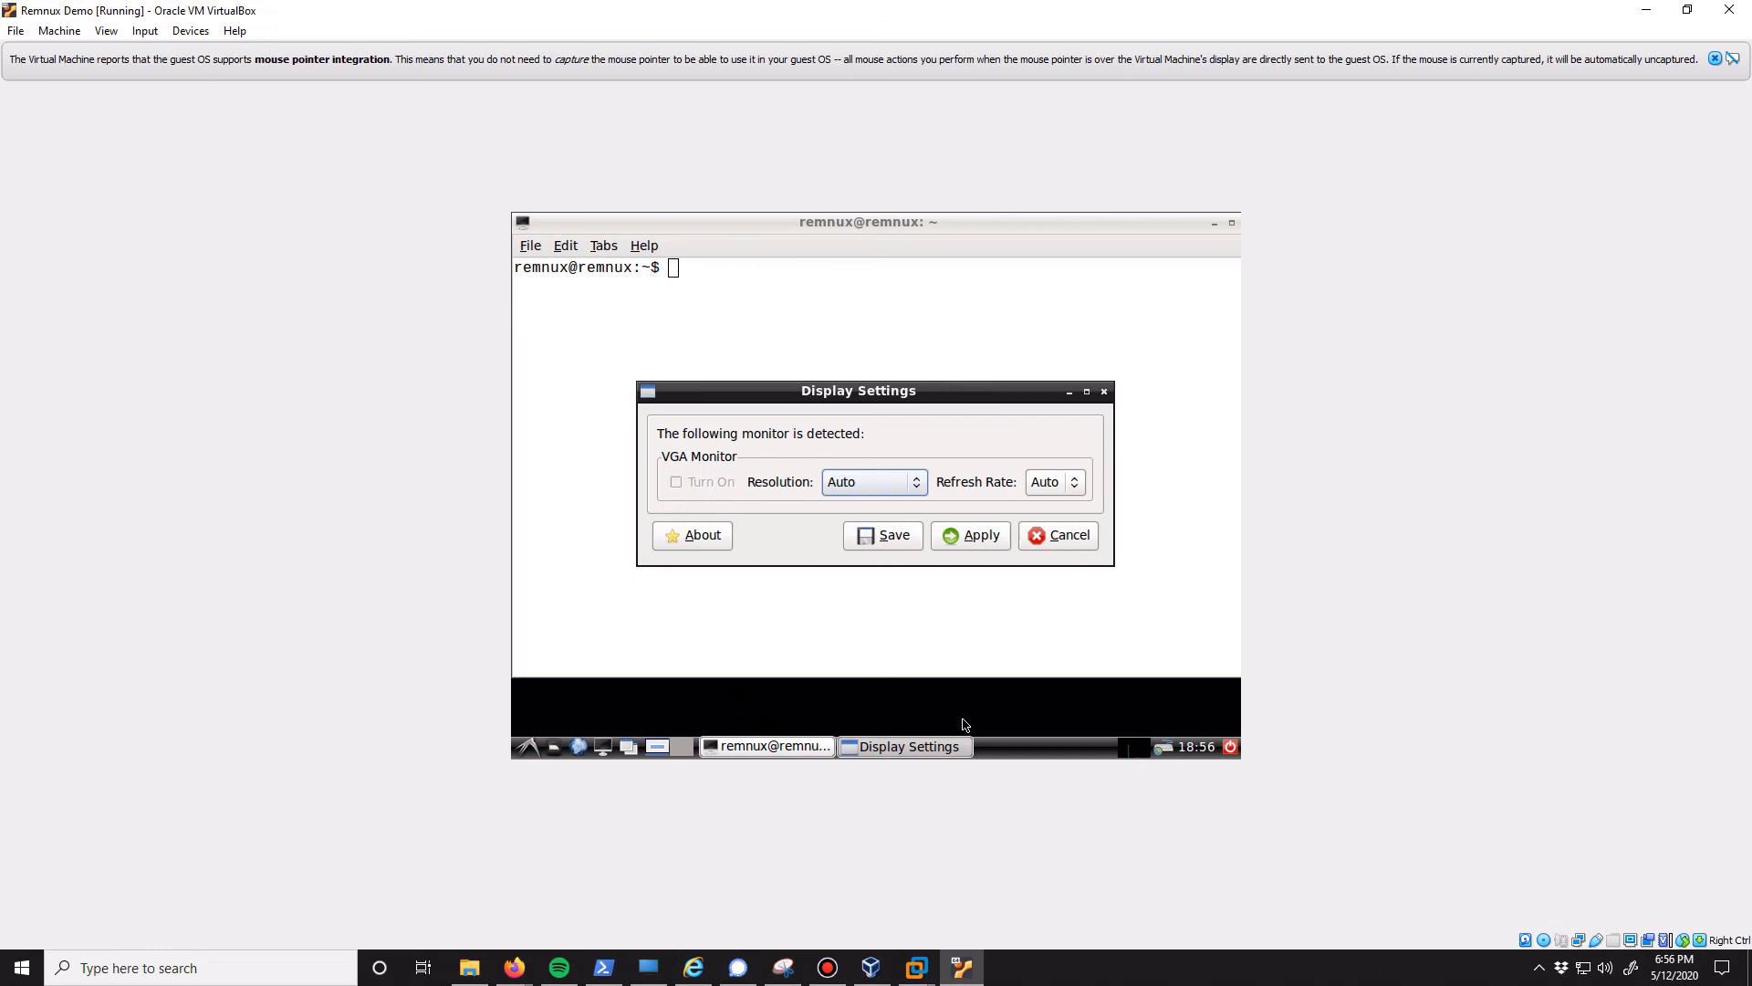
click(1051, 539)
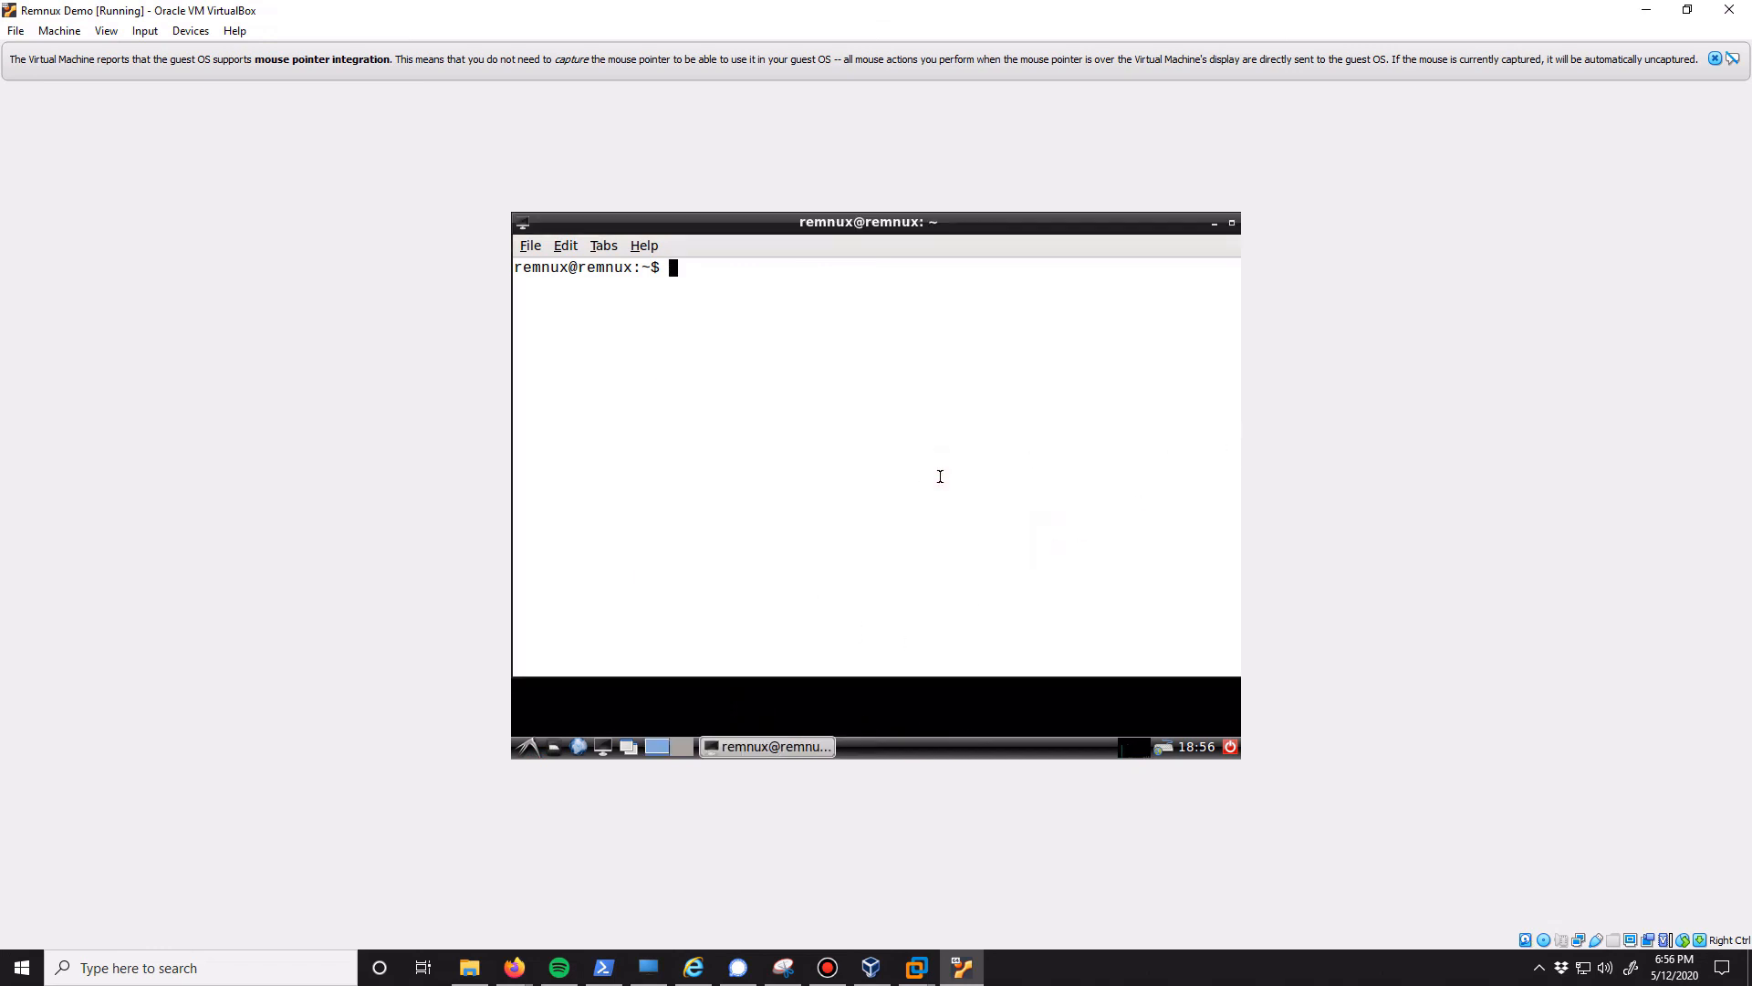
Shut down the guest from its logout dialog and start the Remnux Demo virtual machine again
click(1230, 747)
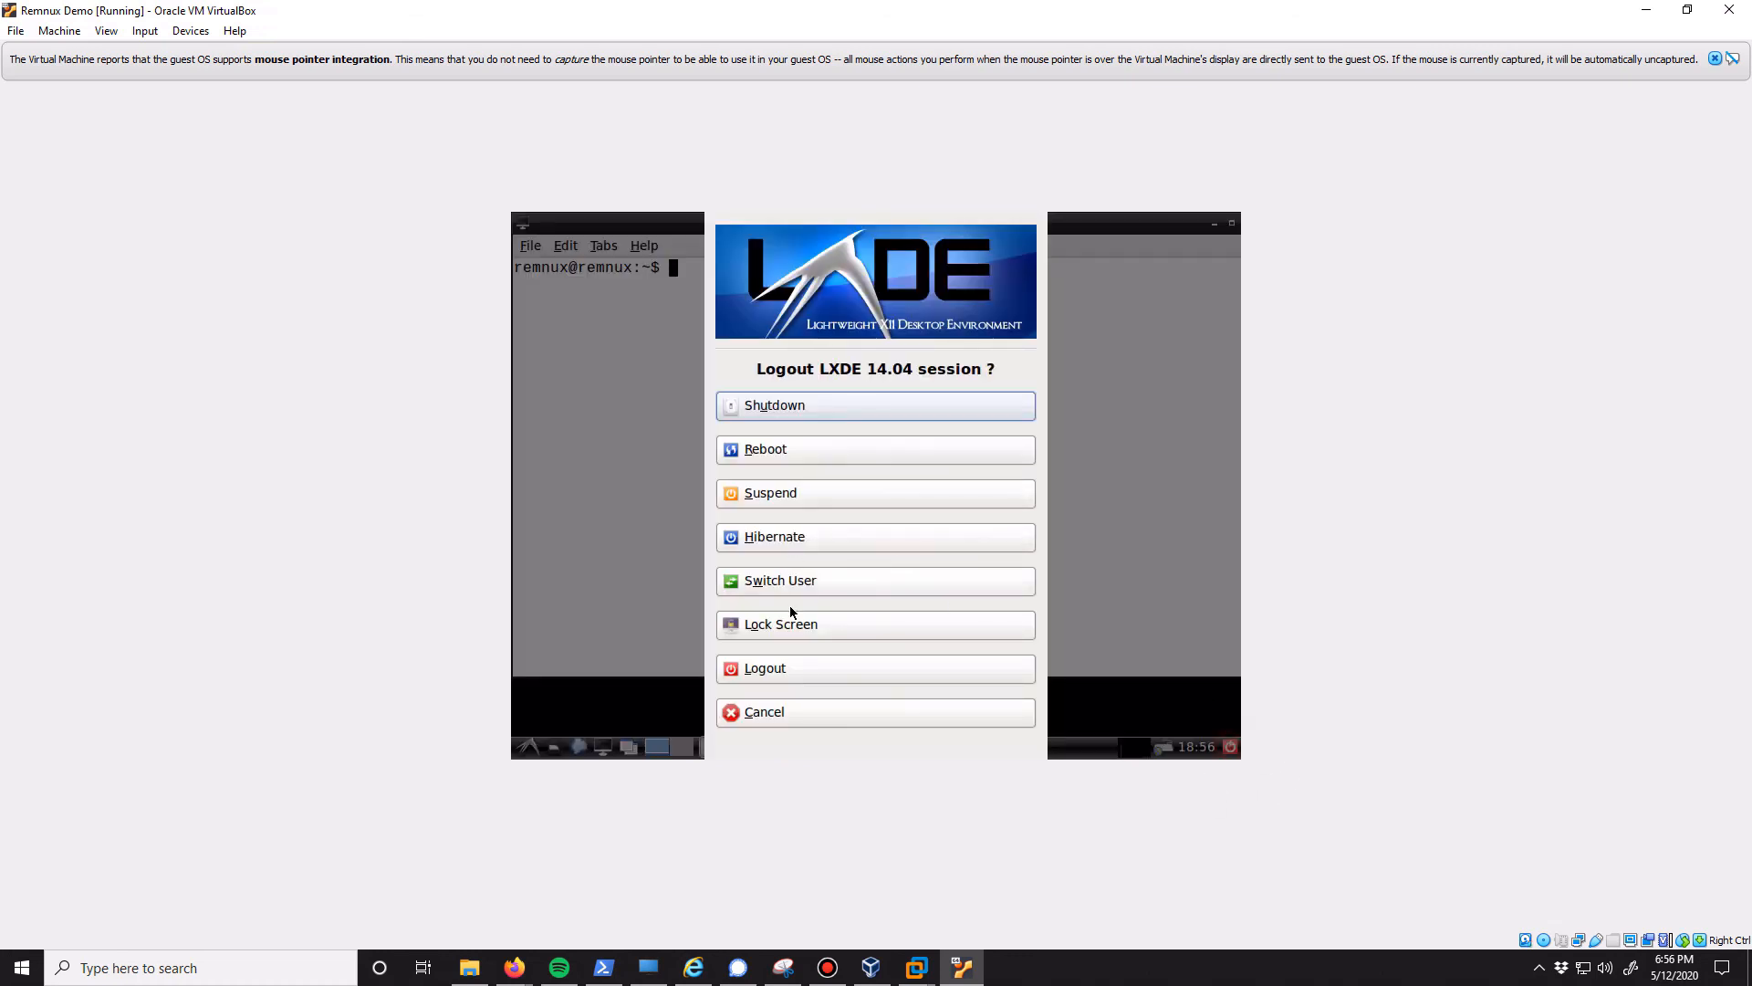
click(804, 403)
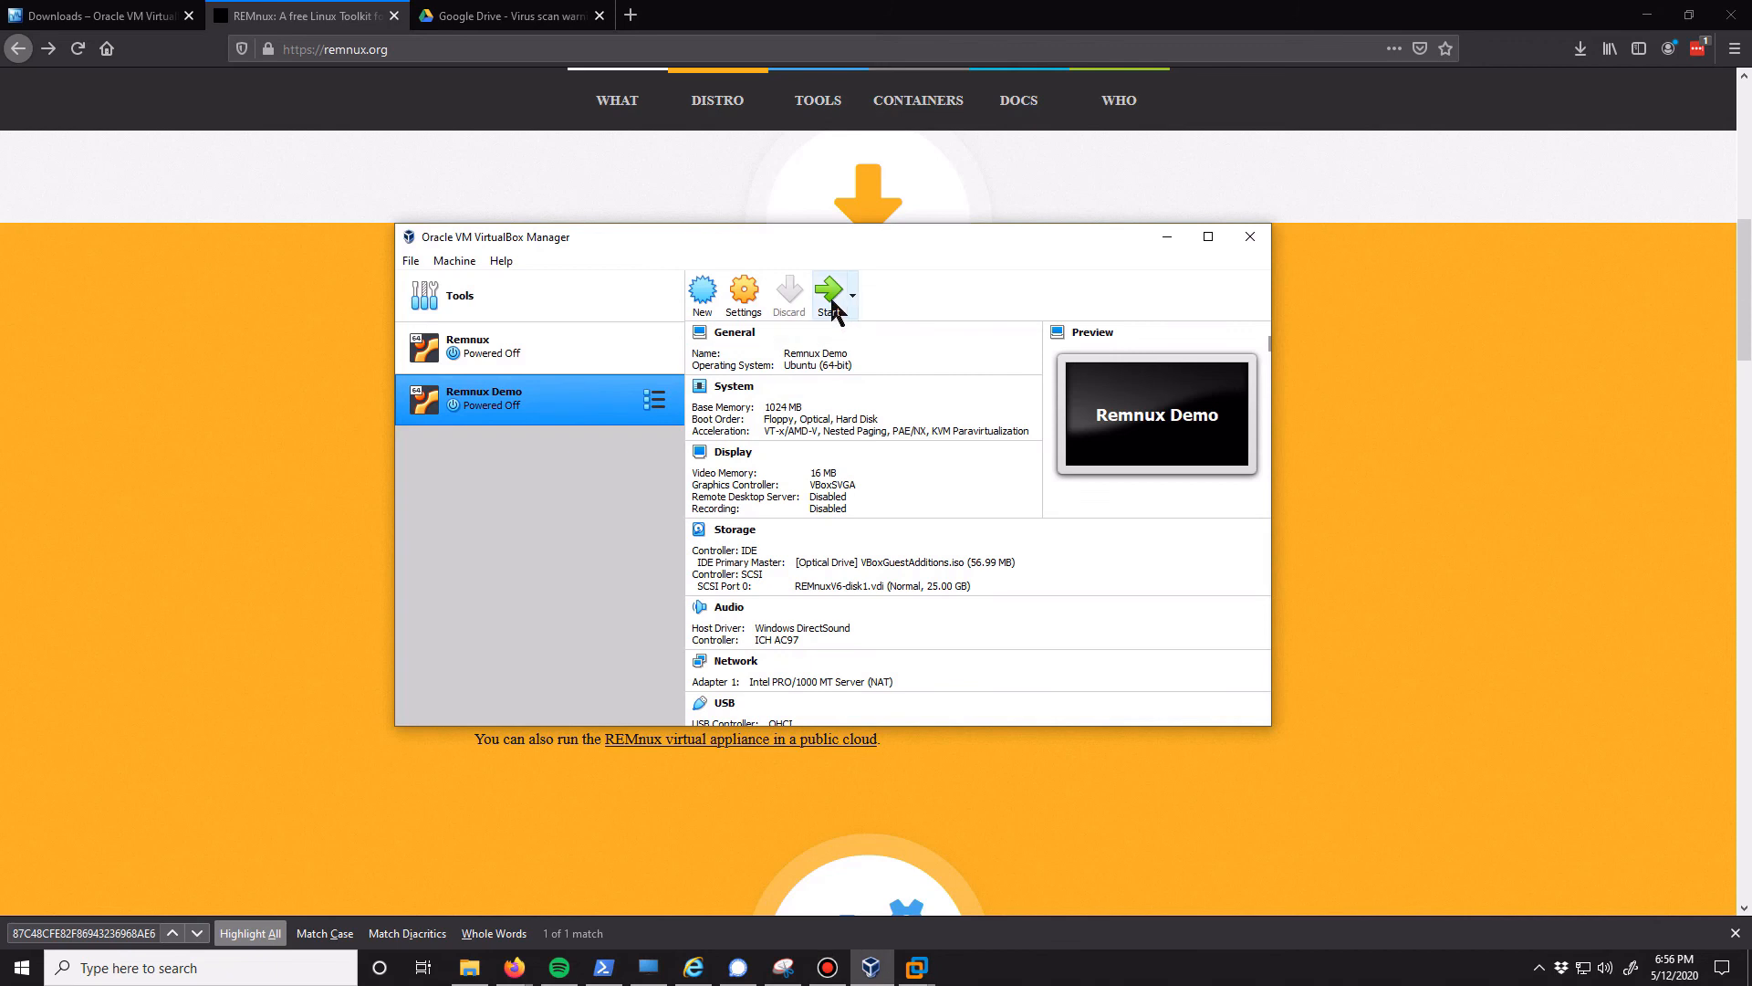
click(831, 291)
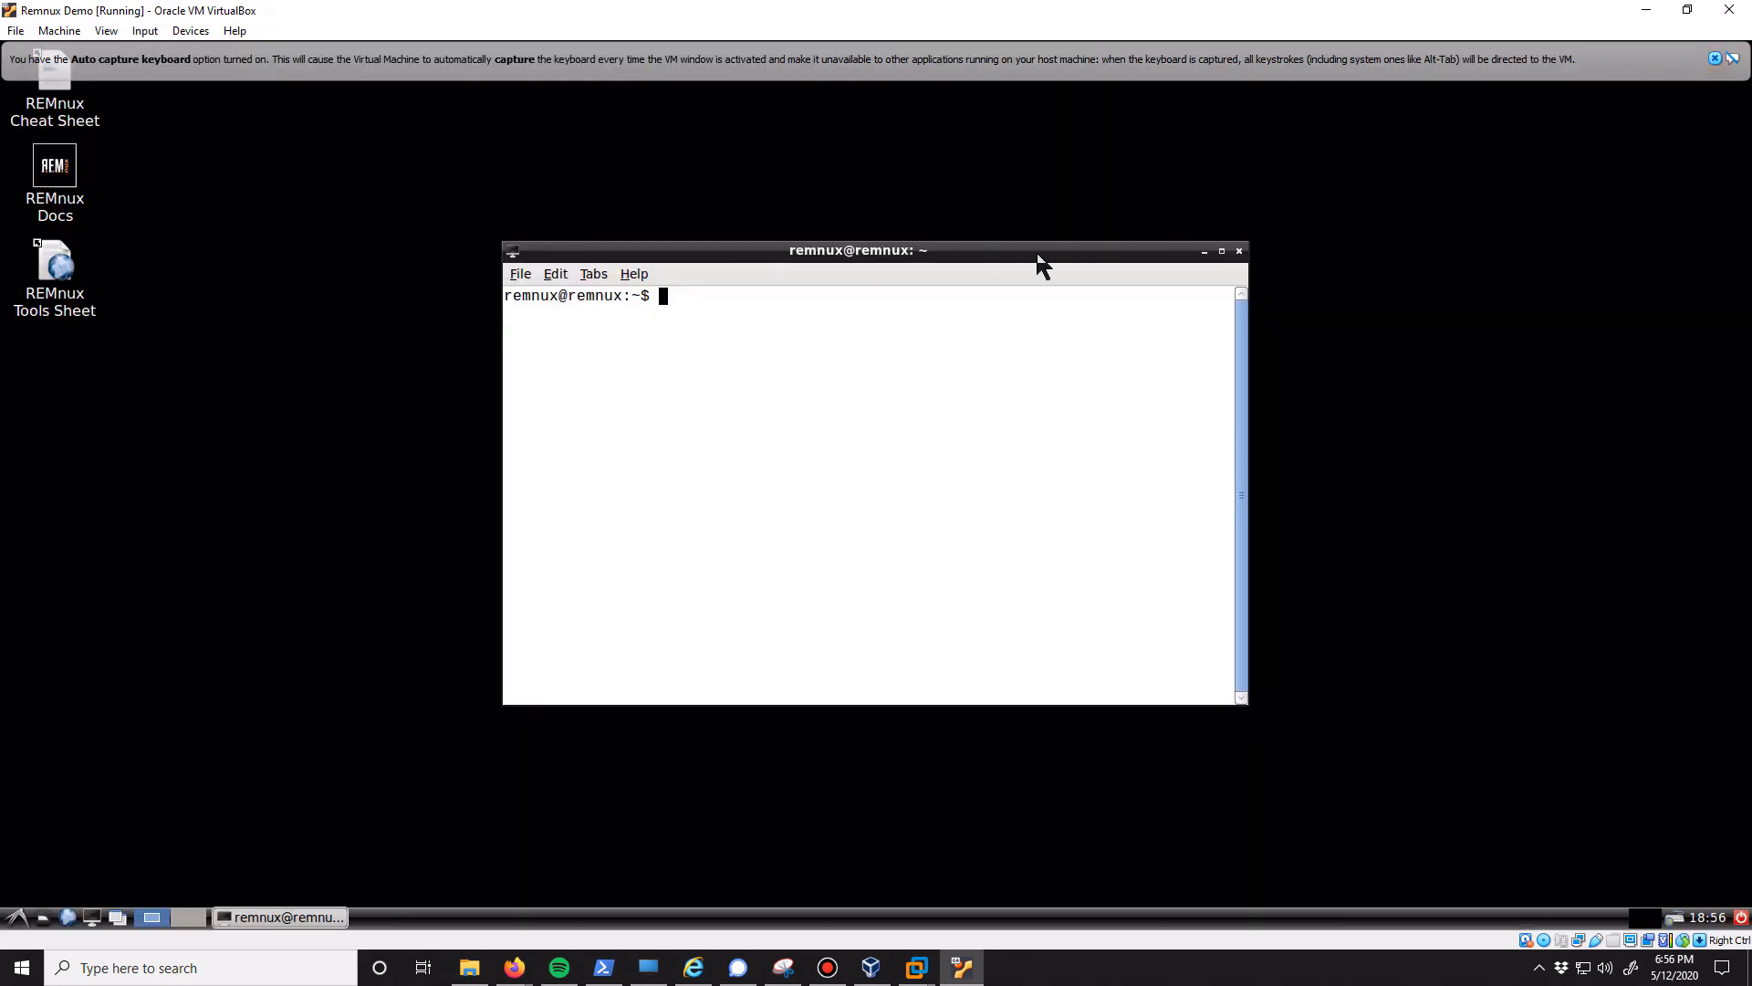
Try out the enlarged guest desktop by selecting an empty terminal line and moving the terminal window slightly higher
drag(570, 642, 694, 643)
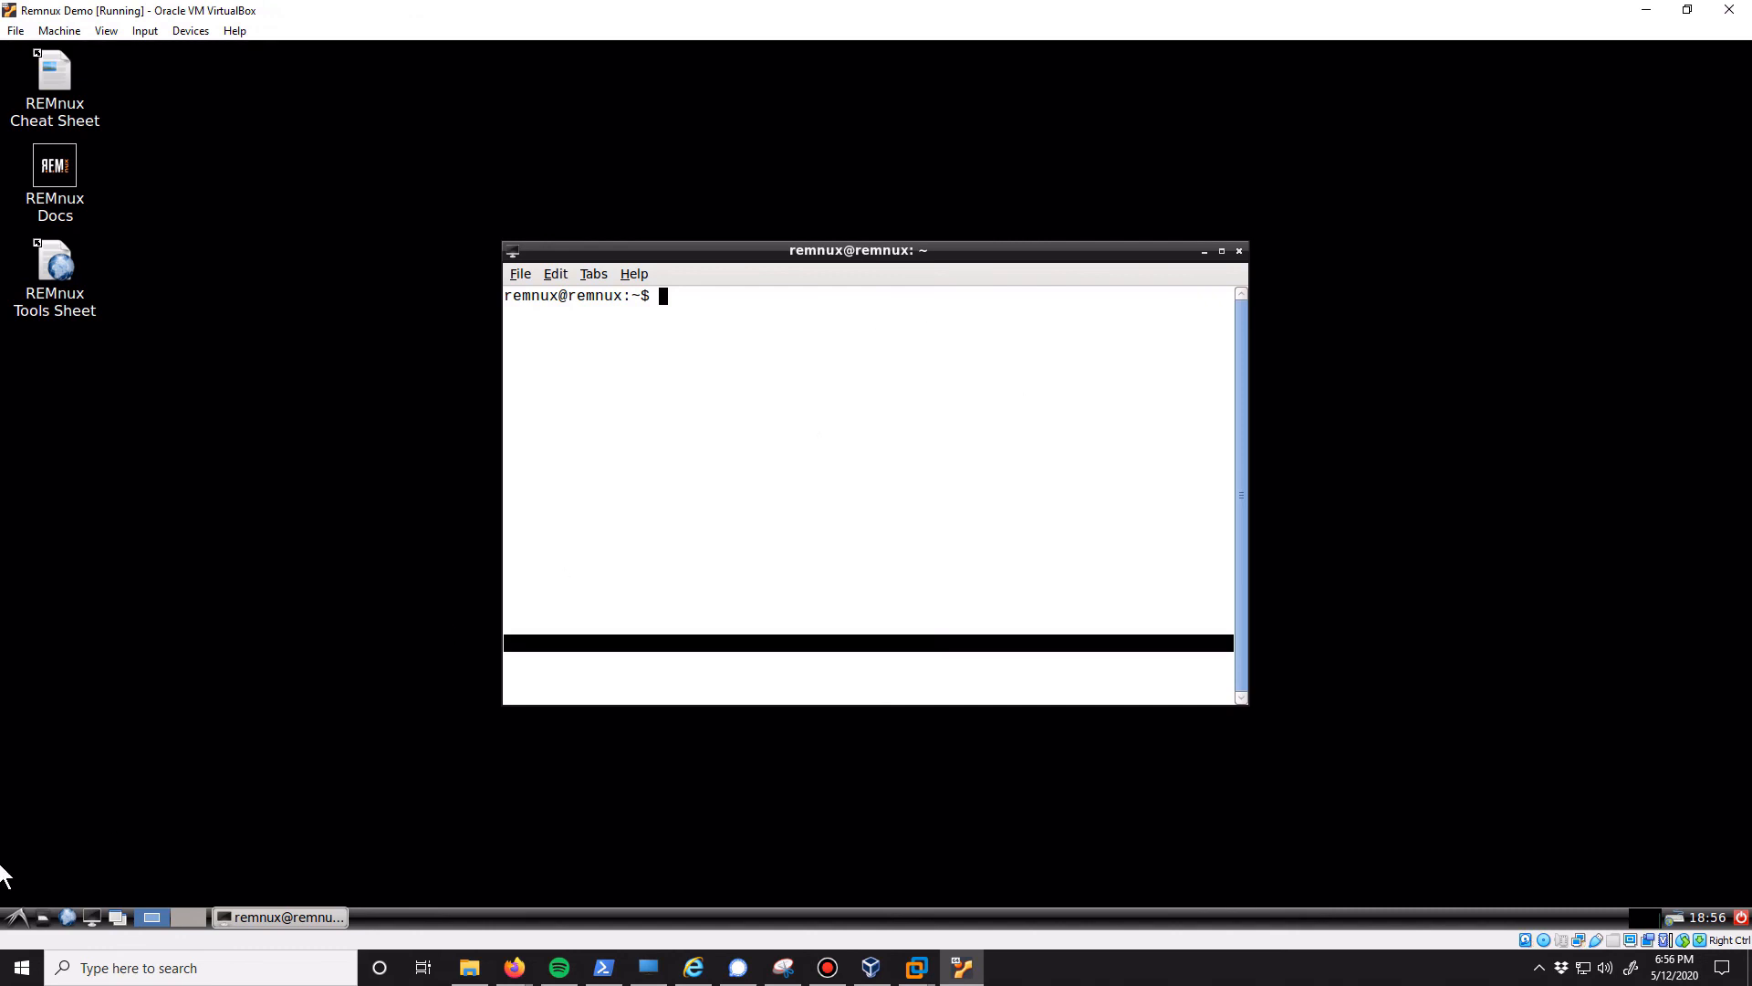
drag(813, 270, 846, 191)
click(384, 532)
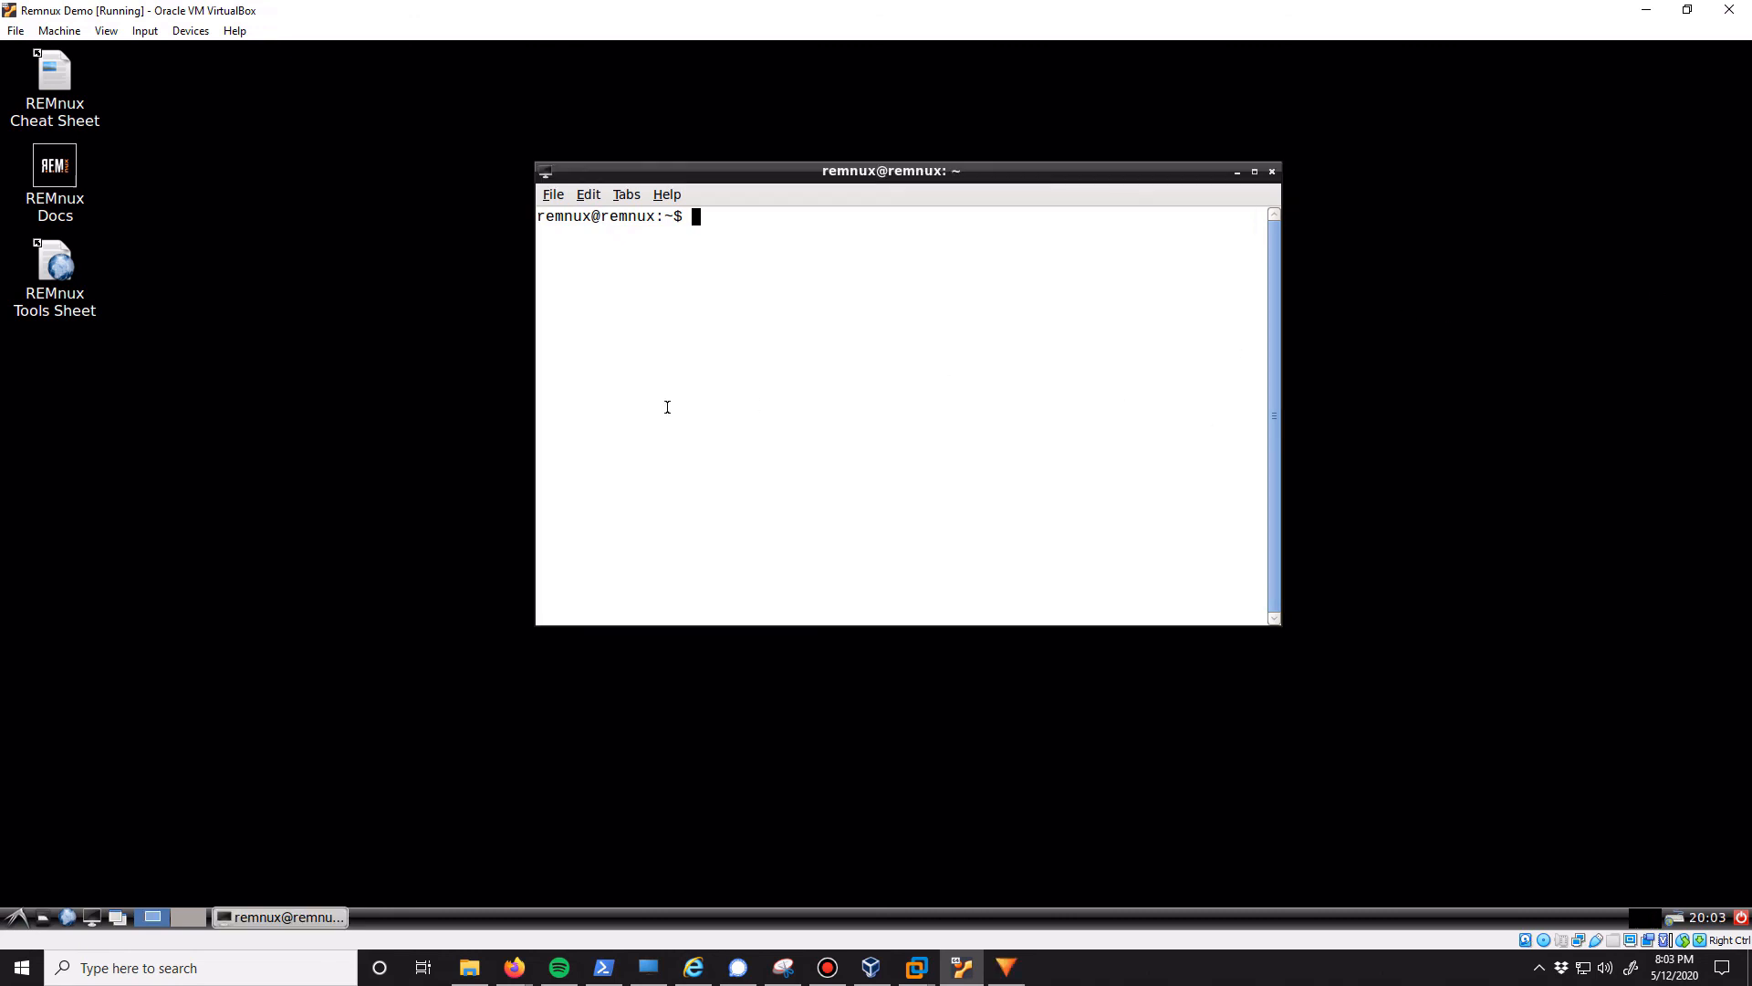
Take a snapshot of the virtual machine named "Home Plate", described as a fresh install with all vm tools
click(59, 31)
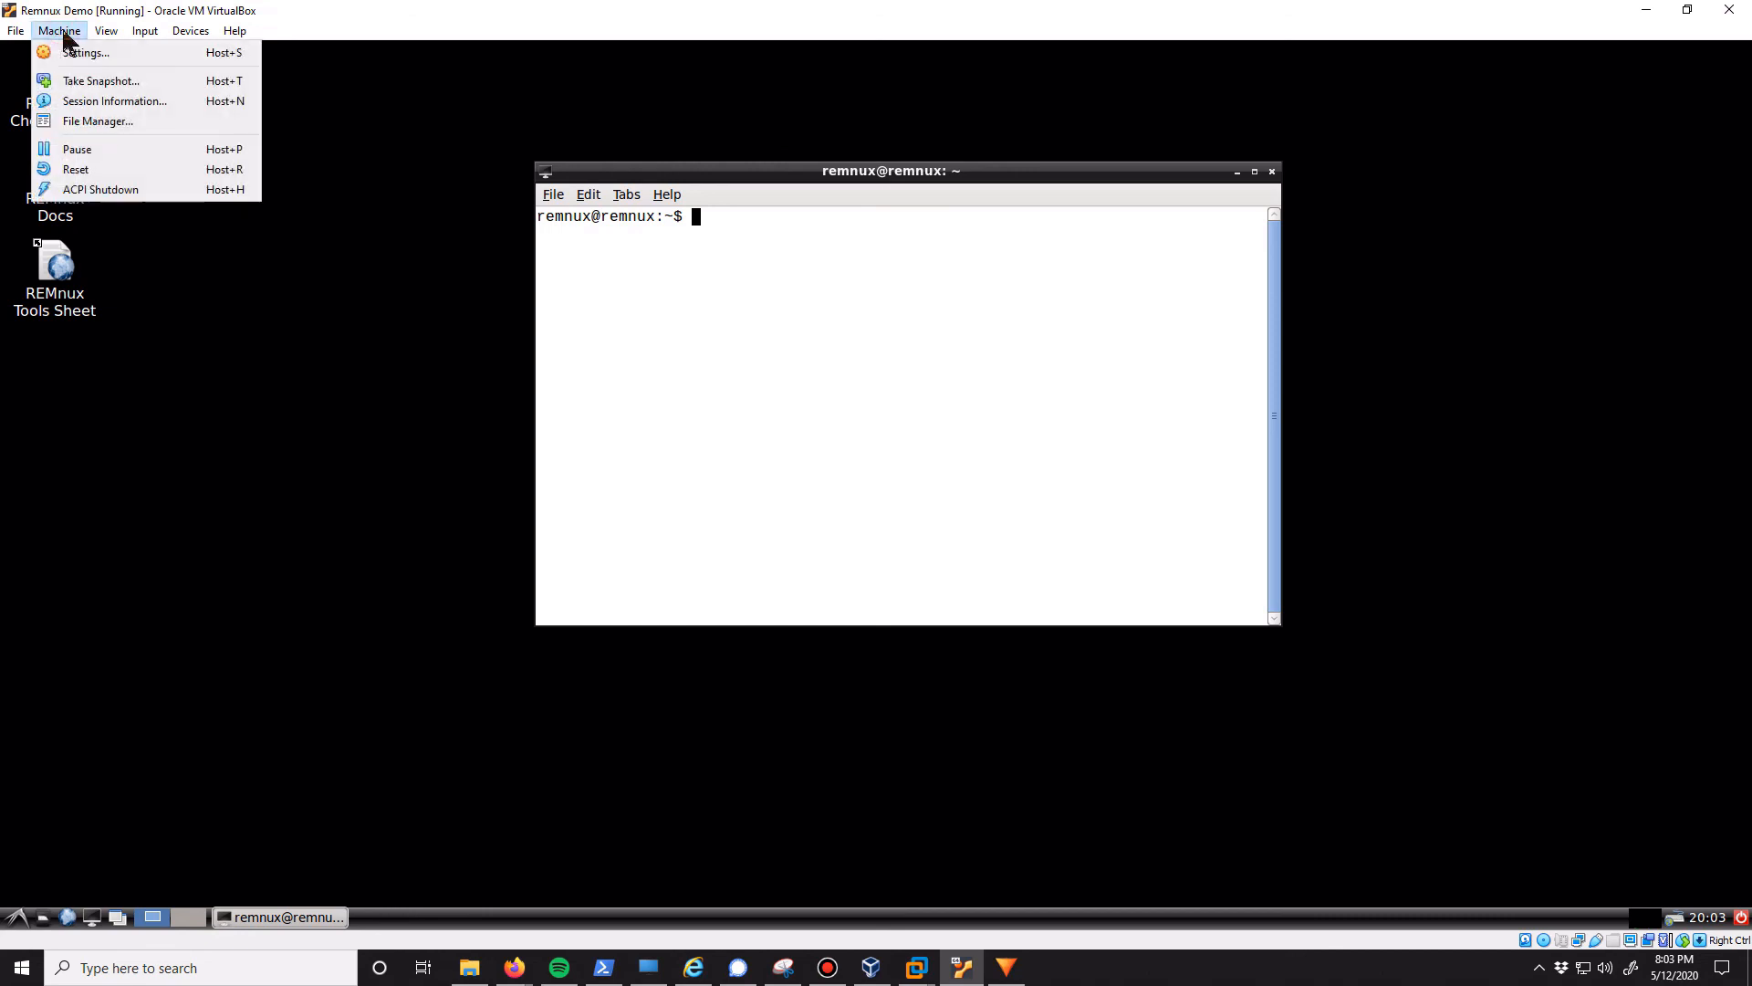
click(88, 84)
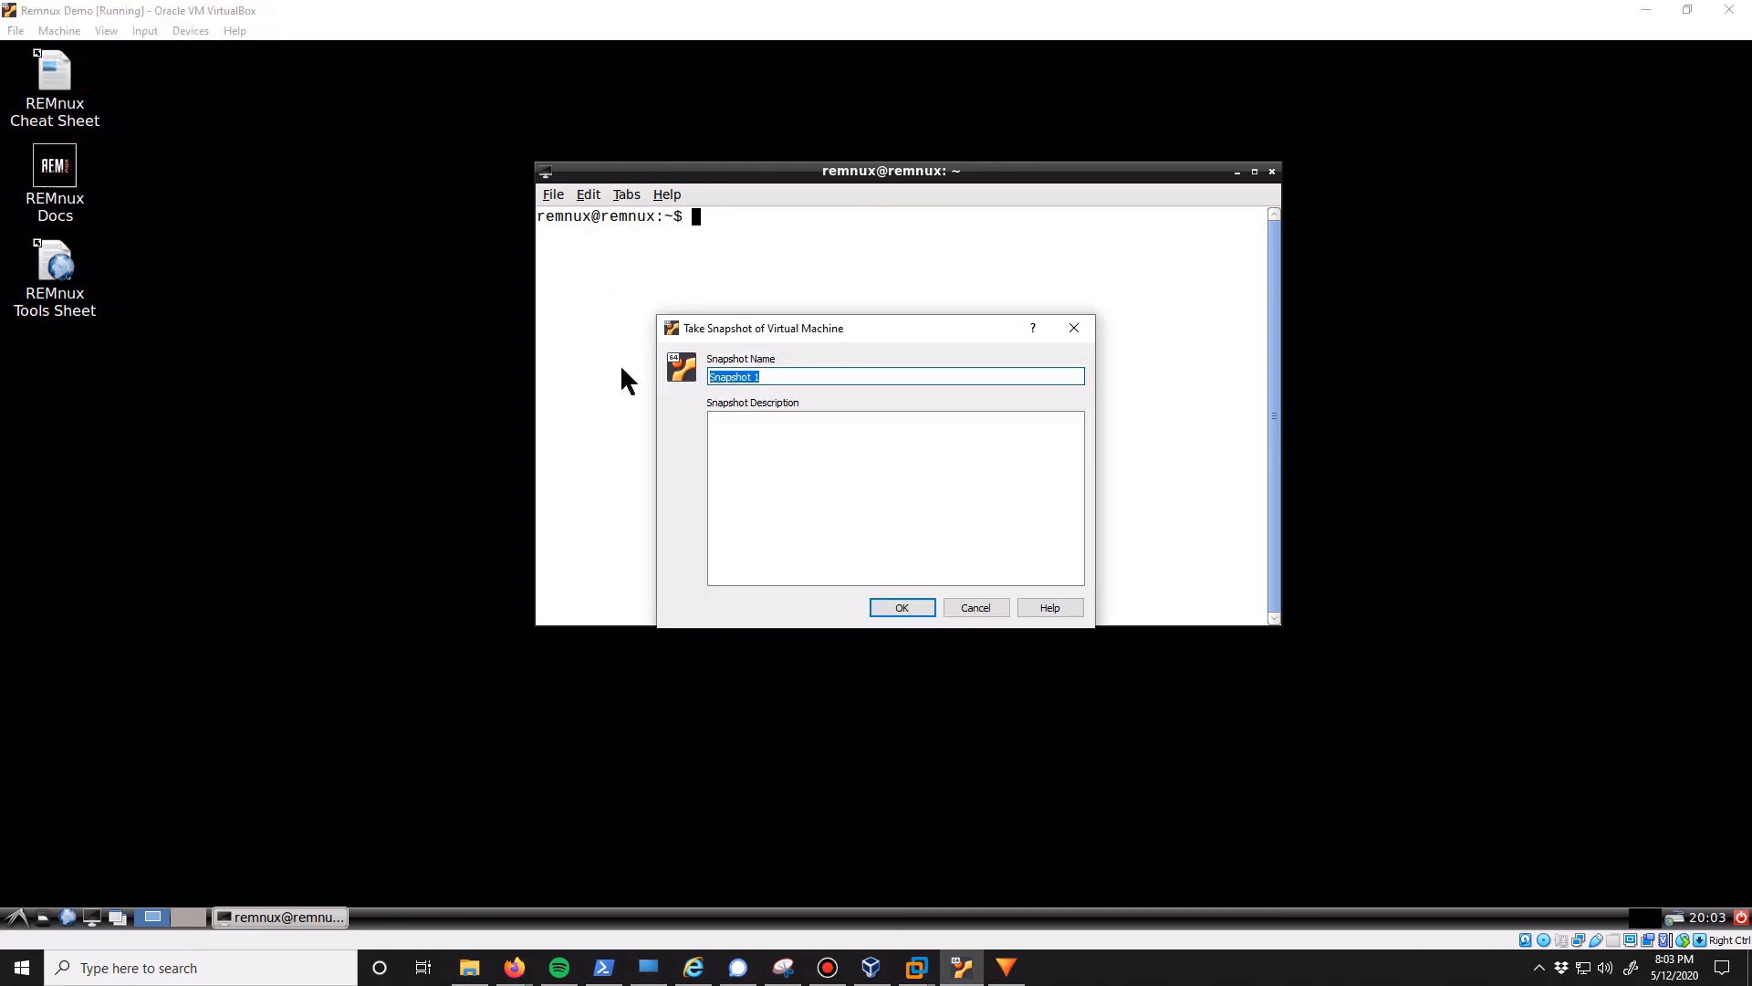
text(Home Plate)
click(787, 486)
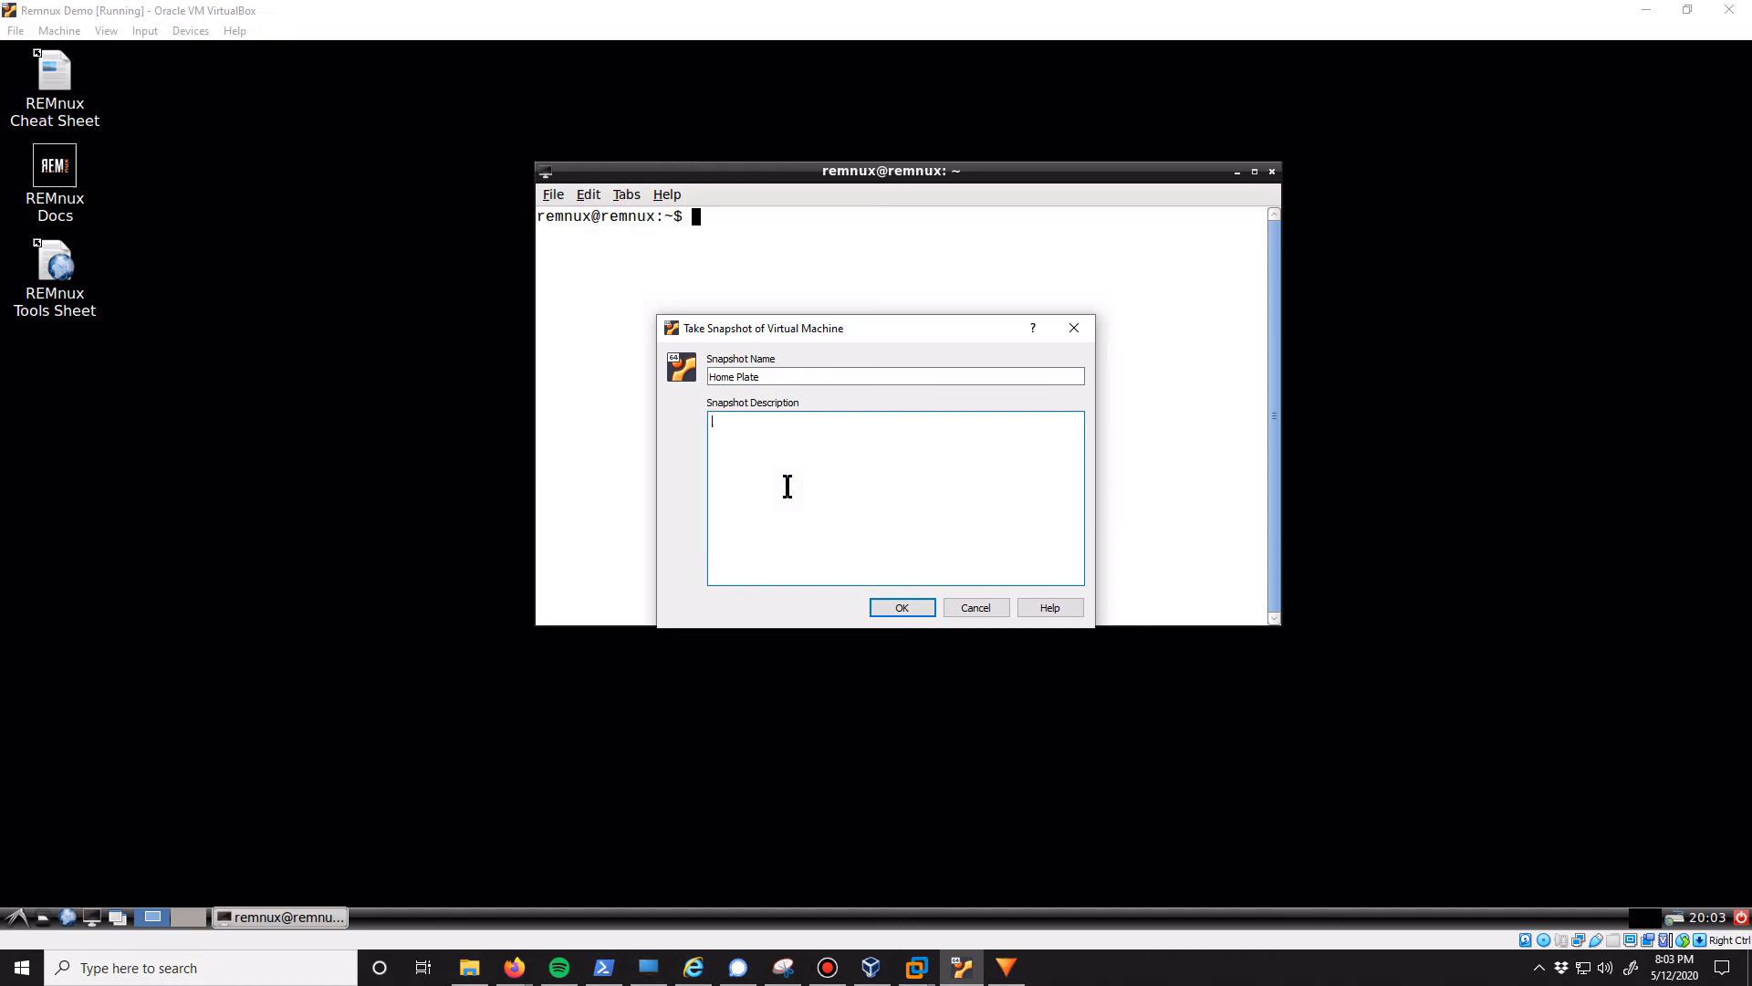
text(Fresh Install with all vm tools)
click(901, 607)
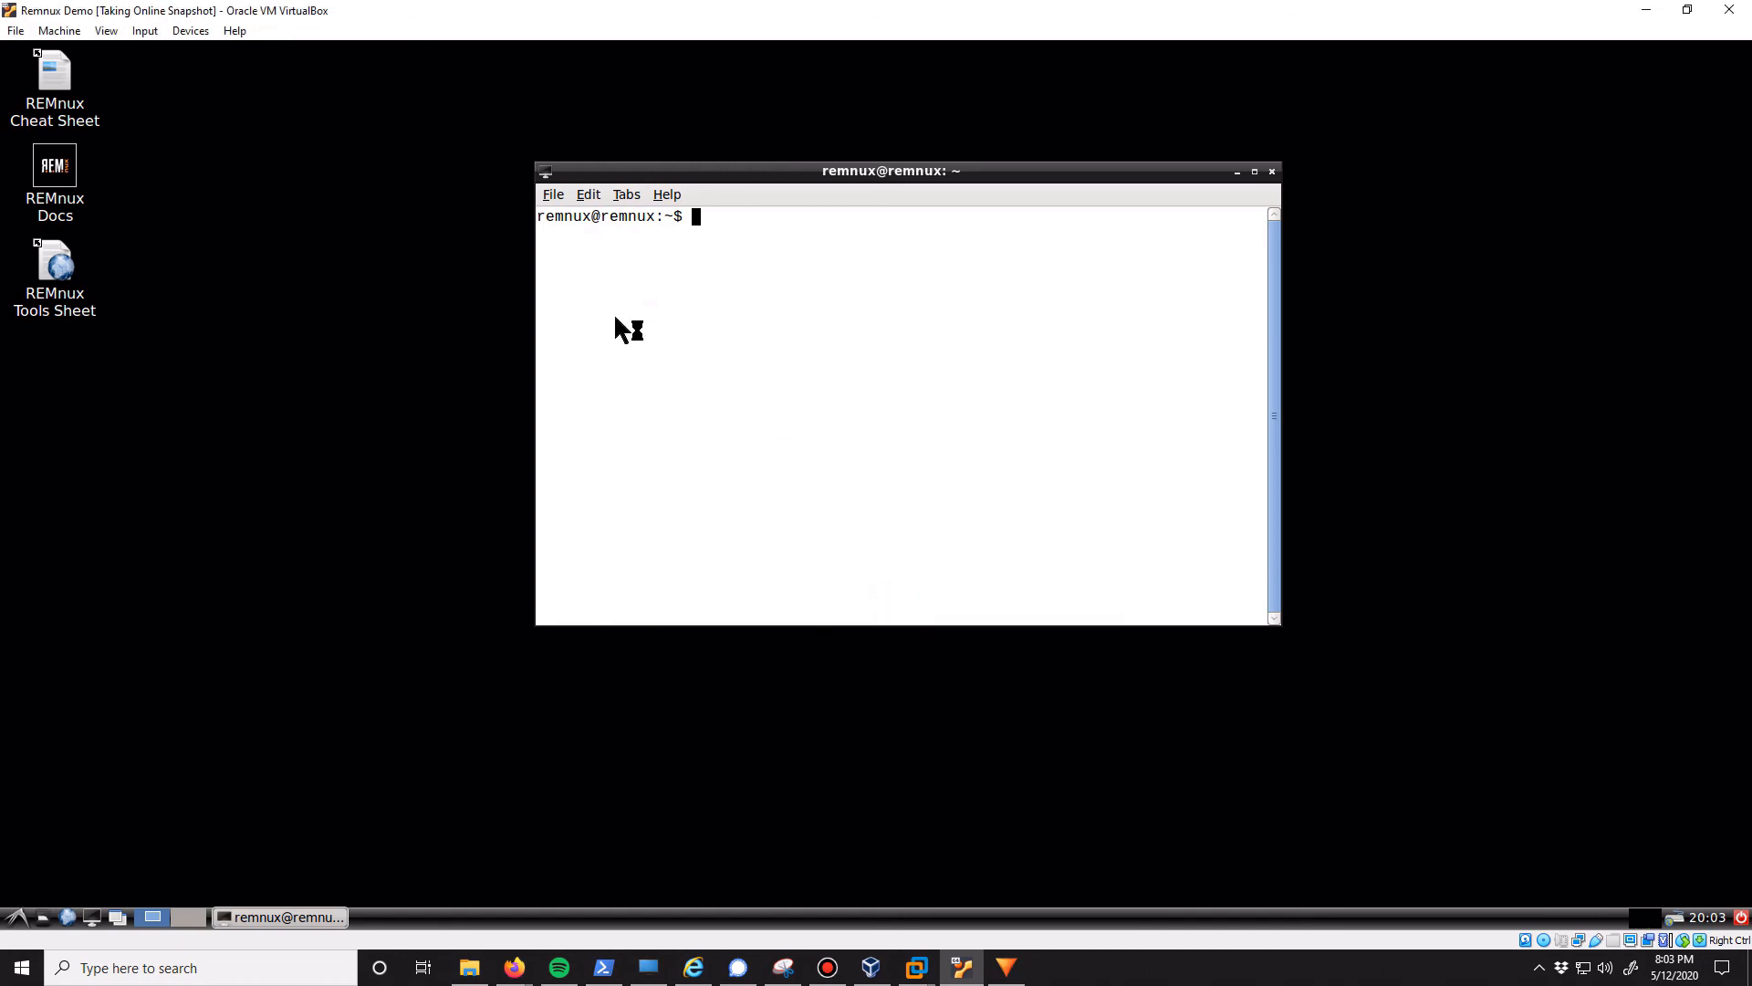